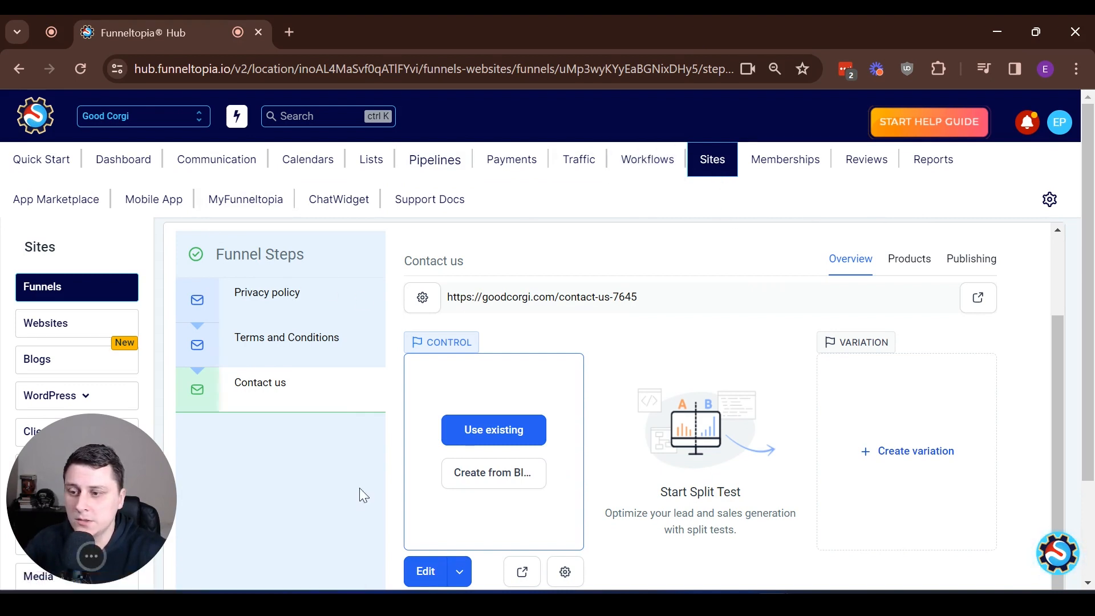
- Reveal the Forms flyout with Builder, Analyze and Submissions in the Sites sidebar
mouse_move(57, 468)
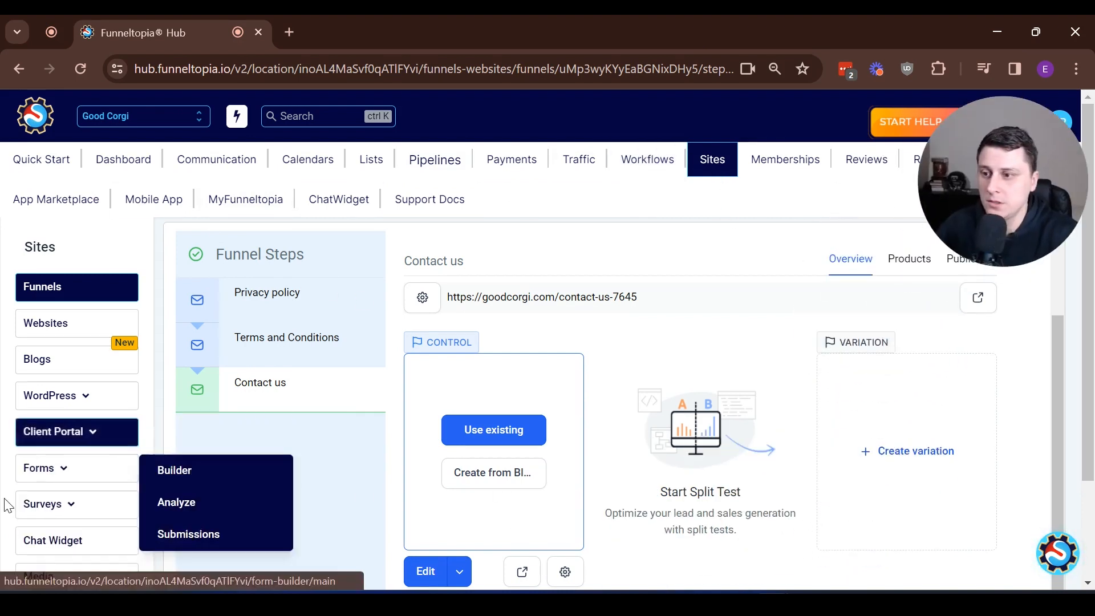
- Create a blank form from scratch and rename it from Form 17 to 'Contact Form'
click(207, 469)
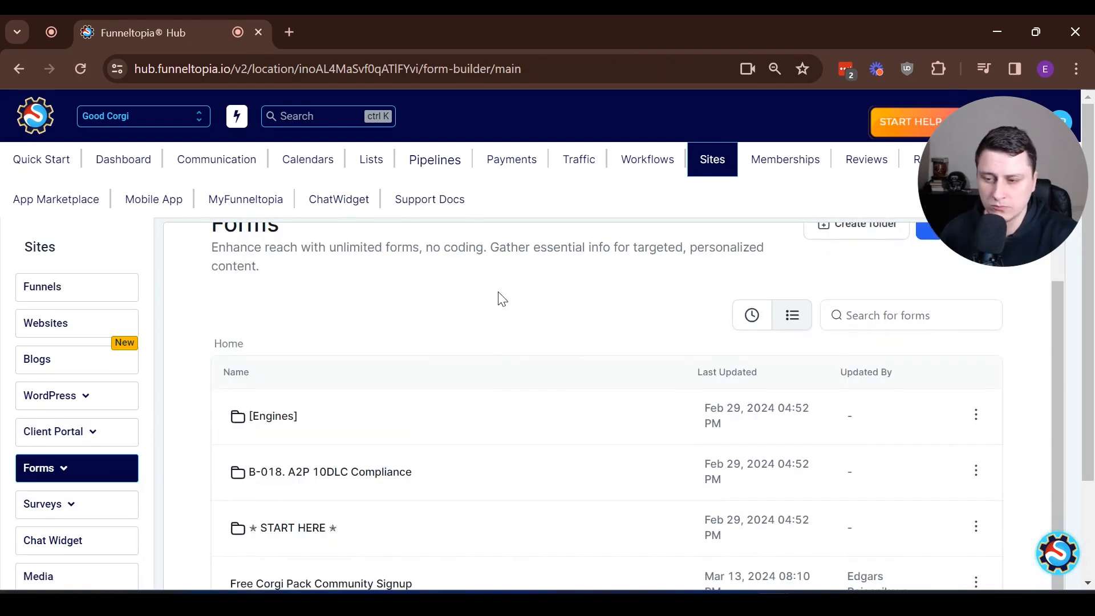
click(945, 287)
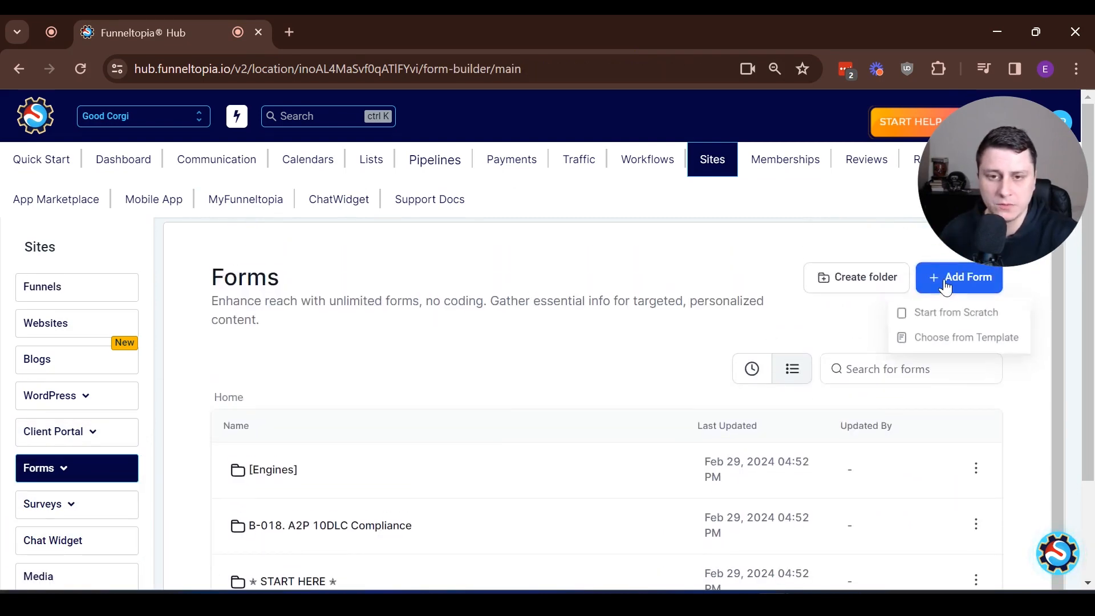
click(961, 317)
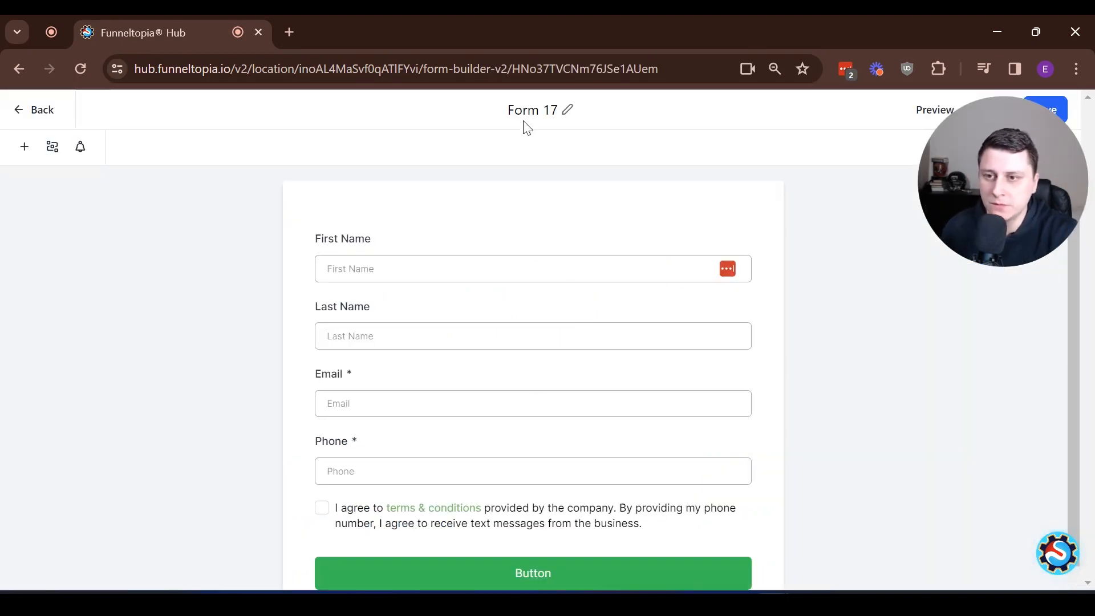
click(526, 110)
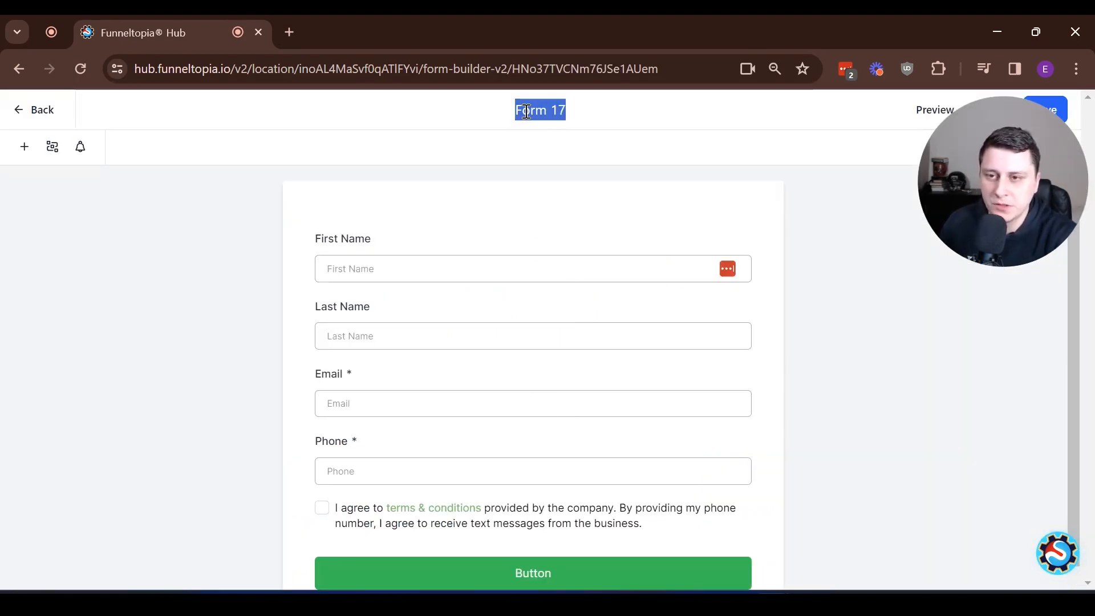
text(Contact Form)
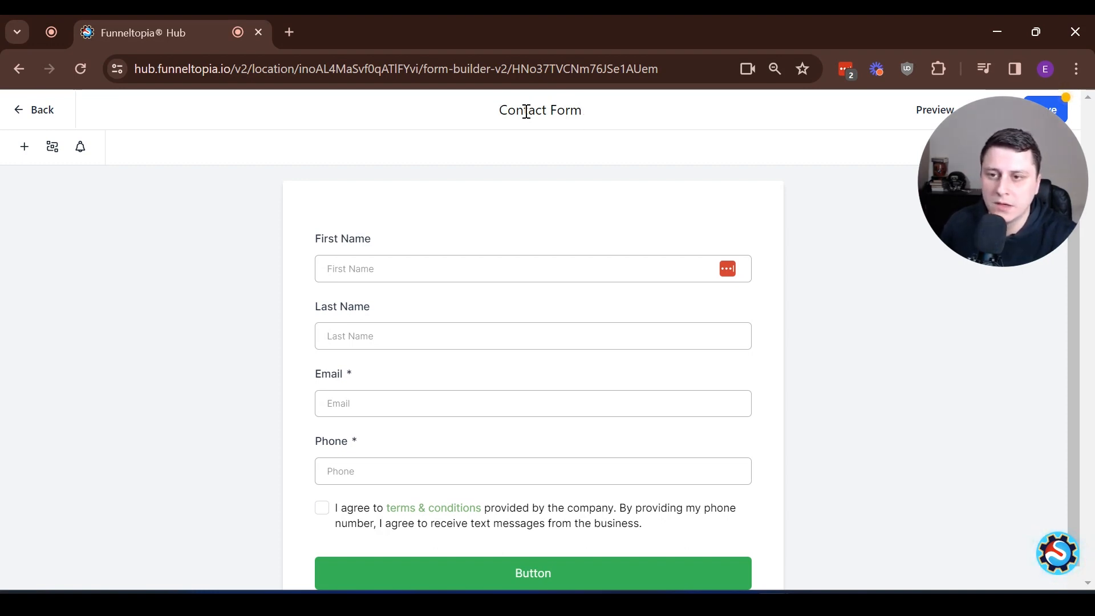
click(553, 222)
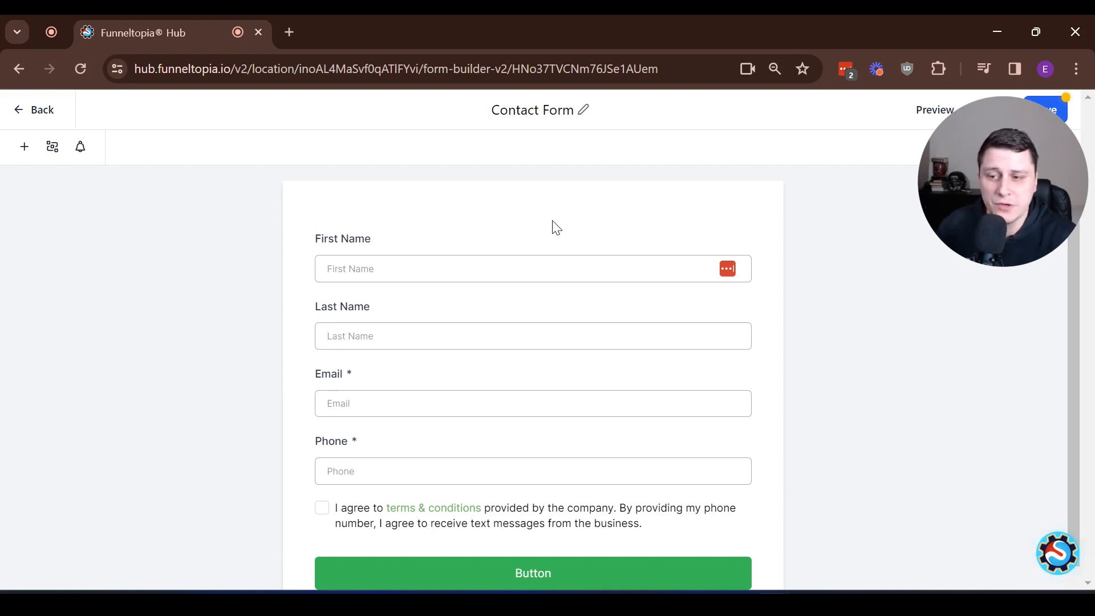
- Delete the Last Name, Phone and terms & conditions checkbox elements from the form
click(598, 335)
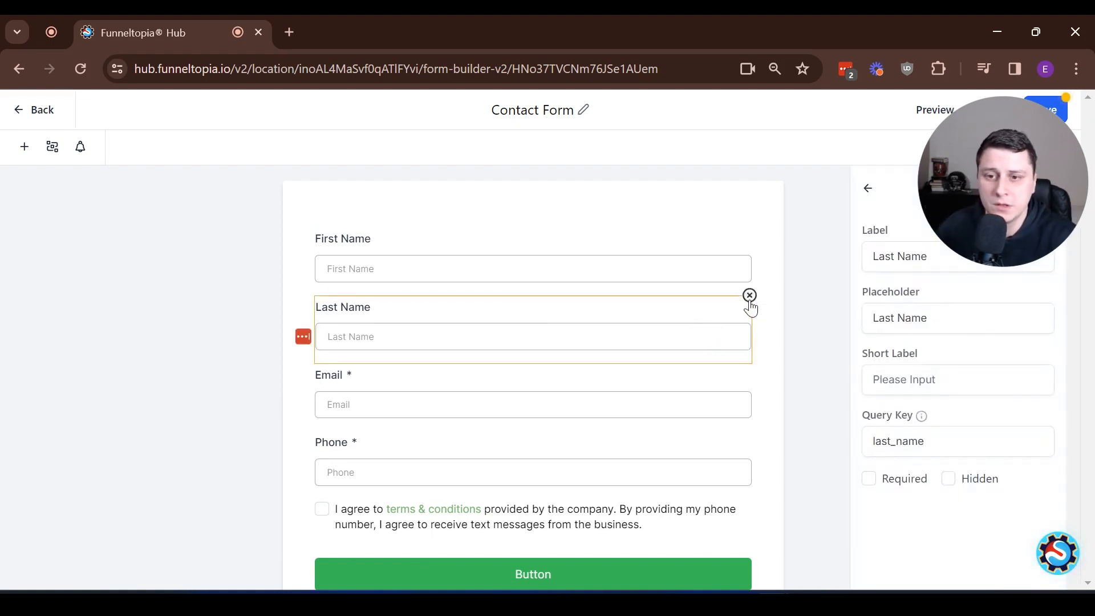
click(749, 296)
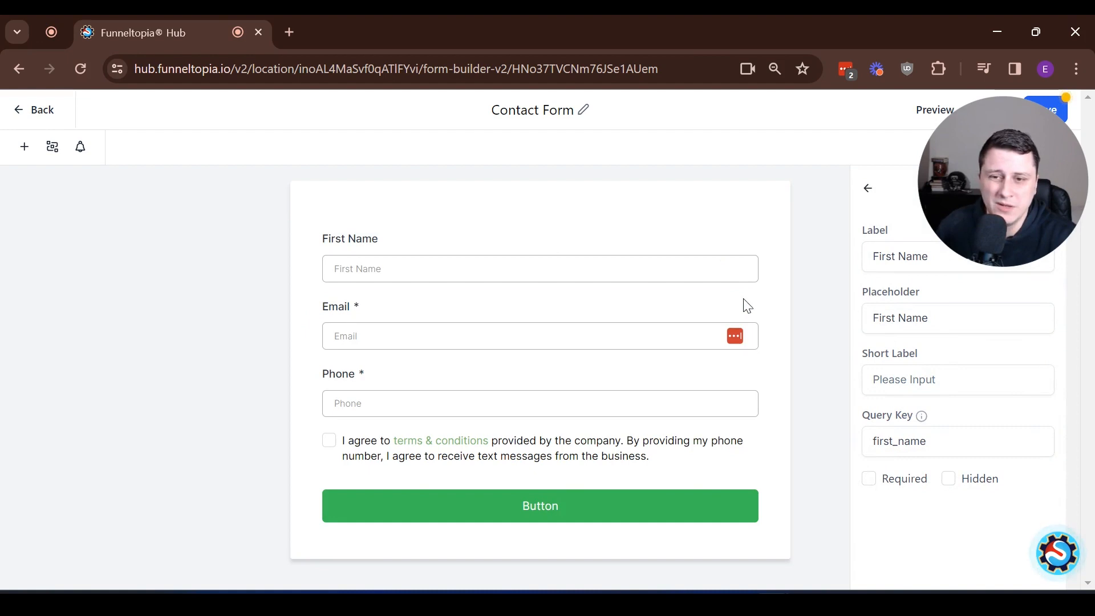
click(623, 395)
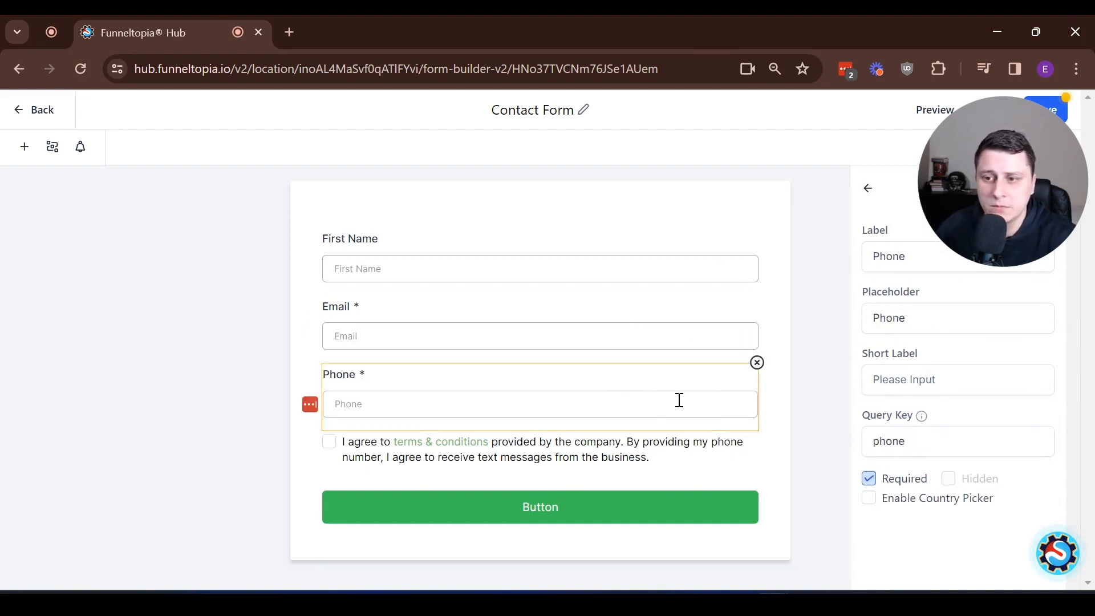
click(757, 363)
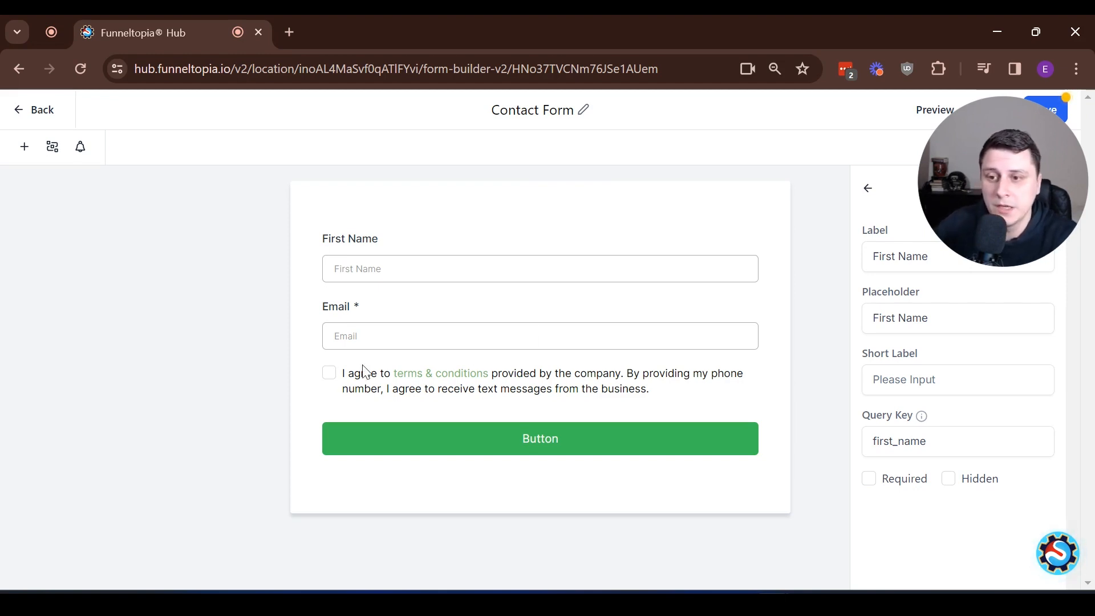
click(686, 368)
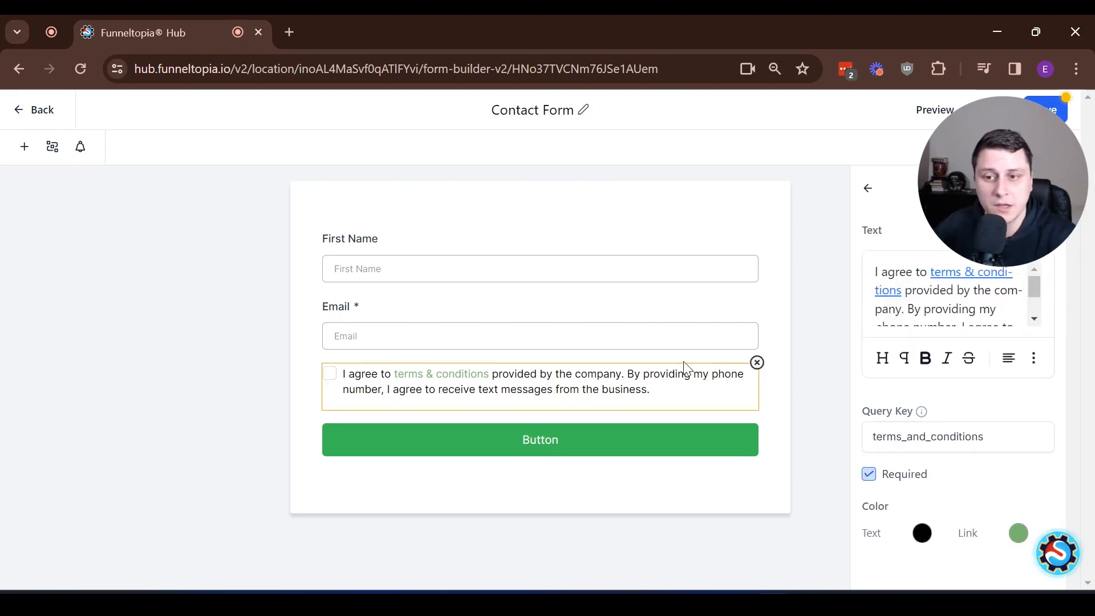
click(757, 363)
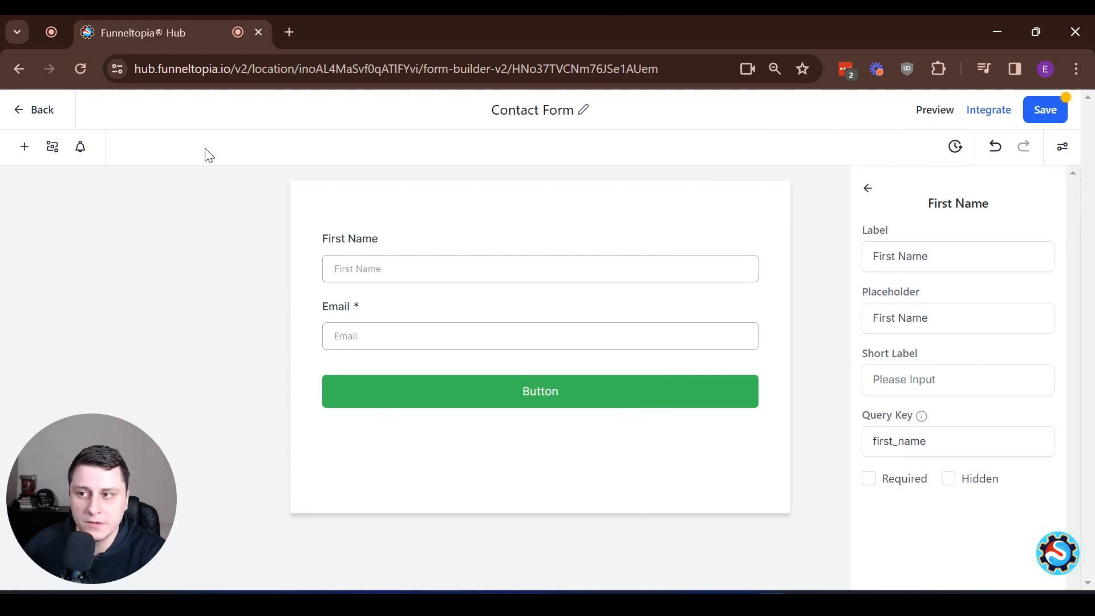
- Start a new Multi Line custom field from the Custom Fields list
click(24, 149)
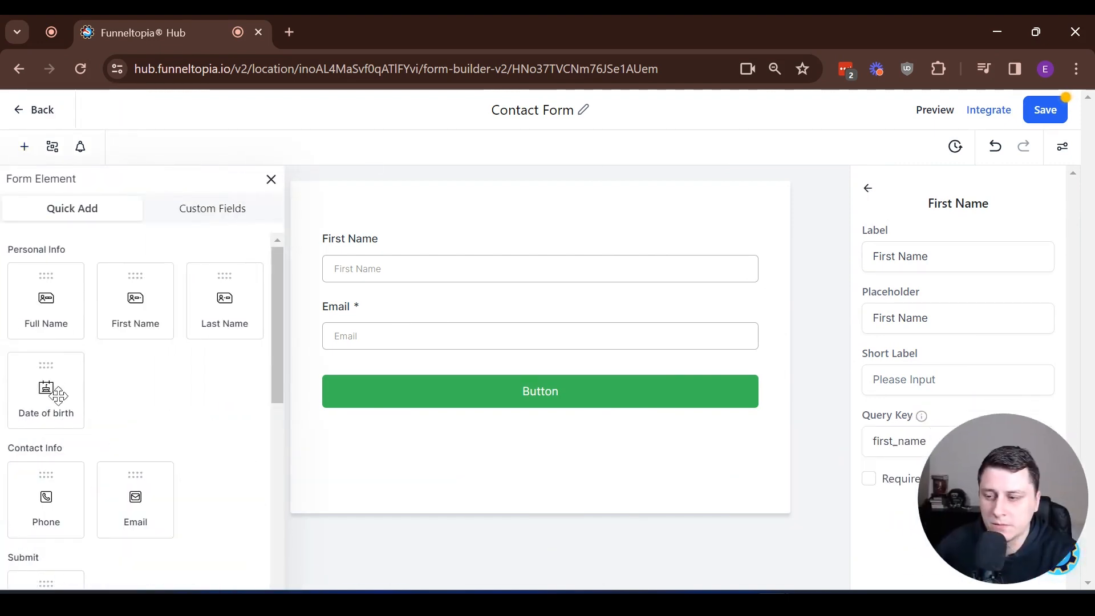
drag(279, 275, 258, 522)
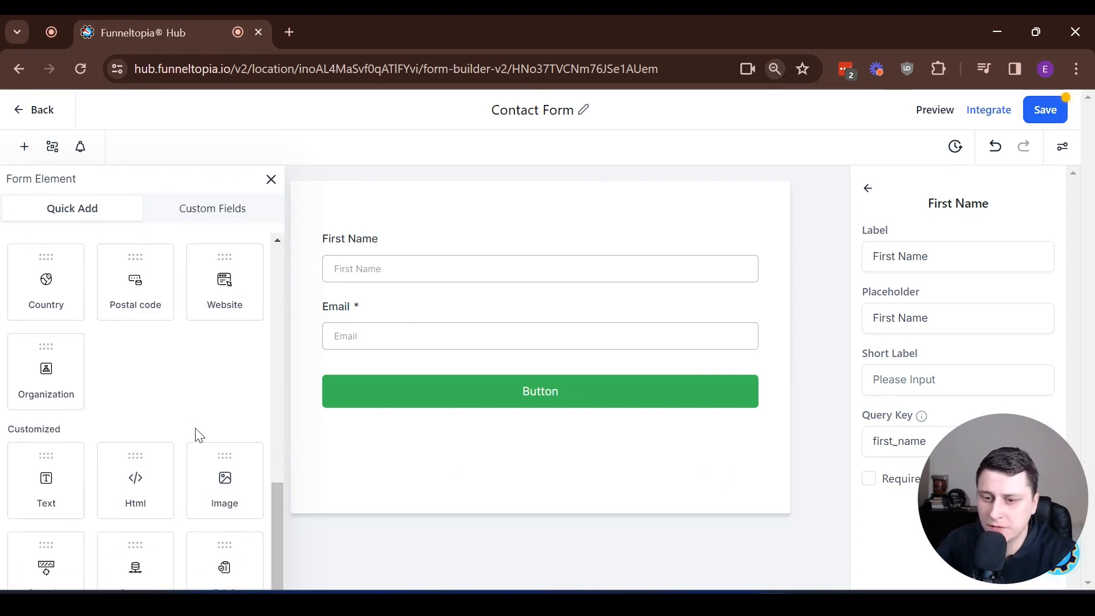
click(233, 217)
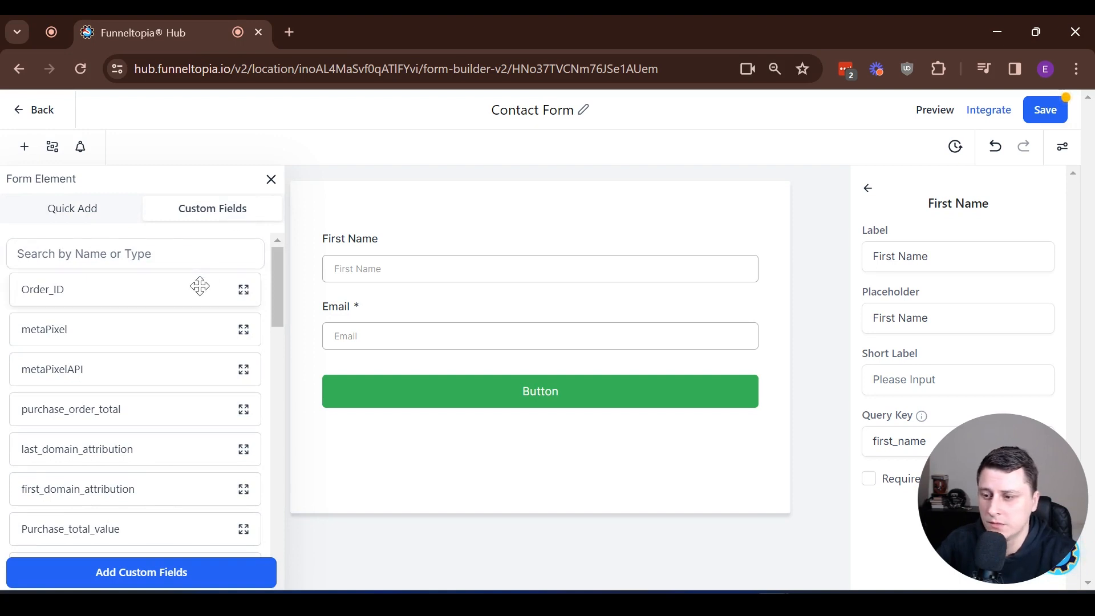
scroll(201, 302, down, 15)
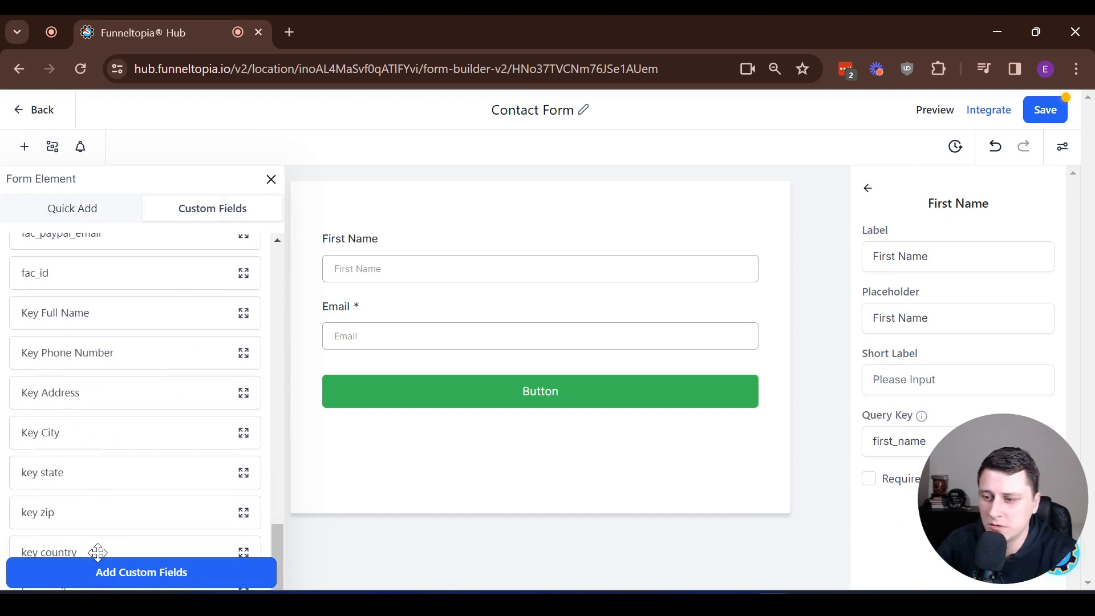
click(190, 578)
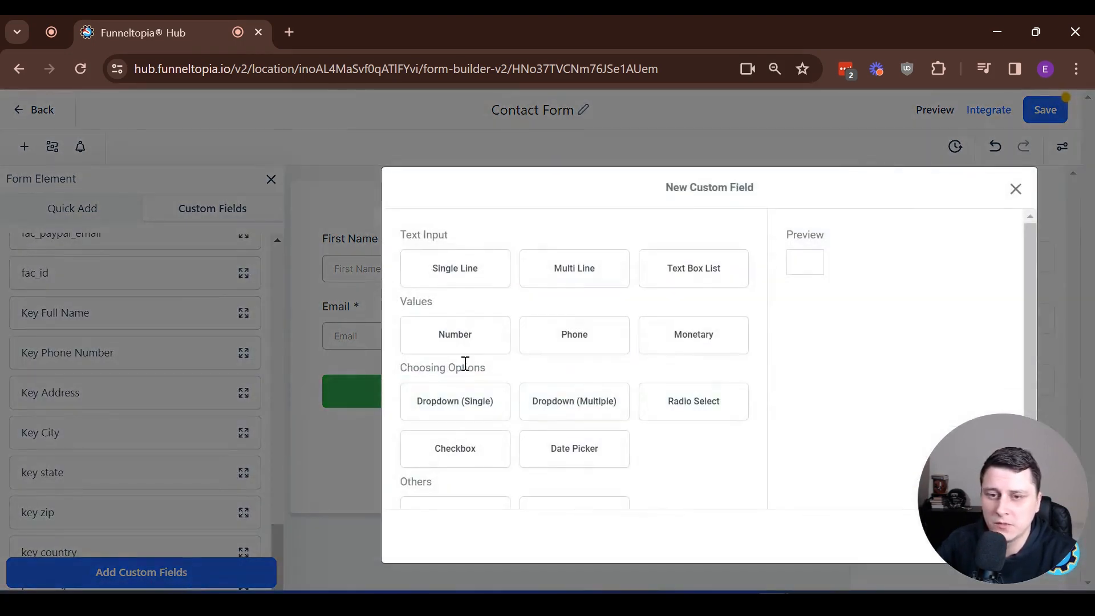
click(584, 272)
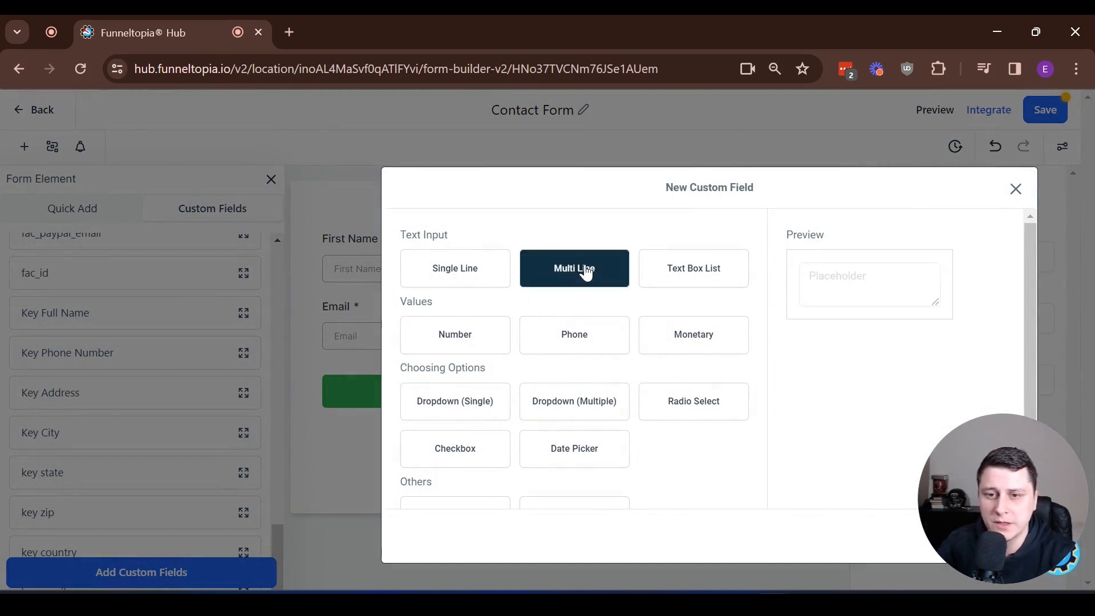
drag(980, 472, 967, 125)
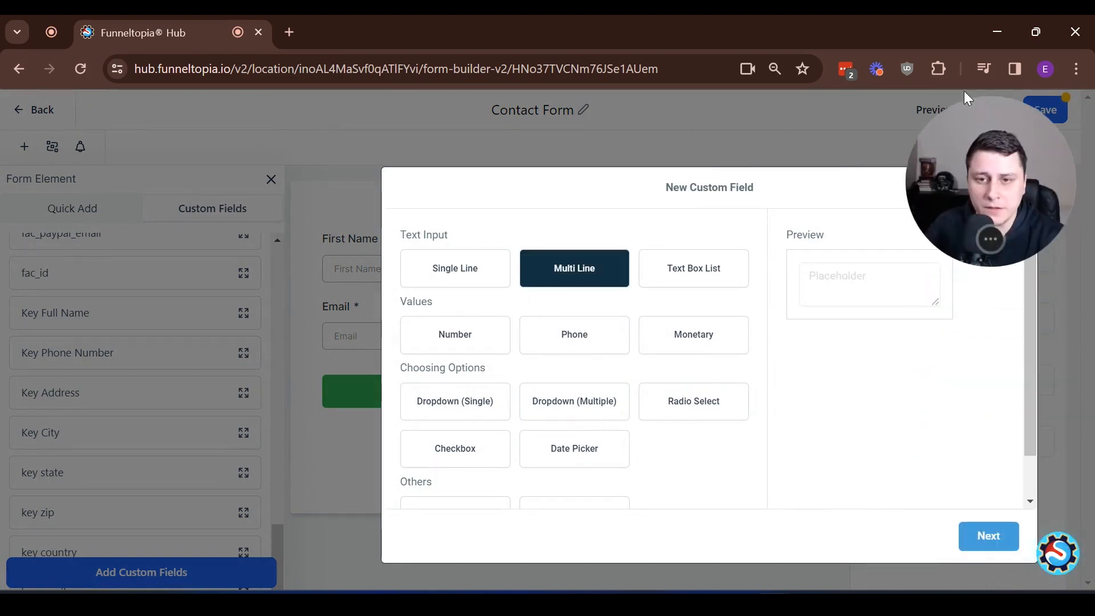
click(996, 535)
- Name the field 'Message (contact form)', put it in the Contact group and save it
click(531, 317)
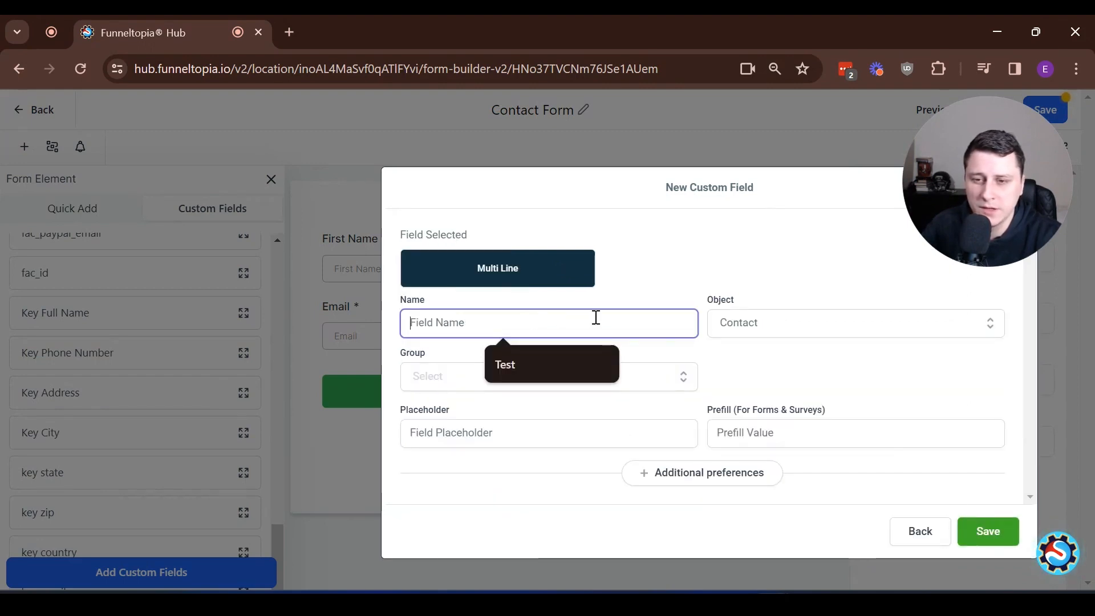
text(Message)
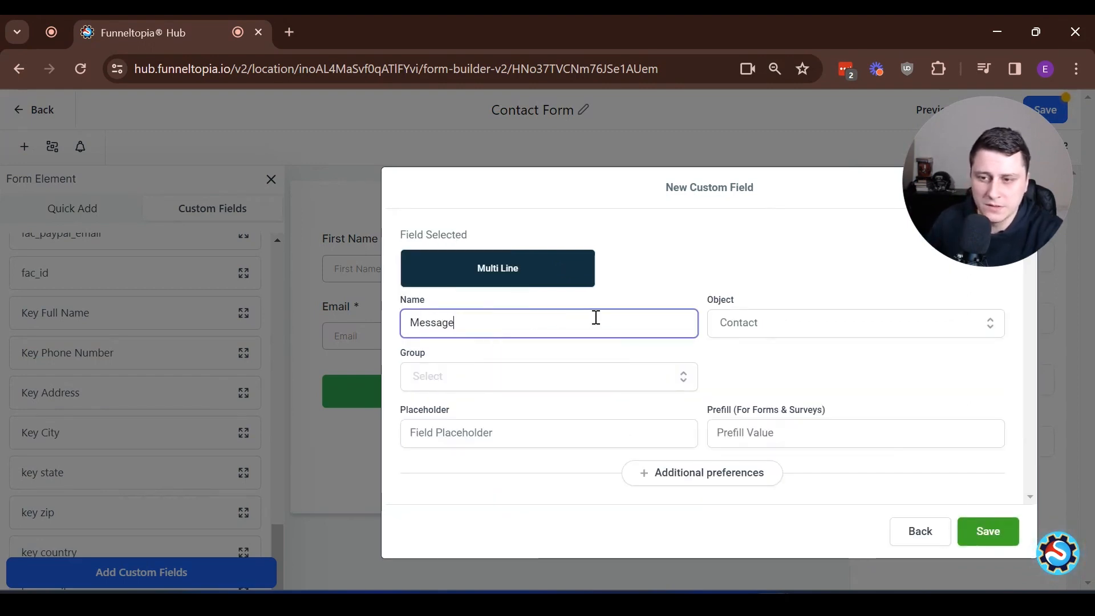
text( (contact form)
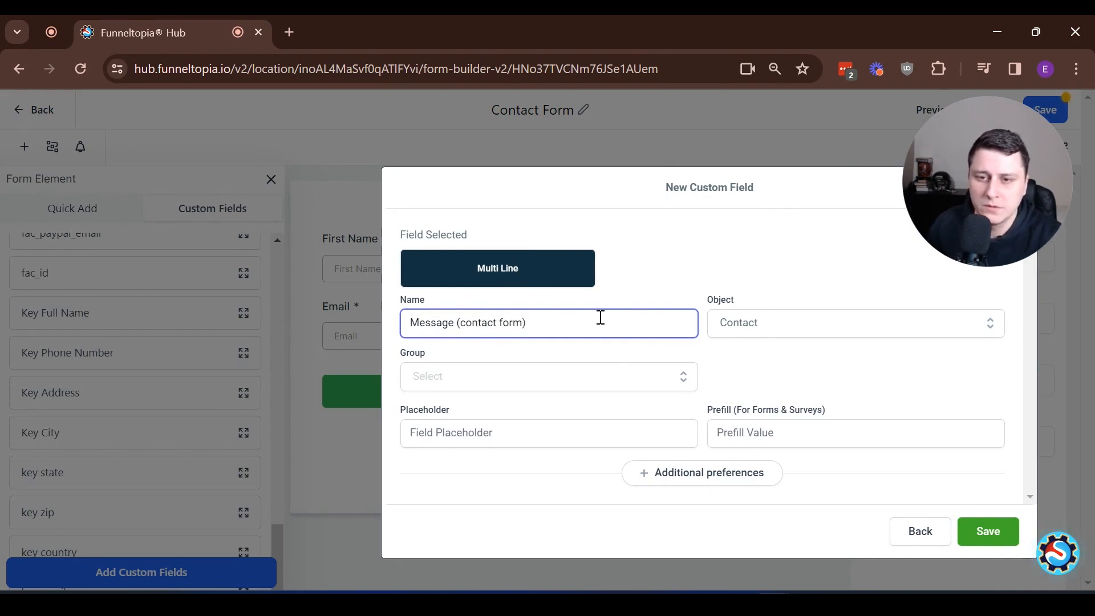
click(774, 325)
click(774, 325)
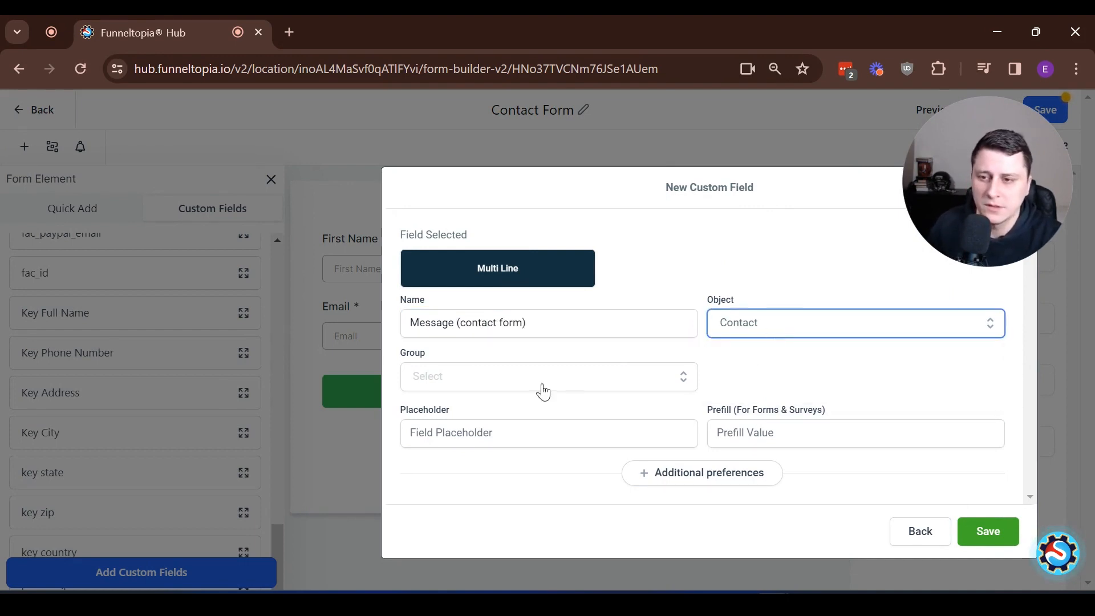
click(497, 381)
click(481, 415)
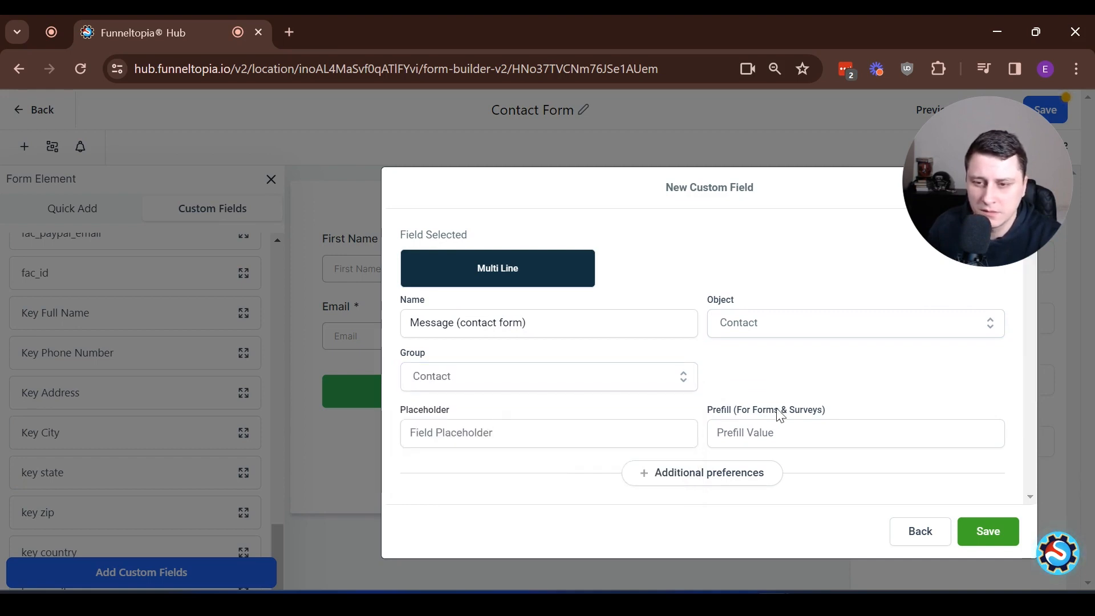
click(579, 441)
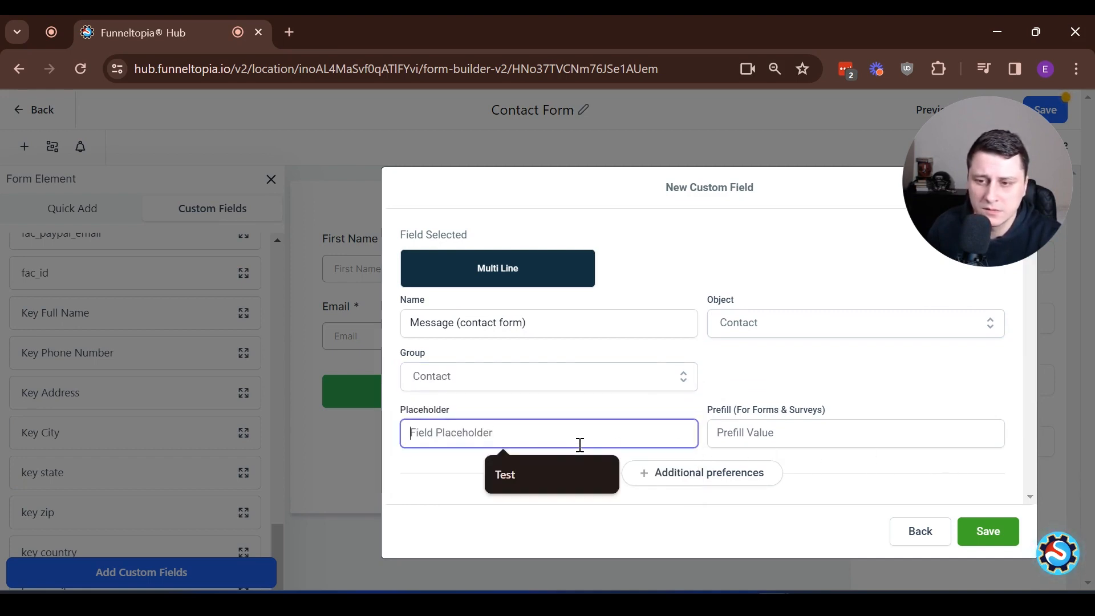
click(843, 431)
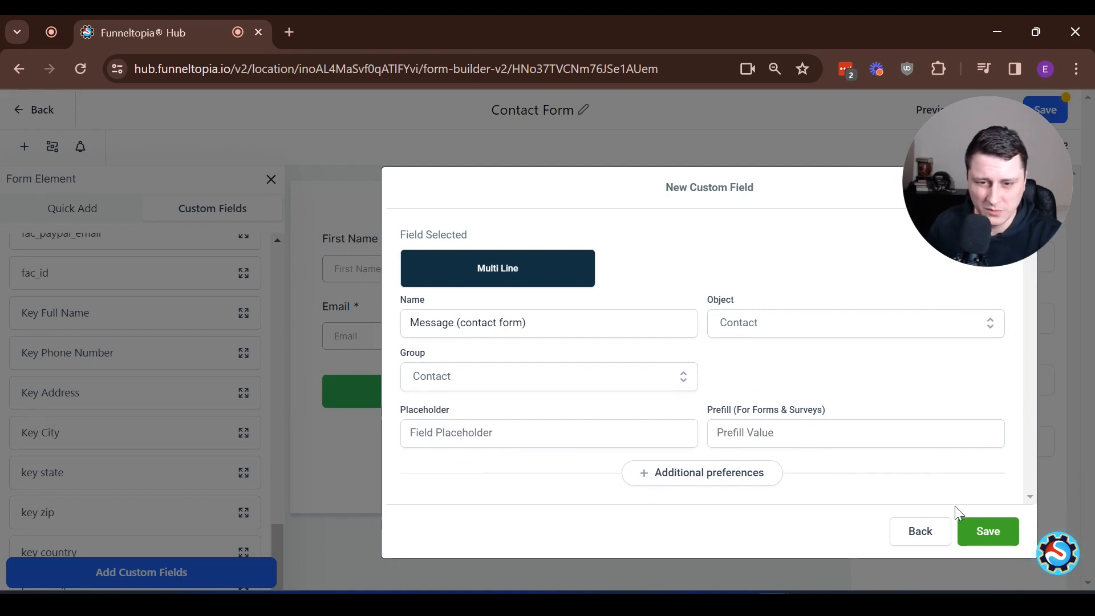
click(990, 531)
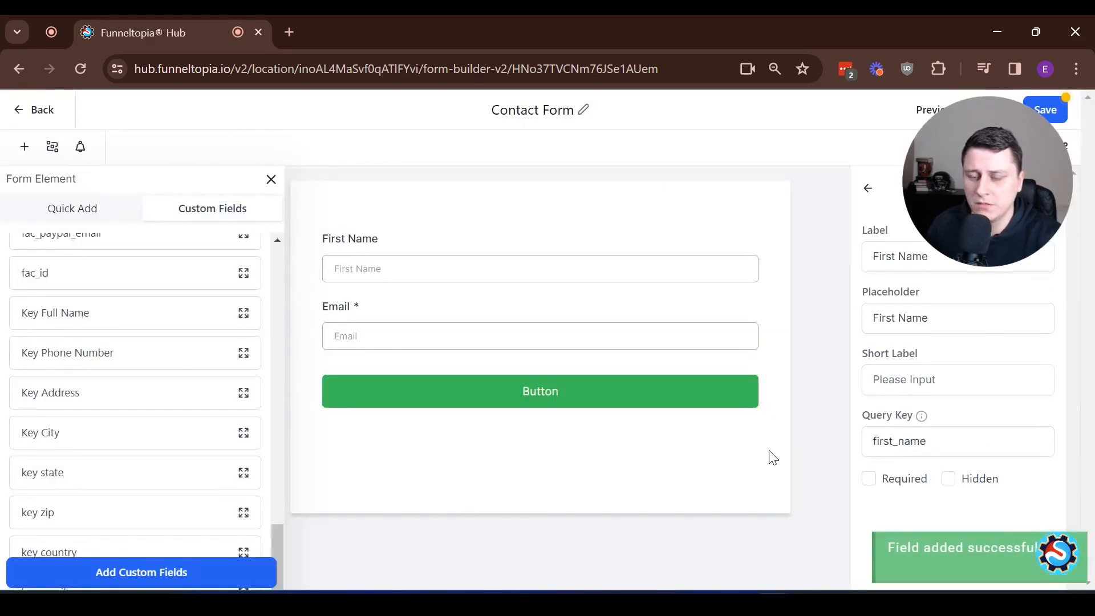
- Drag the Message (contact form) custom field into the form between Email and the button
click(89, 219)
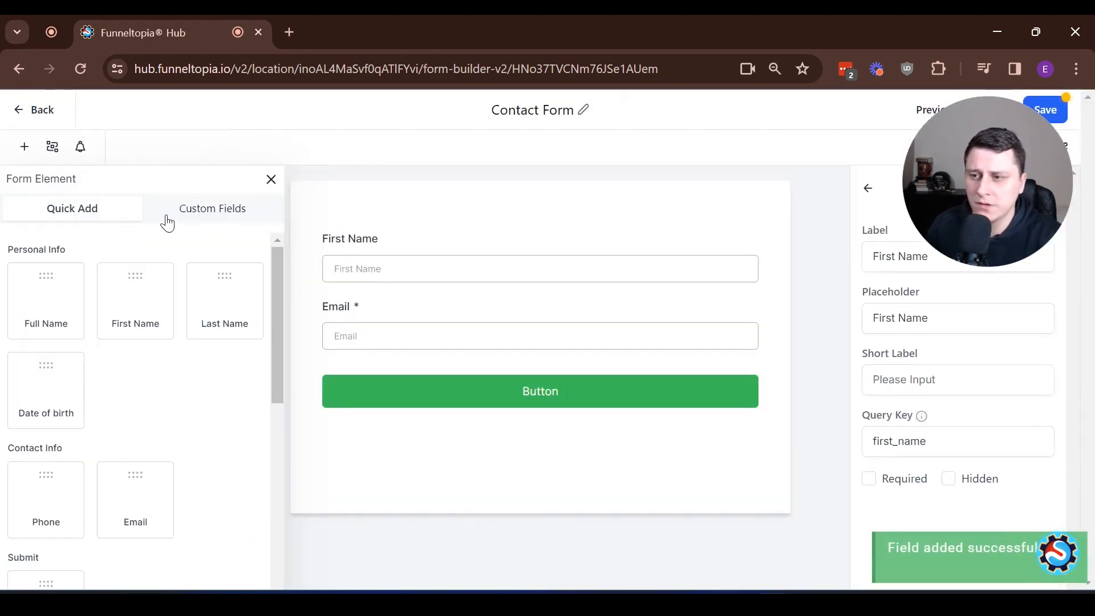
click(166, 220)
scroll(123, 386, down, 20)
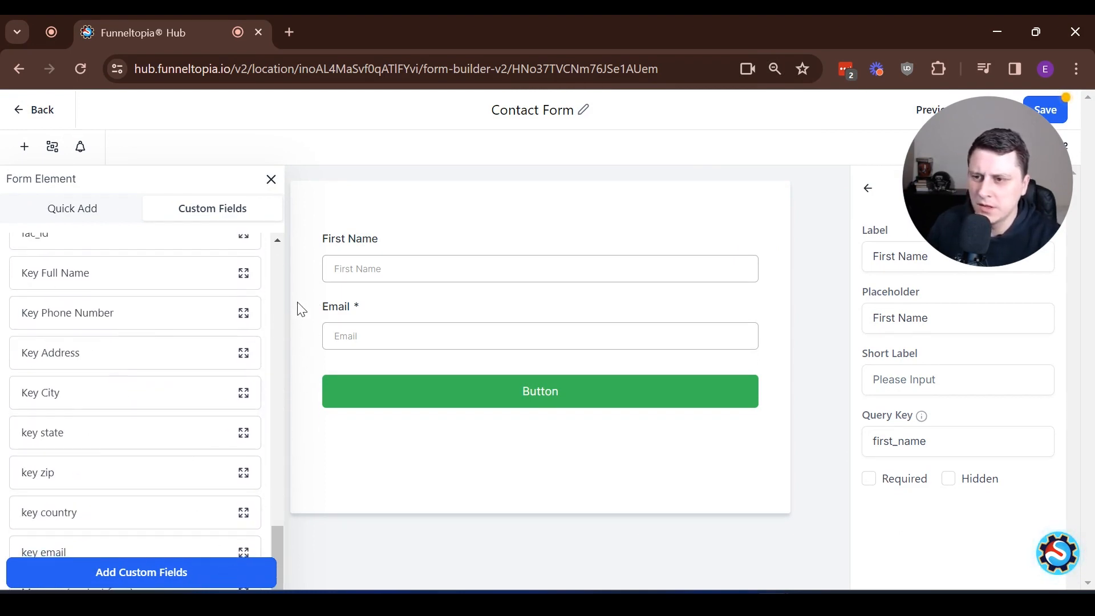
key(ctrl+minus)
key(ctrl+minus)
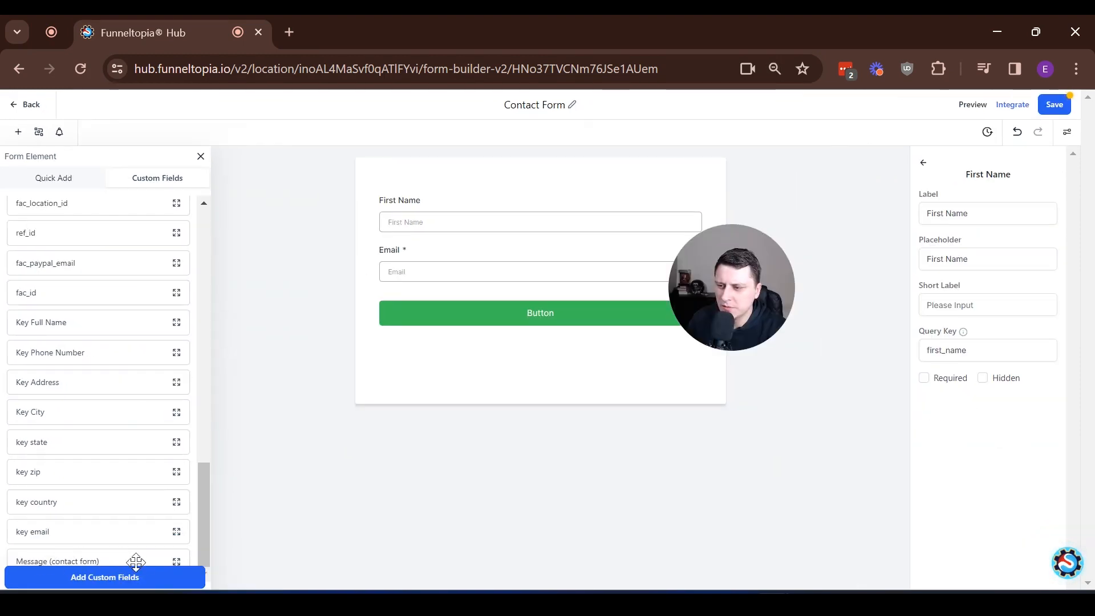
drag(128, 559, 557, 310)
key(ctrl+plus)
key(ctrl+plus)
key(ctrl+plus)
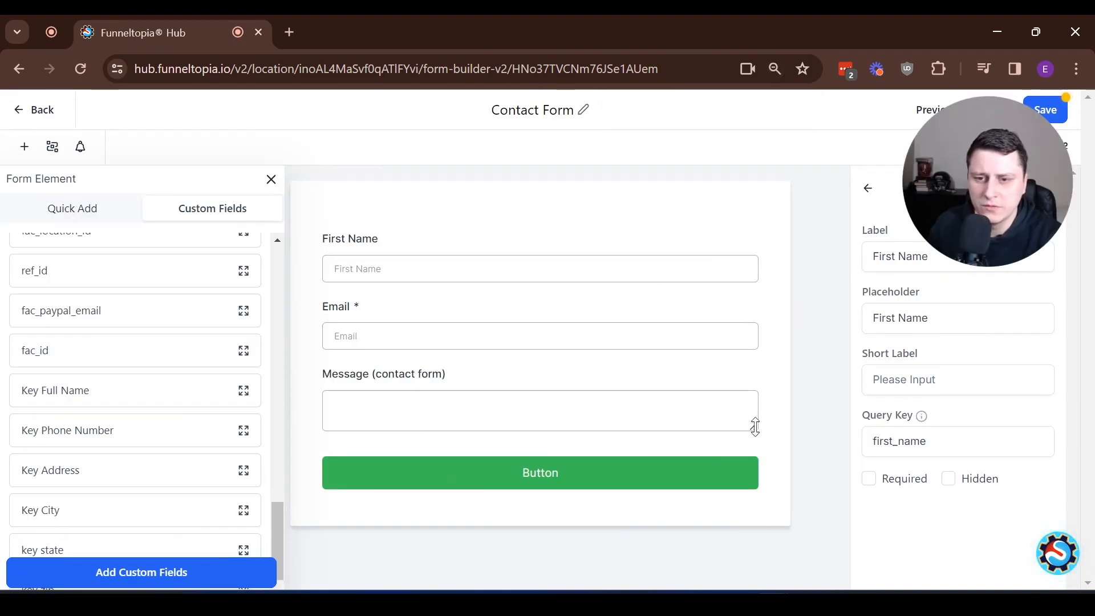
click(749, 420)
scroll(725, 418, down, 1)
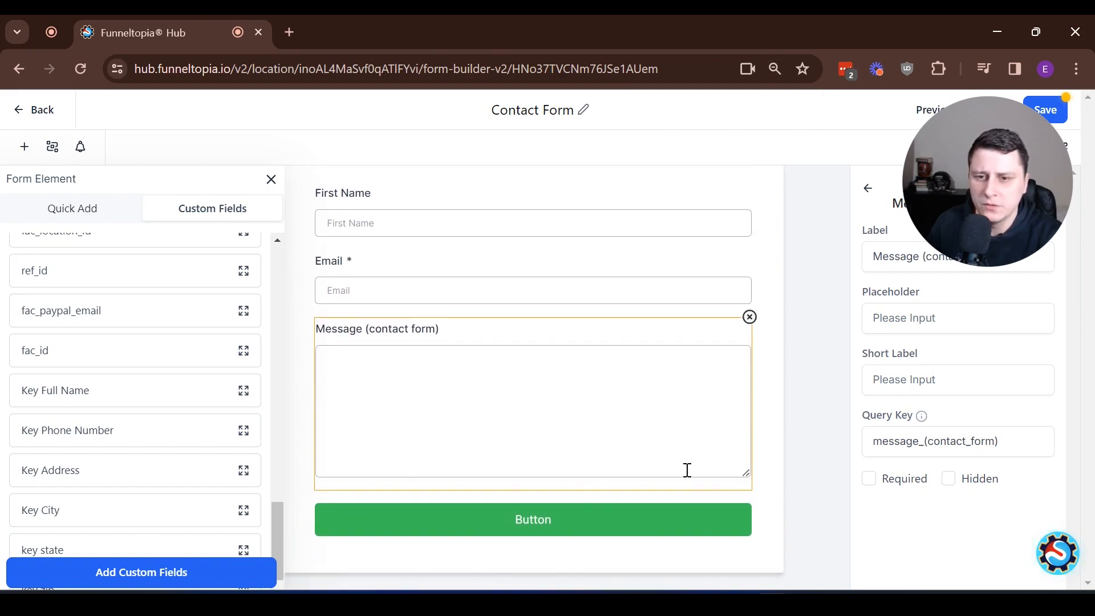
click(769, 434)
click(693, 528)
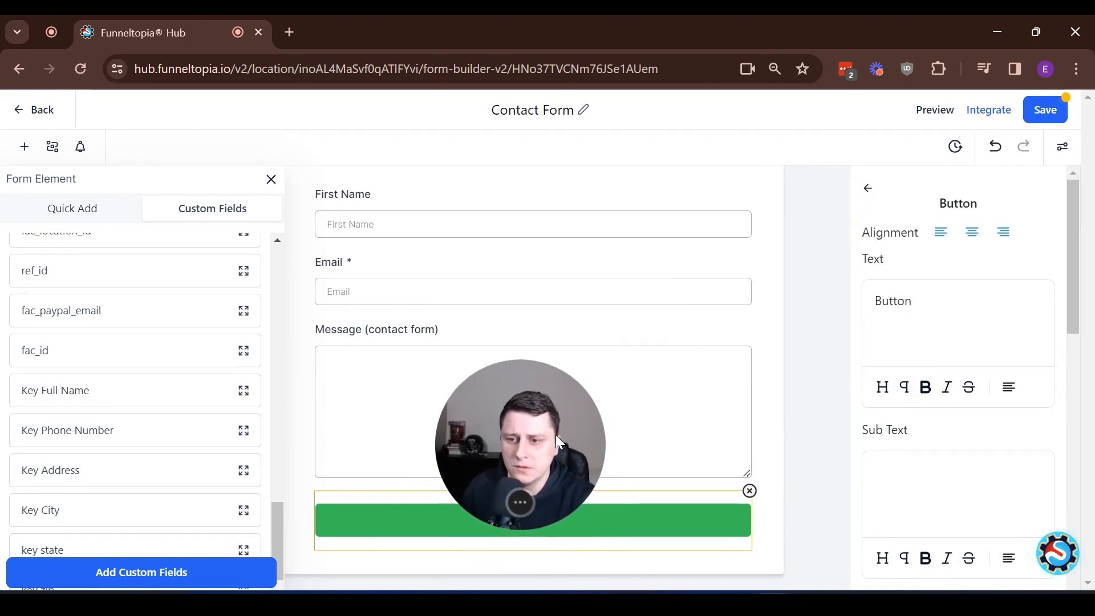
- Replace the button label 'Button' with 'Submit message'
click(926, 308)
key(ctrl+a)
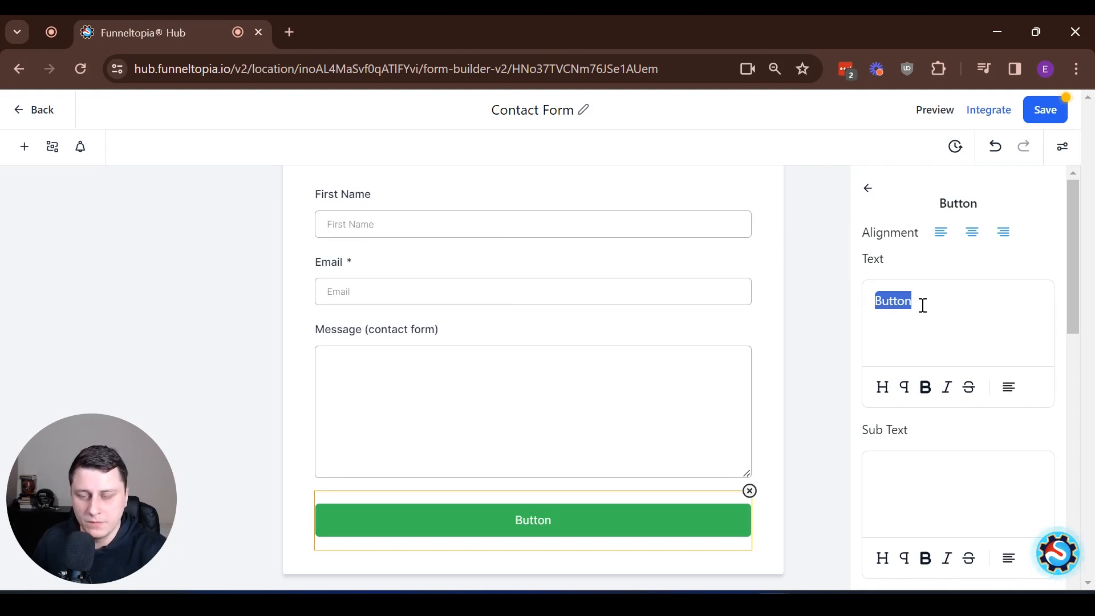
text(Submit )
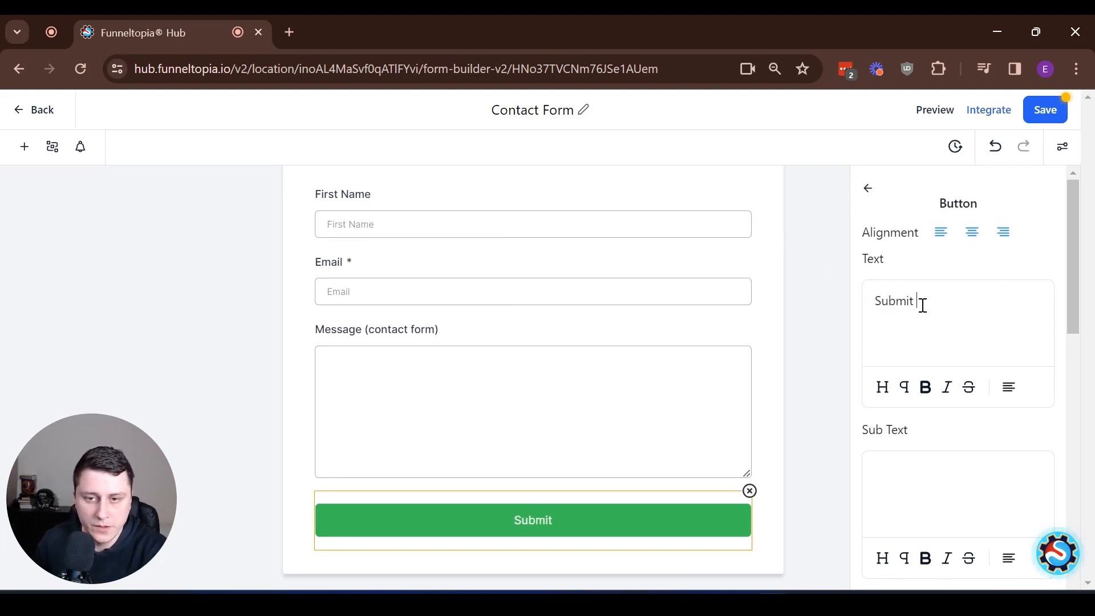
text(message)
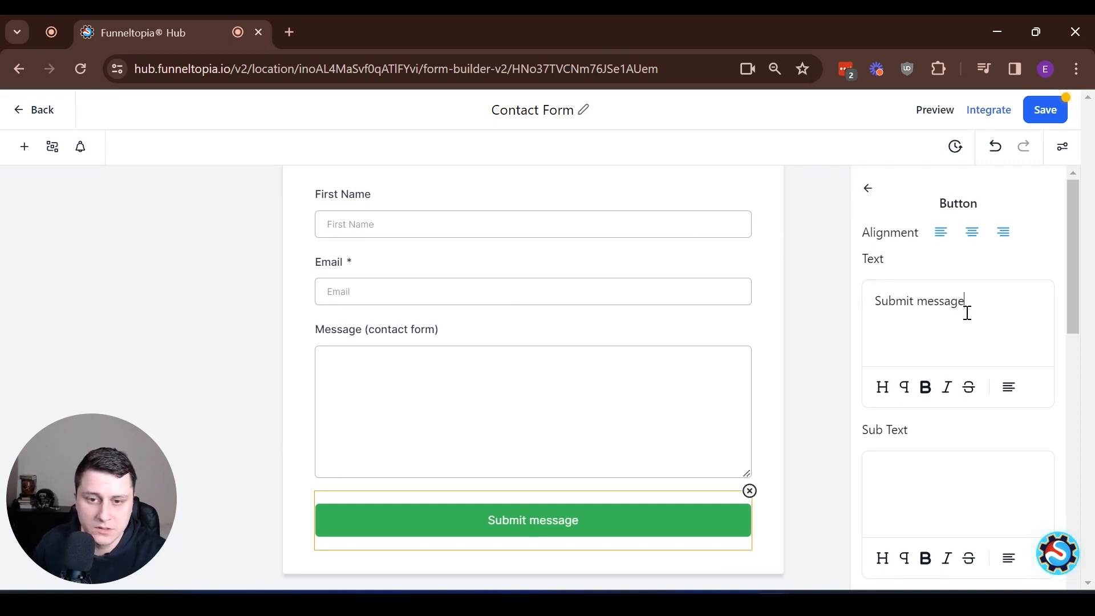
scroll(967, 313, down, 8)
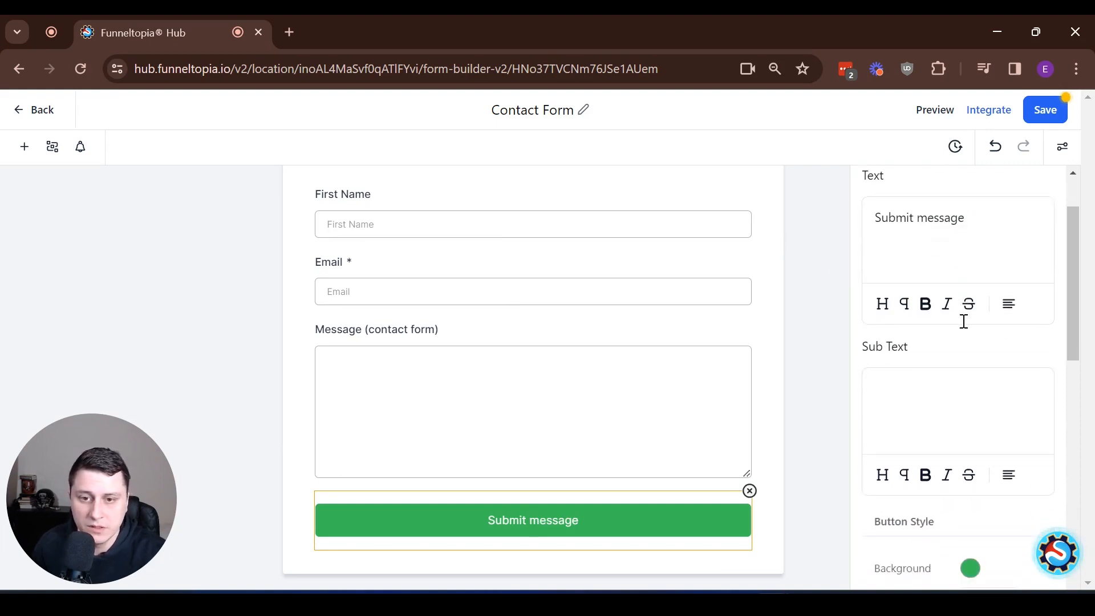
scroll(992, 317, down, 2)
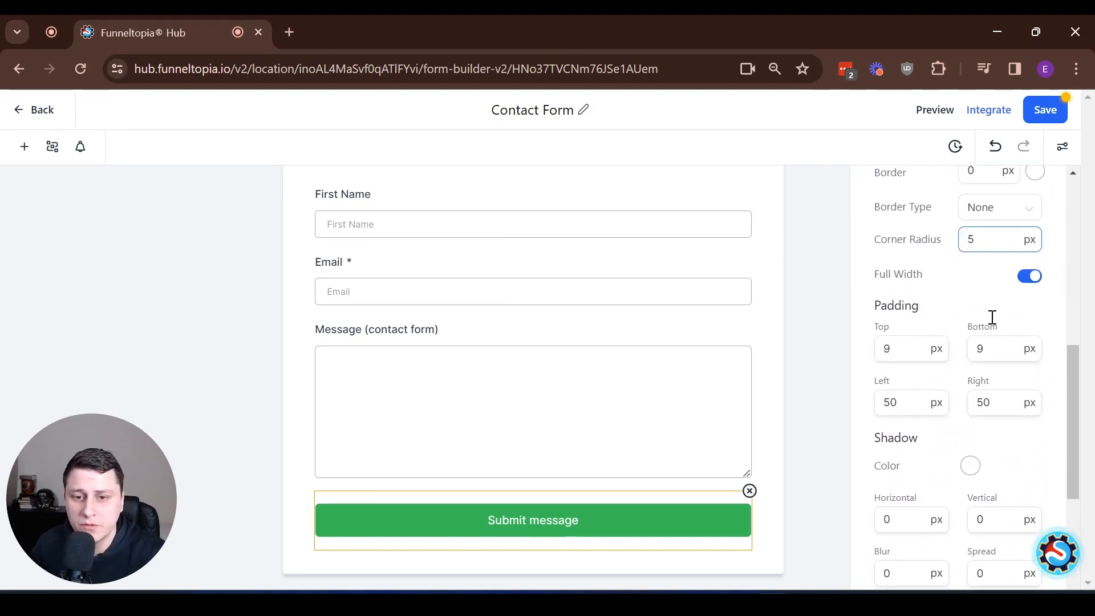
scroll(992, 317, up, 10)
click(867, 188)
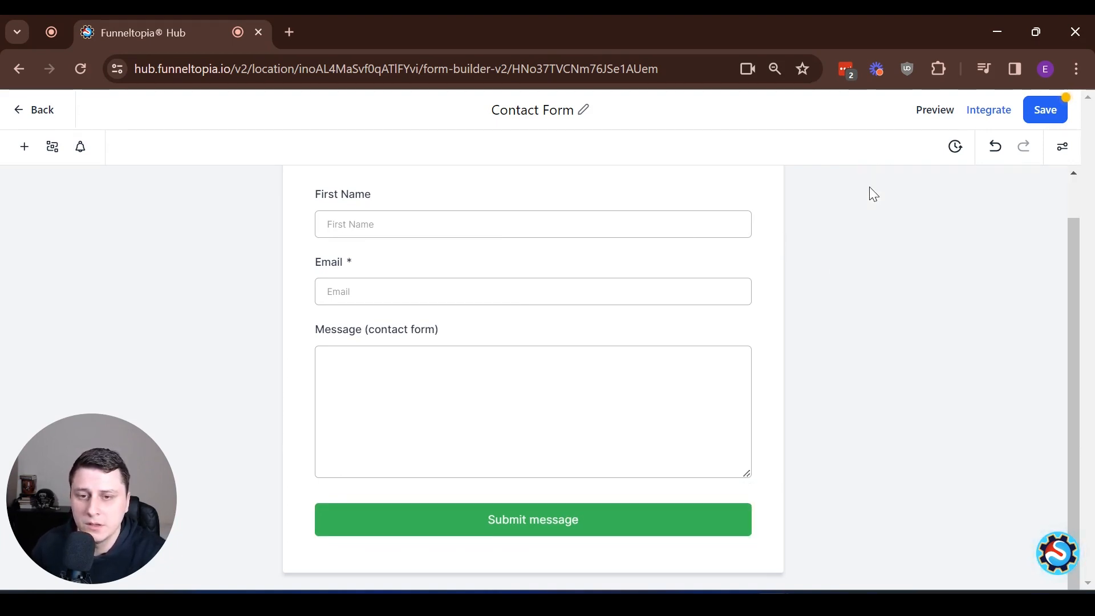
- Keep On Submit as Message, append 'We'll get back to you as soon as possible!' and save
click(1063, 150)
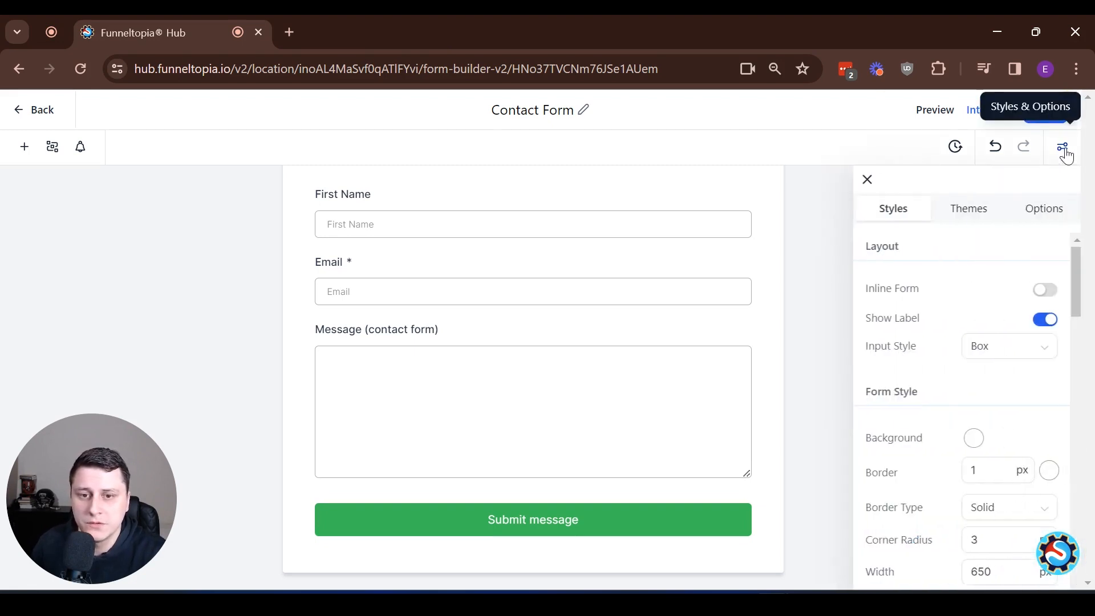
click(1041, 211)
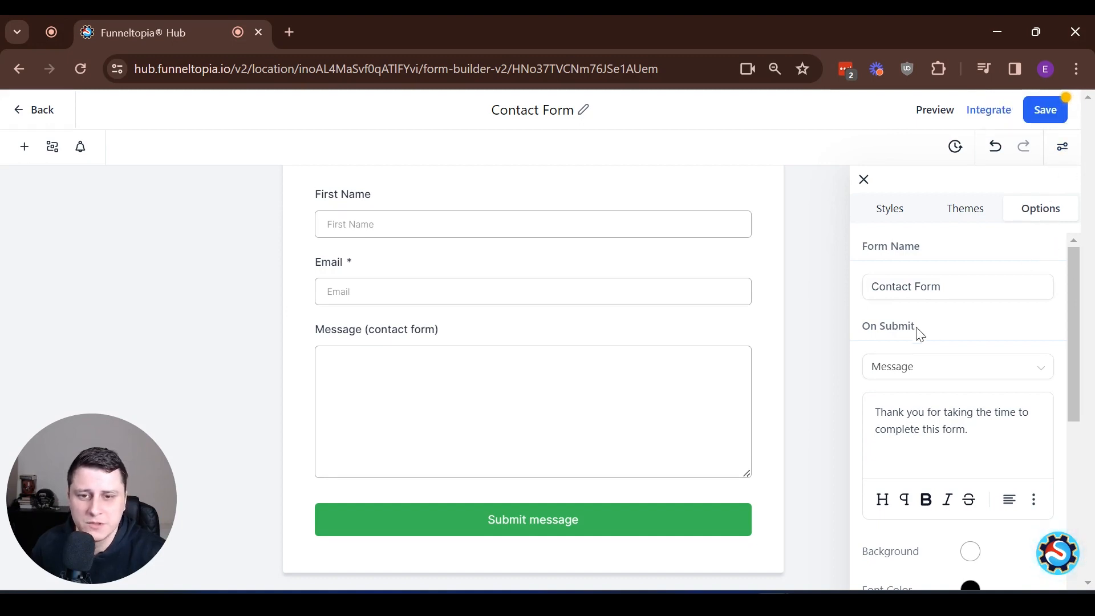
click(934, 381)
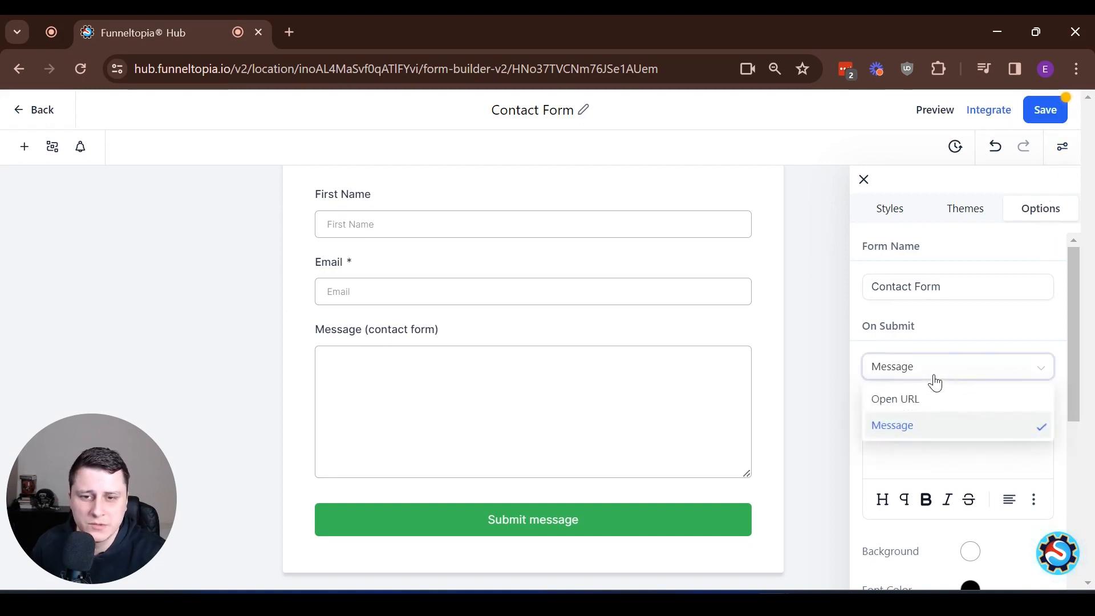
click(925, 436)
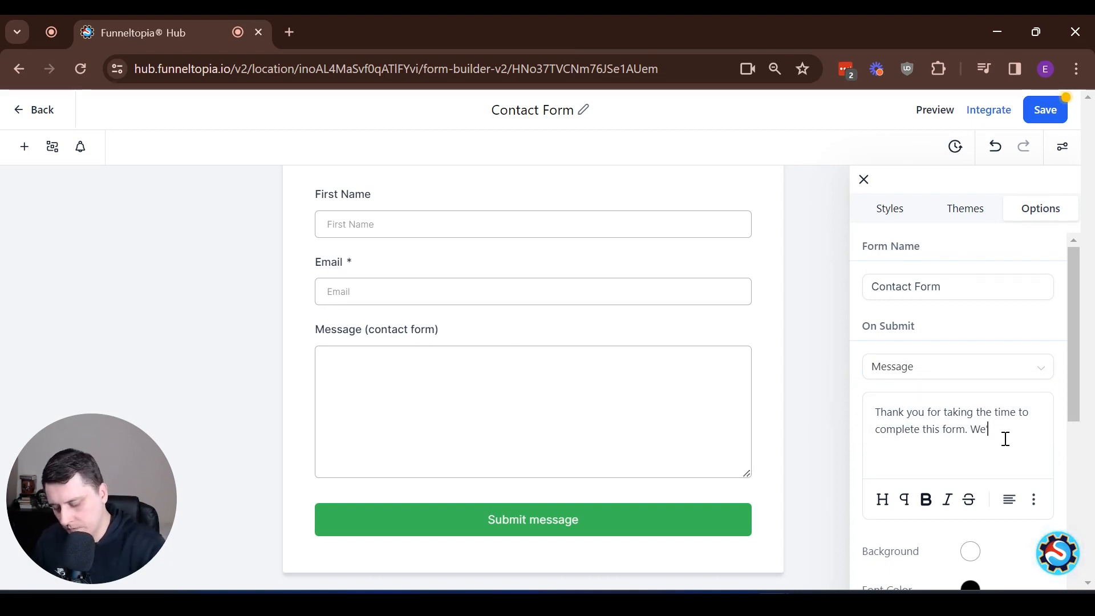
text(ck to you as soon as poss)
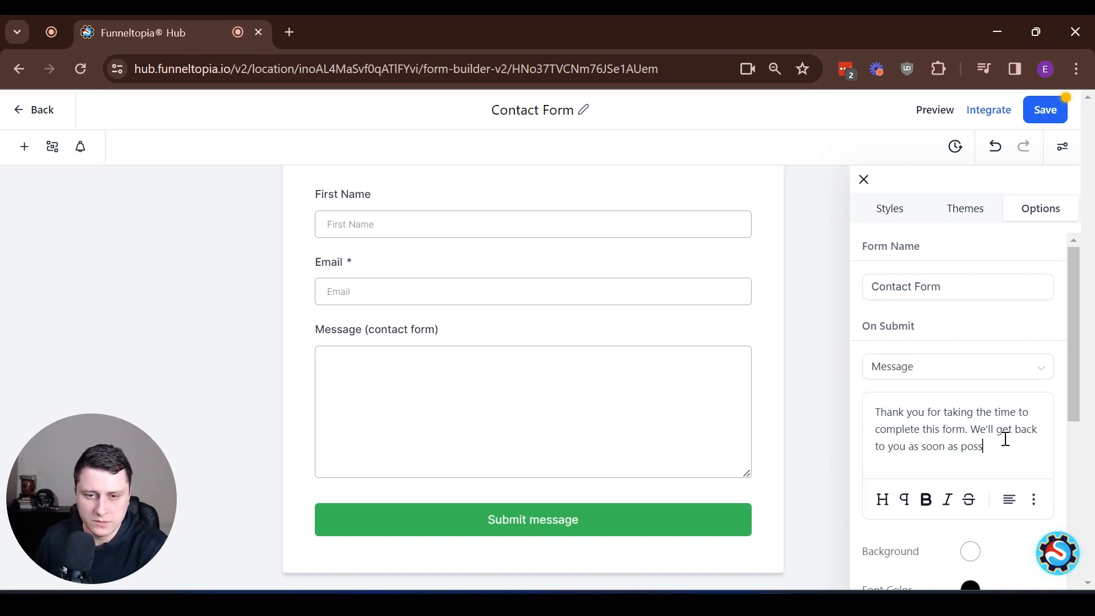
text(e!)
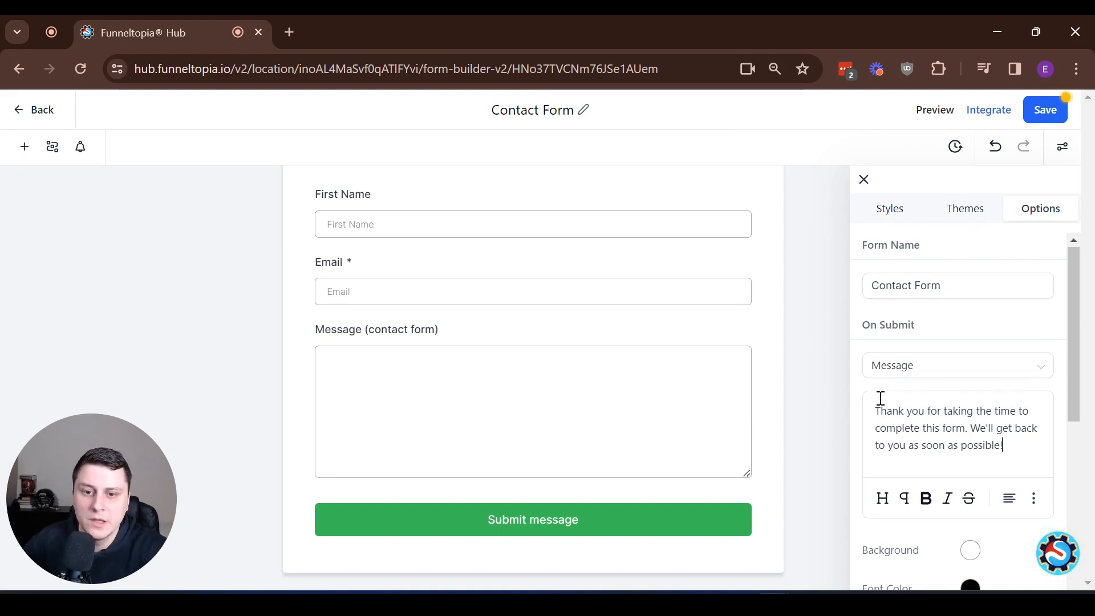
scroll(881, 398, down, 2)
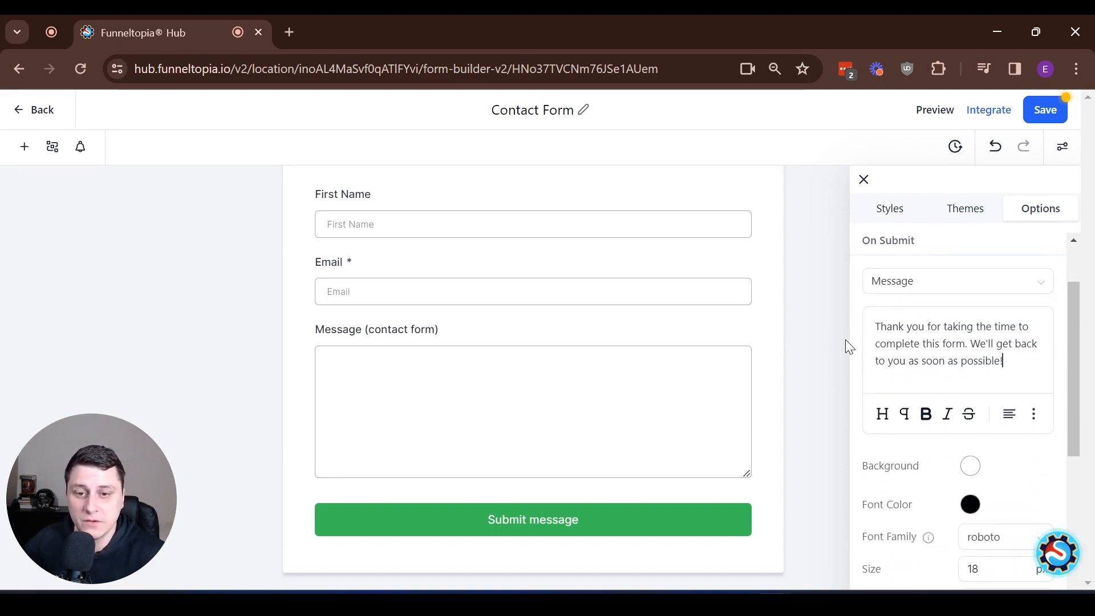
click(1041, 122)
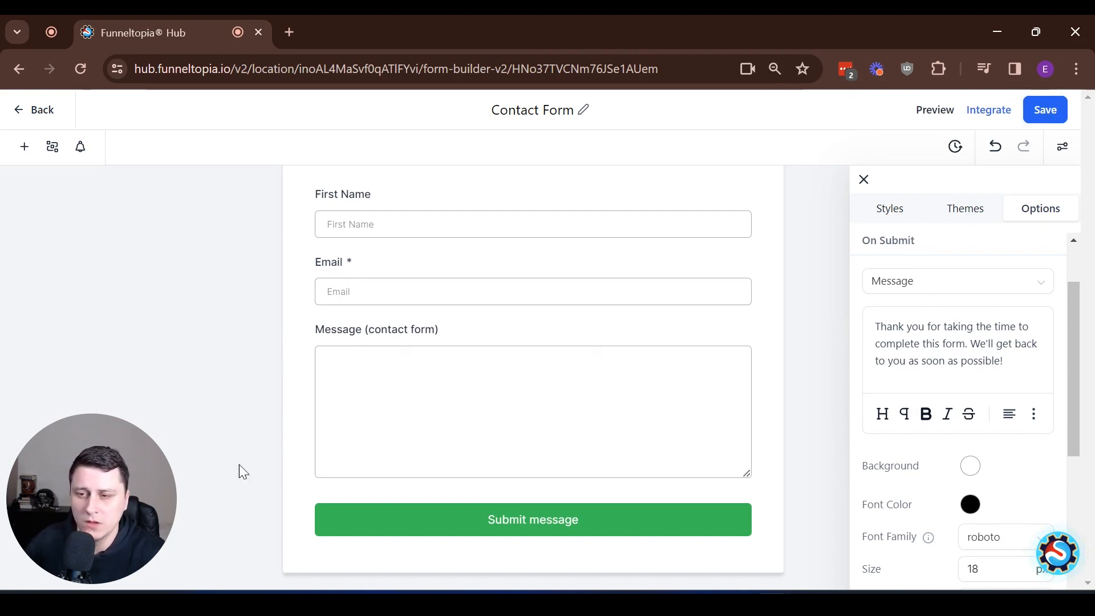
- Mark First Name as required, save the Contact Form and go back to the forms list
click(519, 223)
click(924, 332)
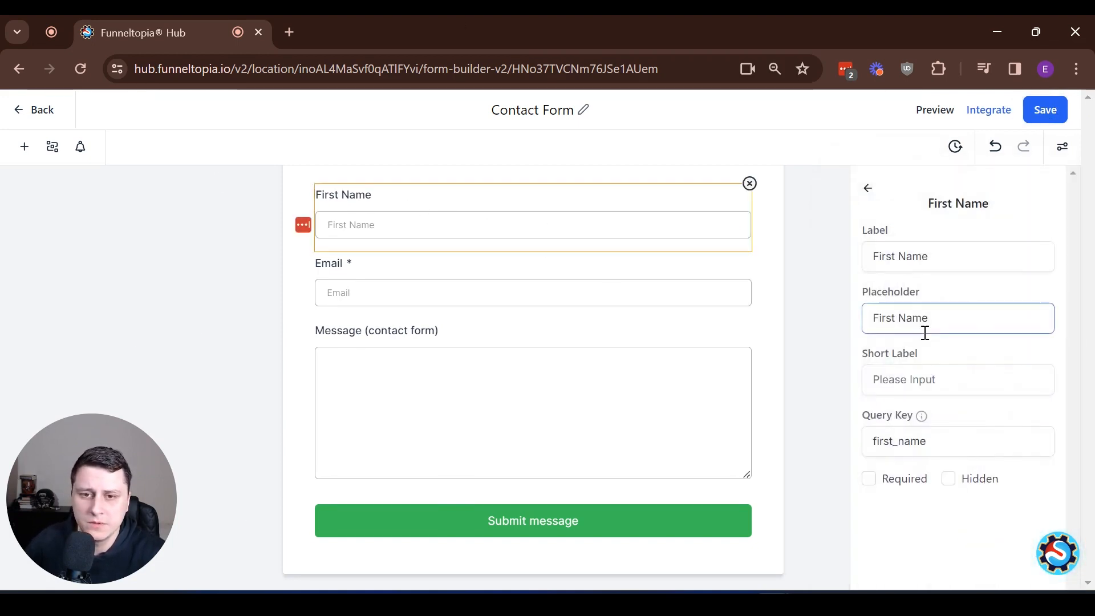
click(868, 478)
click(1049, 111)
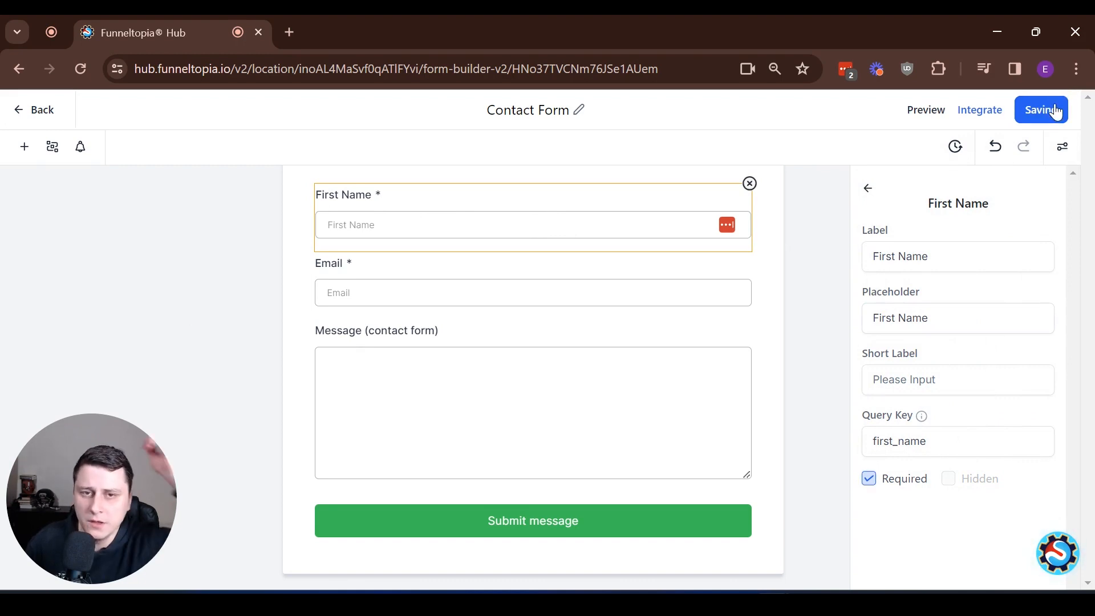
click(56, 120)
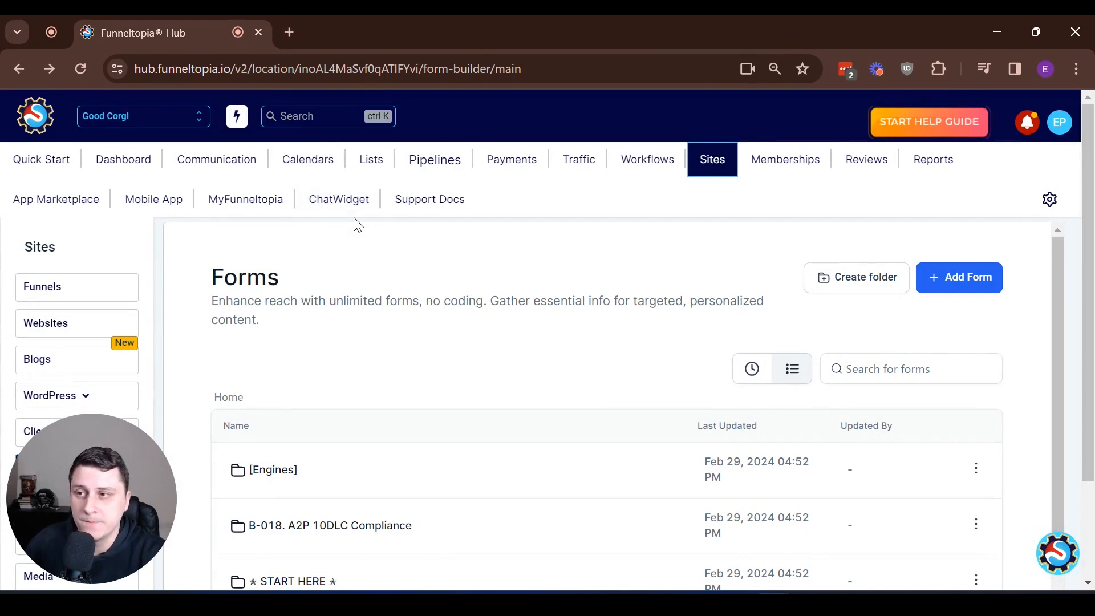
- Open the Footer pages funnel's Contact us step and create its page from blank
click(55, 289)
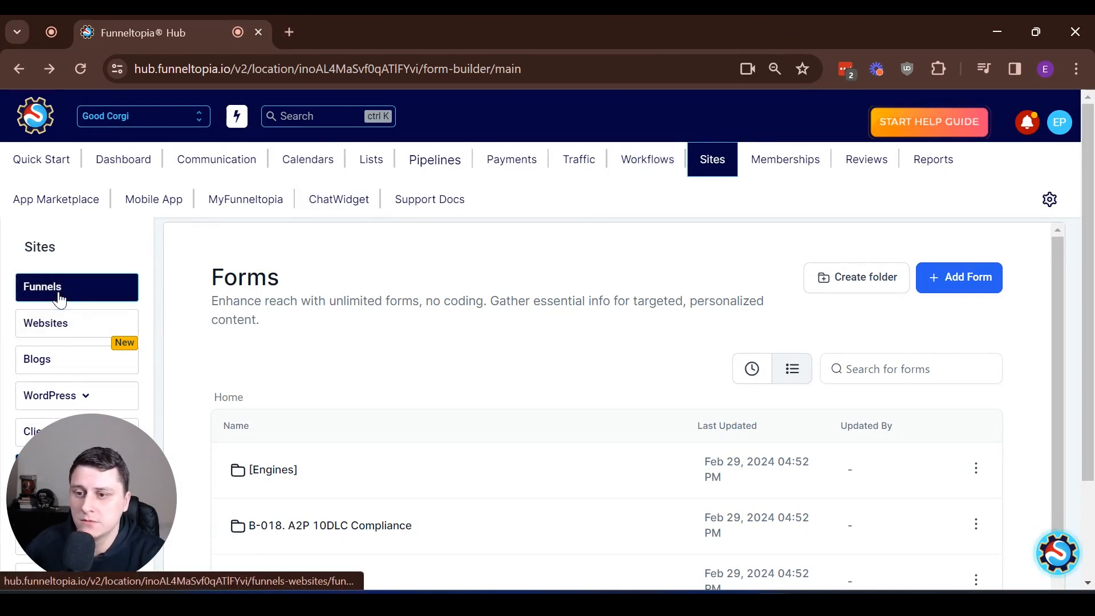
scroll(469, 362, down, 3)
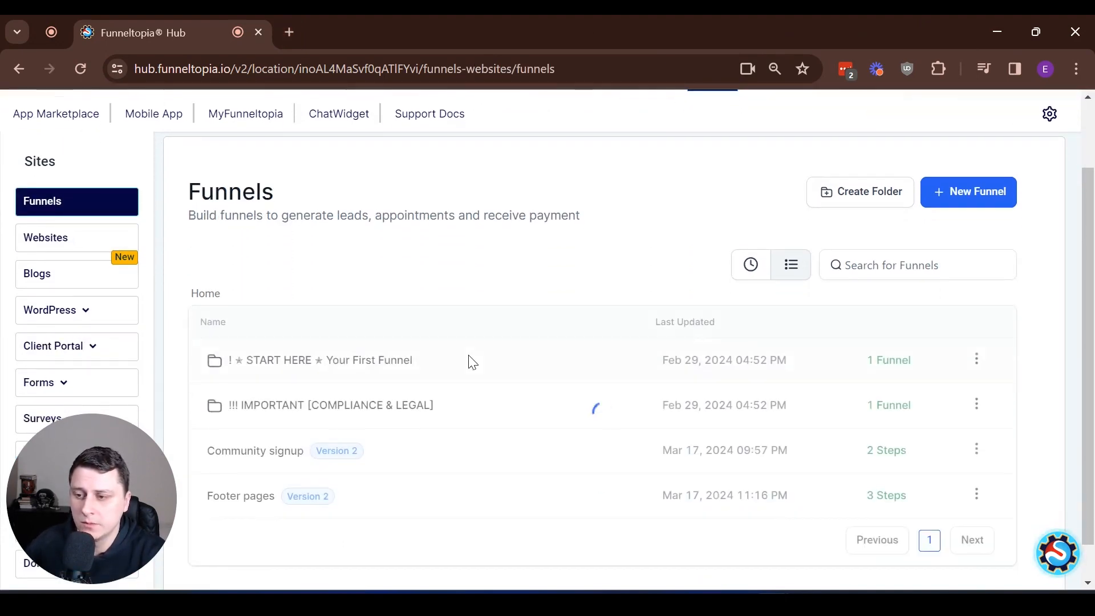
click(256, 456)
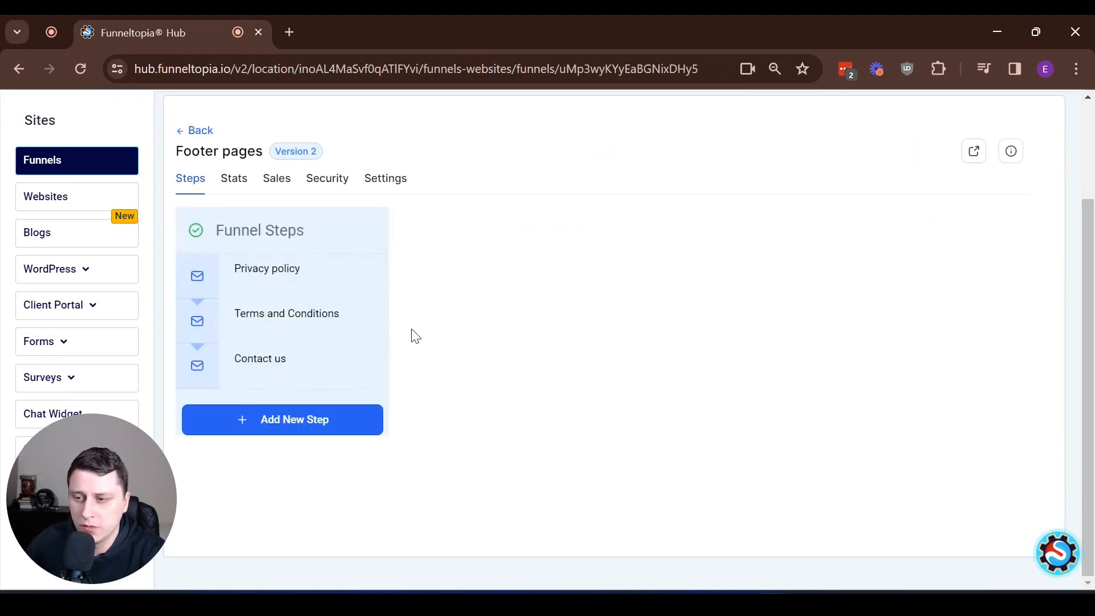
click(260, 367)
scroll(482, 350, down, 2)
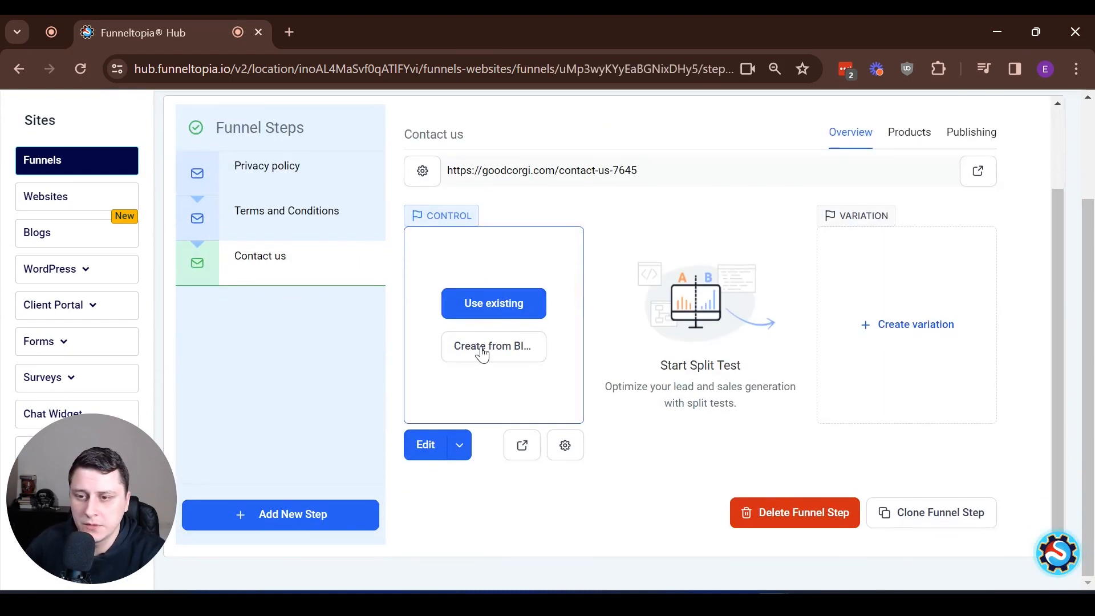
click(482, 351)
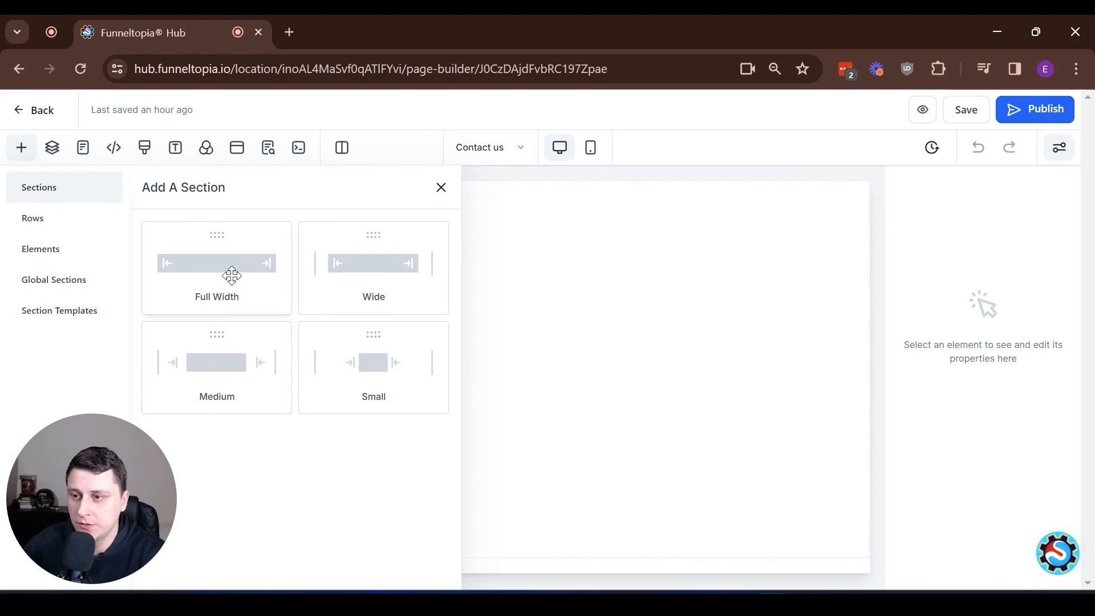
- Add a Full Width section with a 1 Column row, then open the element search
click(229, 272)
click(404, 240)
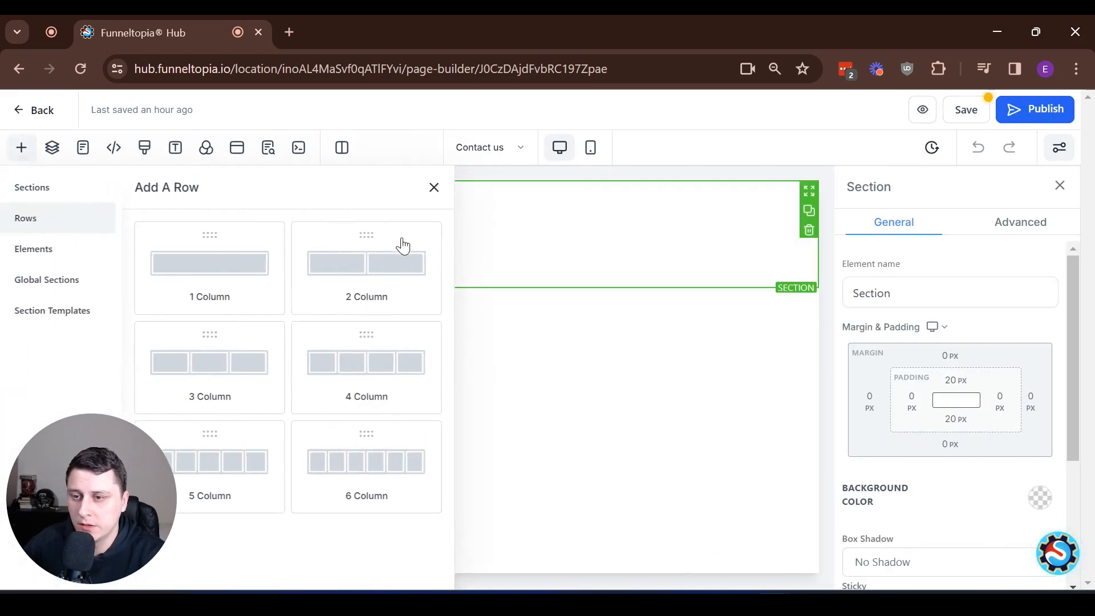
click(222, 274)
click(443, 253)
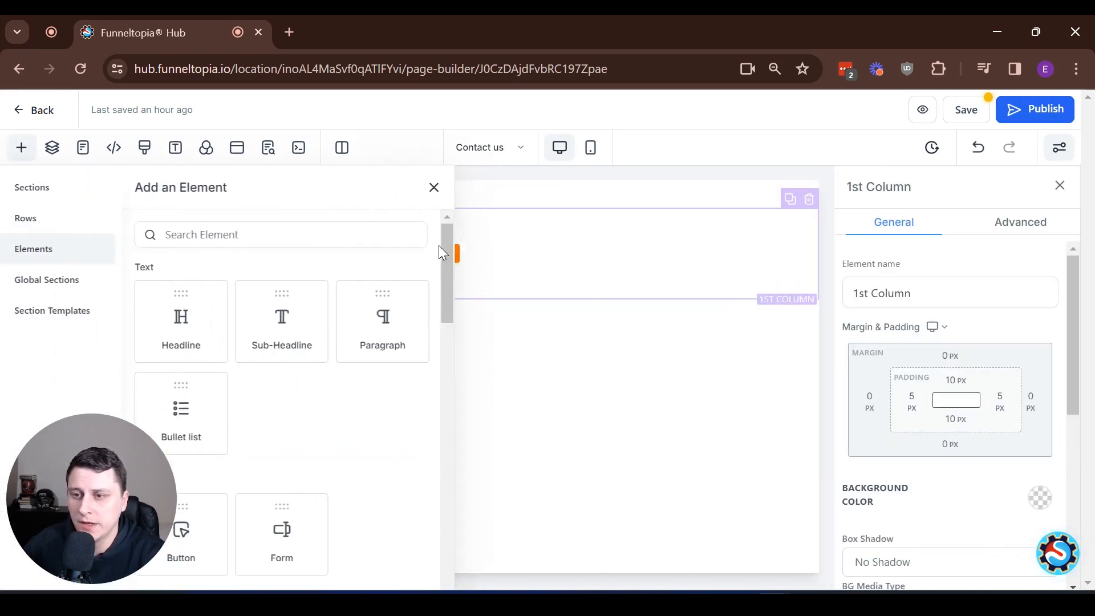
click(224, 234)
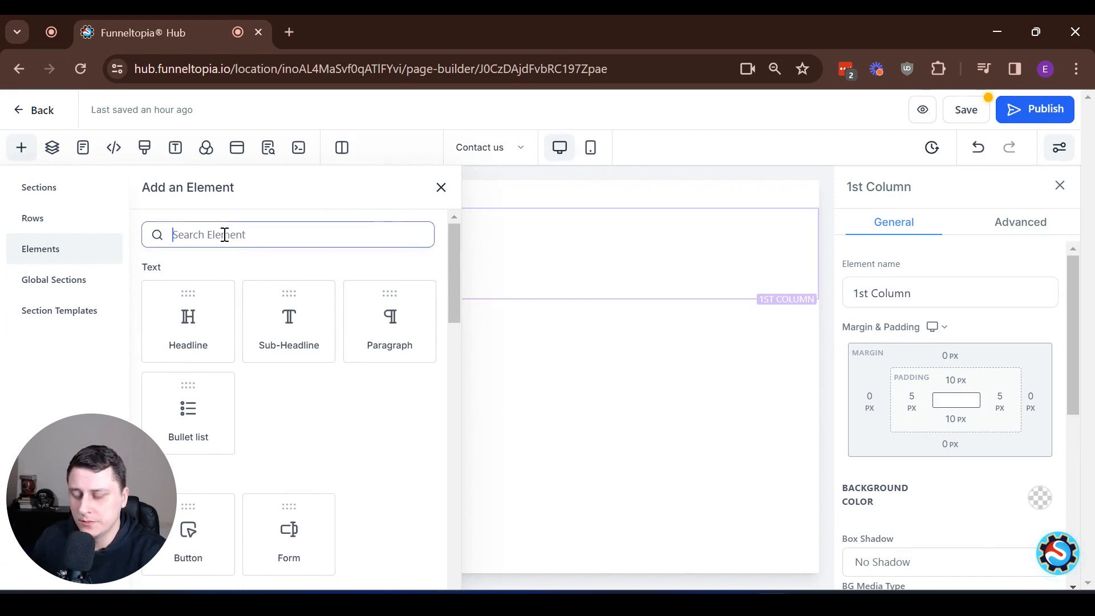
- Add a Form element to the contact page's column and attach the Contact Form to it
text(form)
click(188, 335)
click(557, 278)
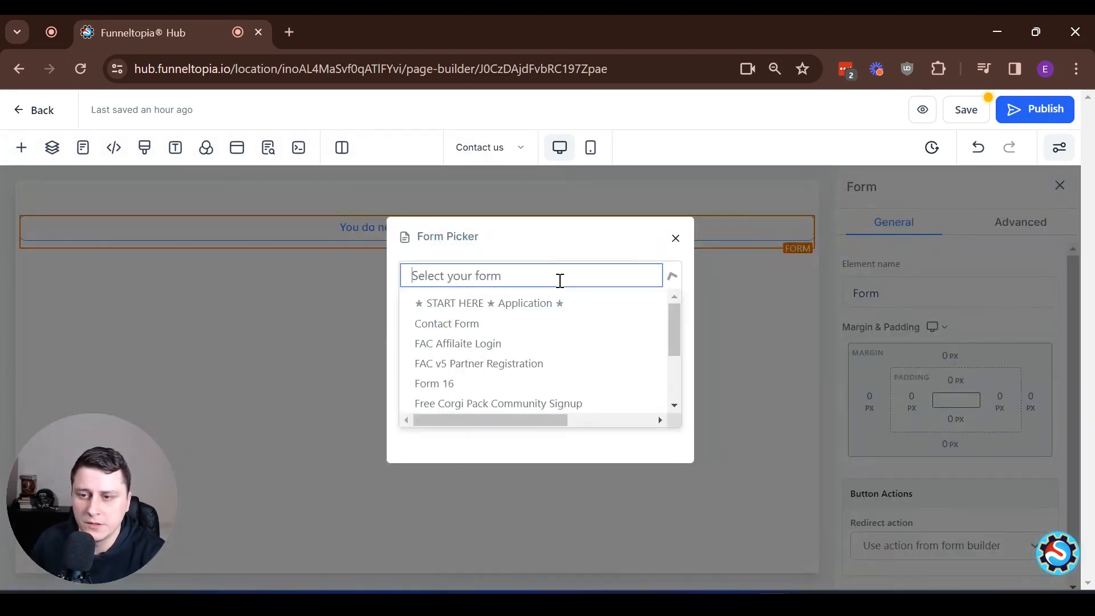
scroll(580, 345, down, 2)
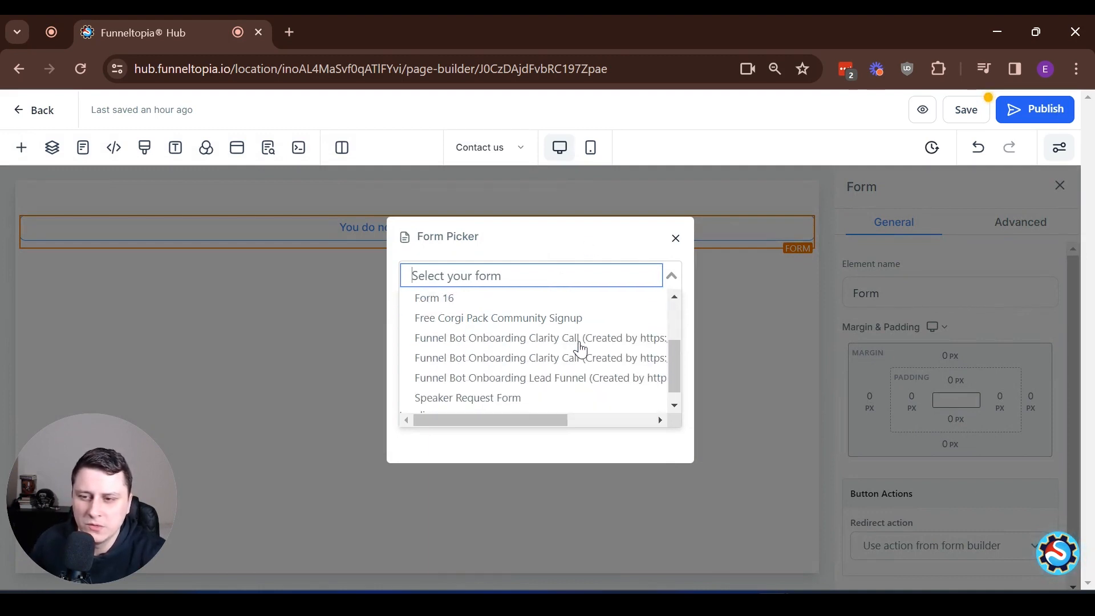
scroll(580, 348, up, 2)
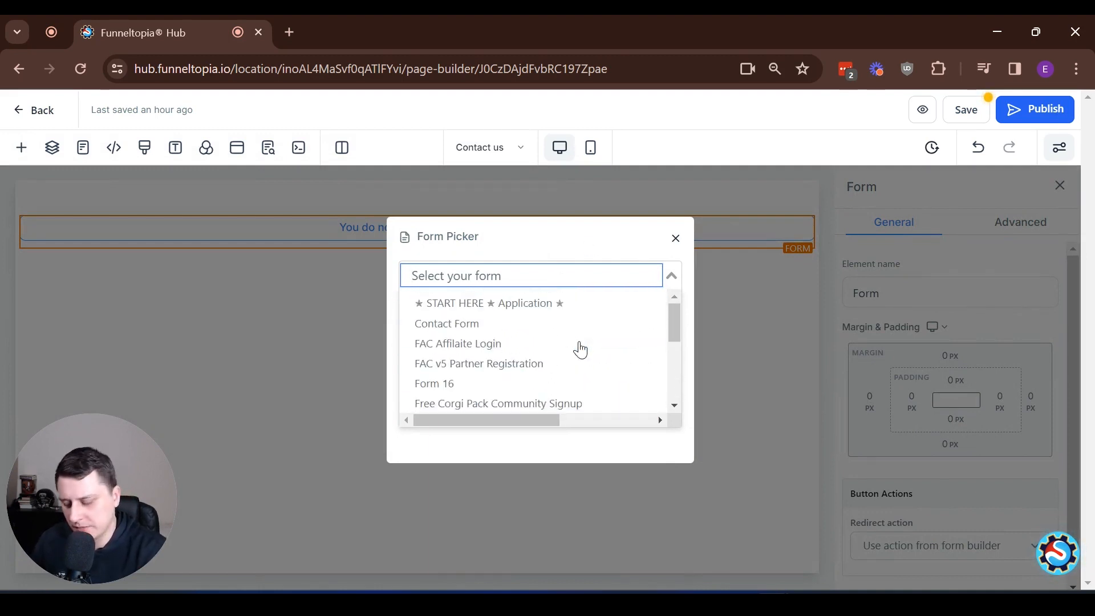
text(contact)
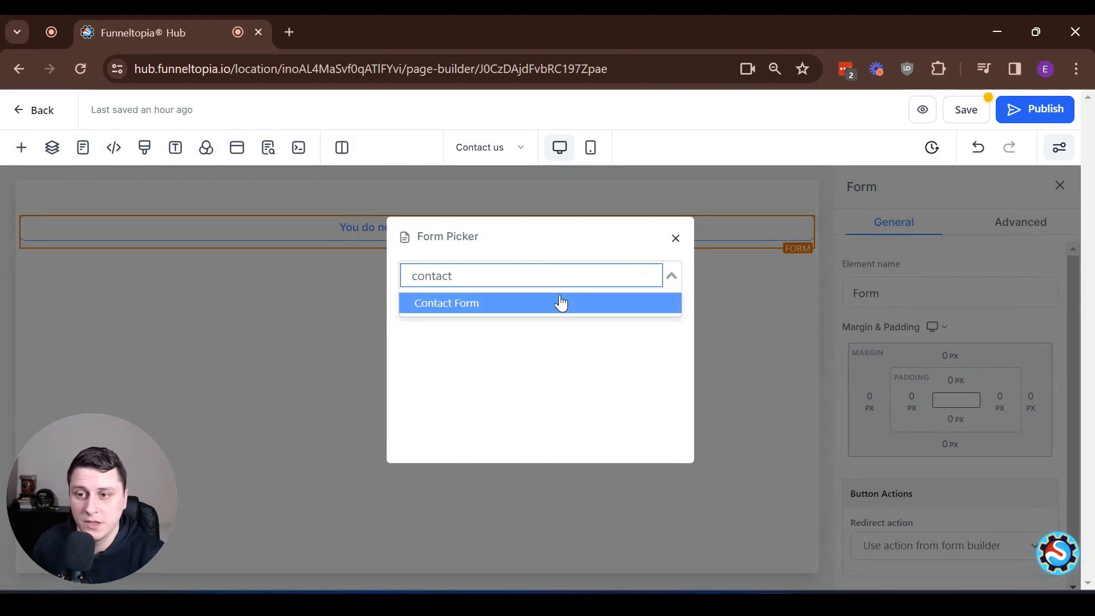
click(491, 318)
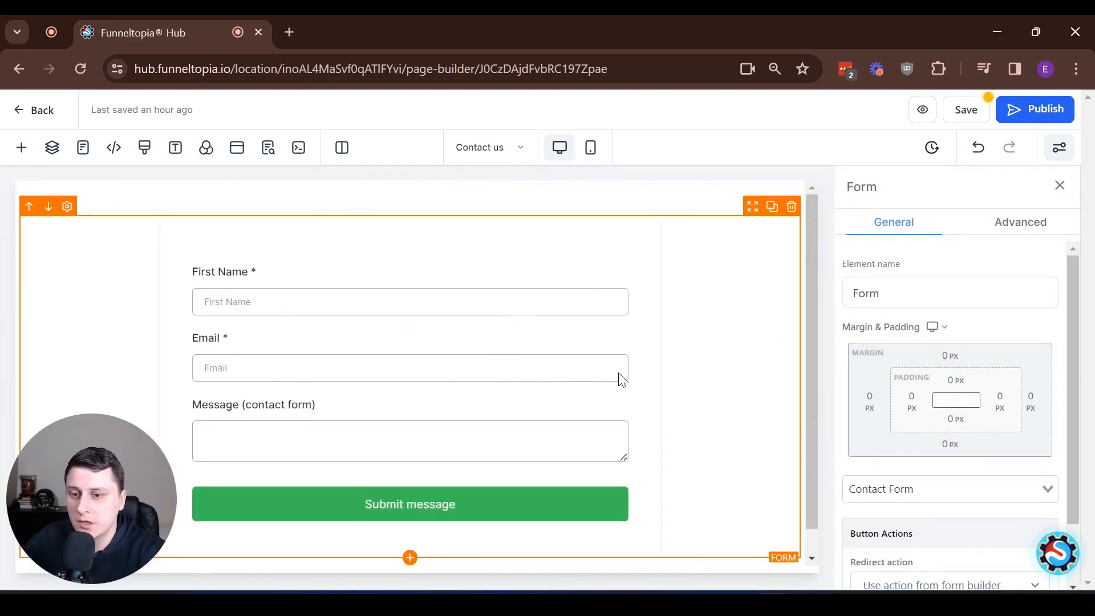
- Publish the Contact us page
scroll(628, 379, down, 1)
scroll(660, 386, up, 1)
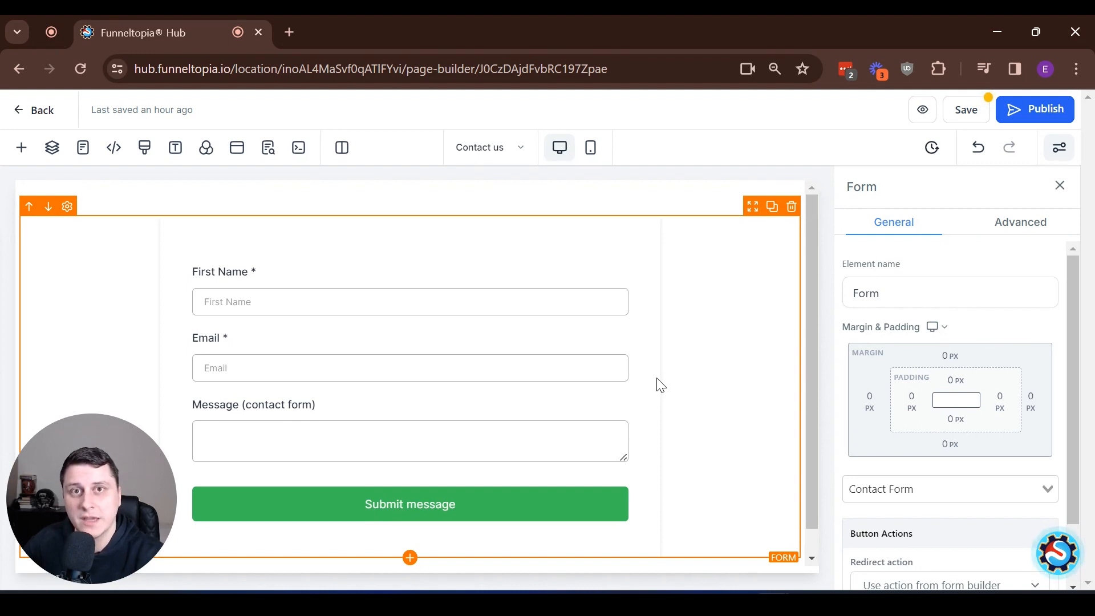
click(1026, 111)
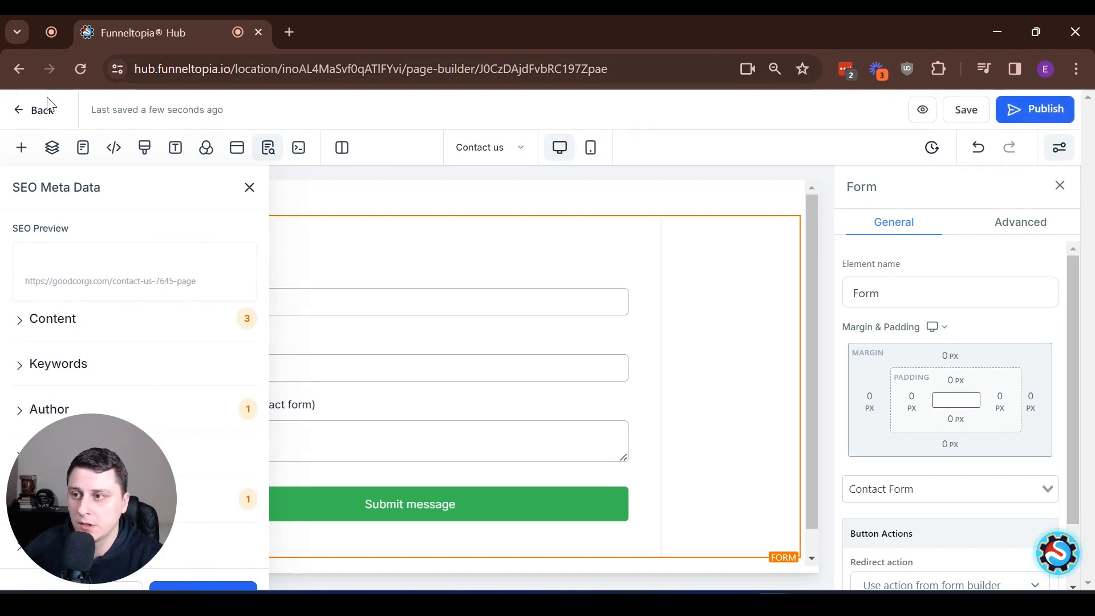
- Create a new workflow from scratch under Workflows and open its Add New Trigger list
click(23, 113)
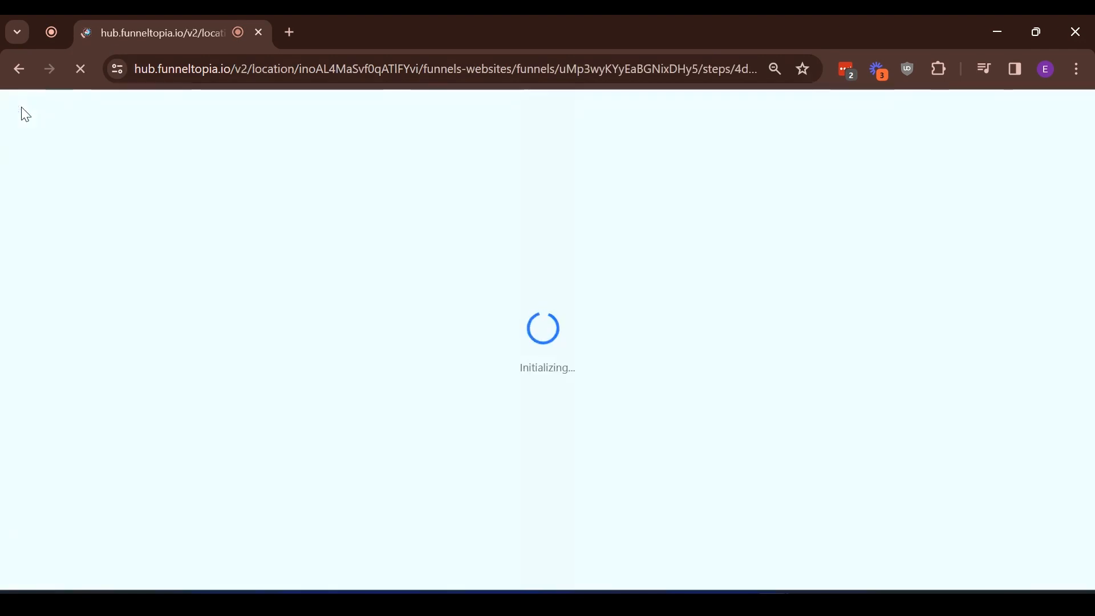
click(634, 173)
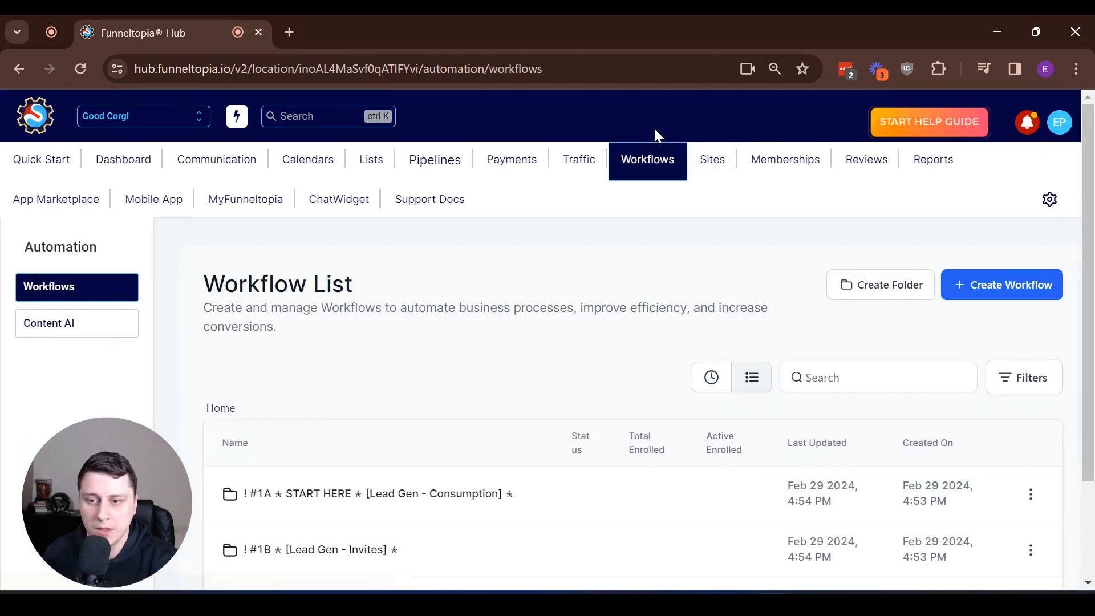
click(998, 297)
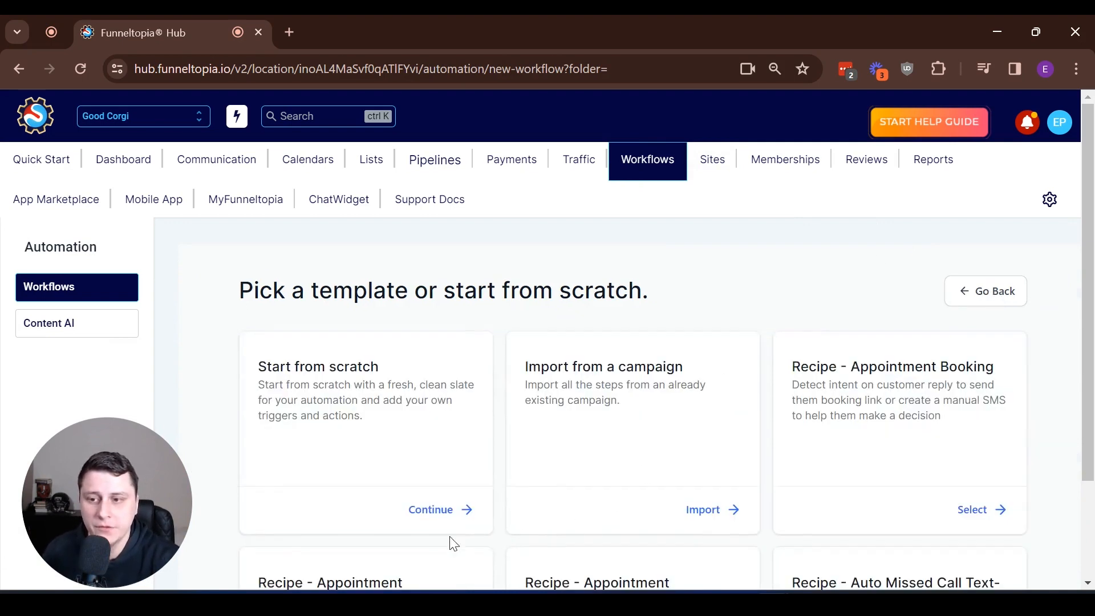
click(440, 513)
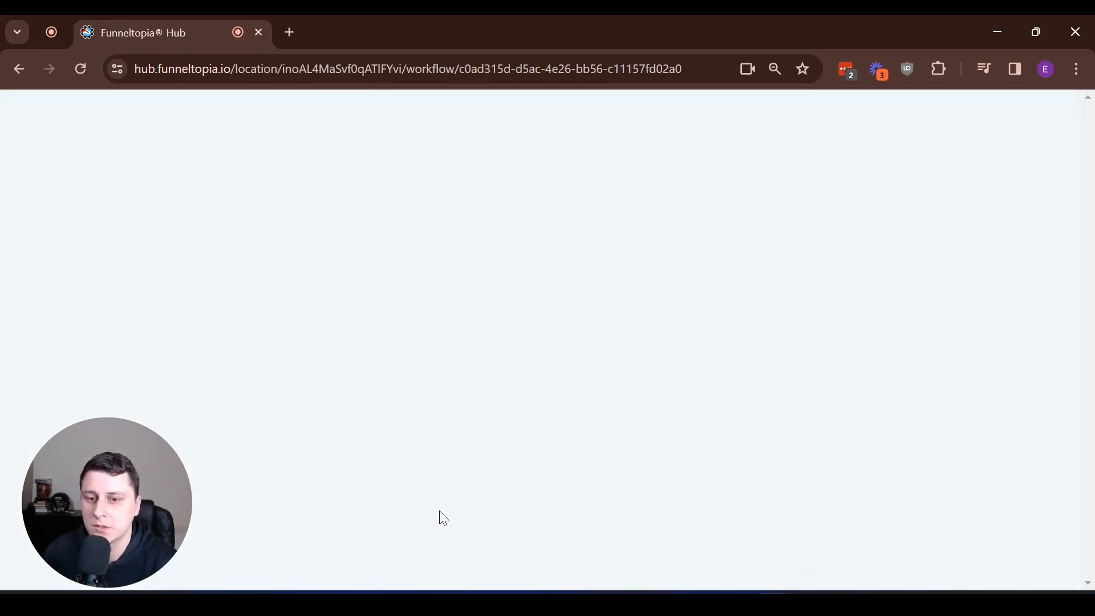
click(516, 272)
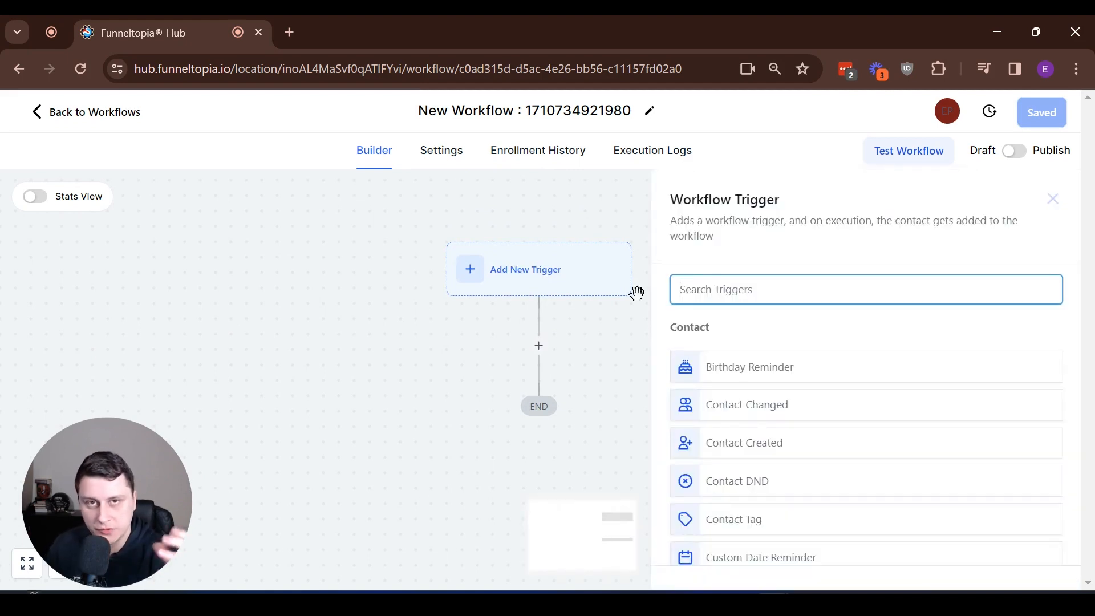
- Add a Form Submitted trigger with the filter Form is Contact Form, and save it
text(for)
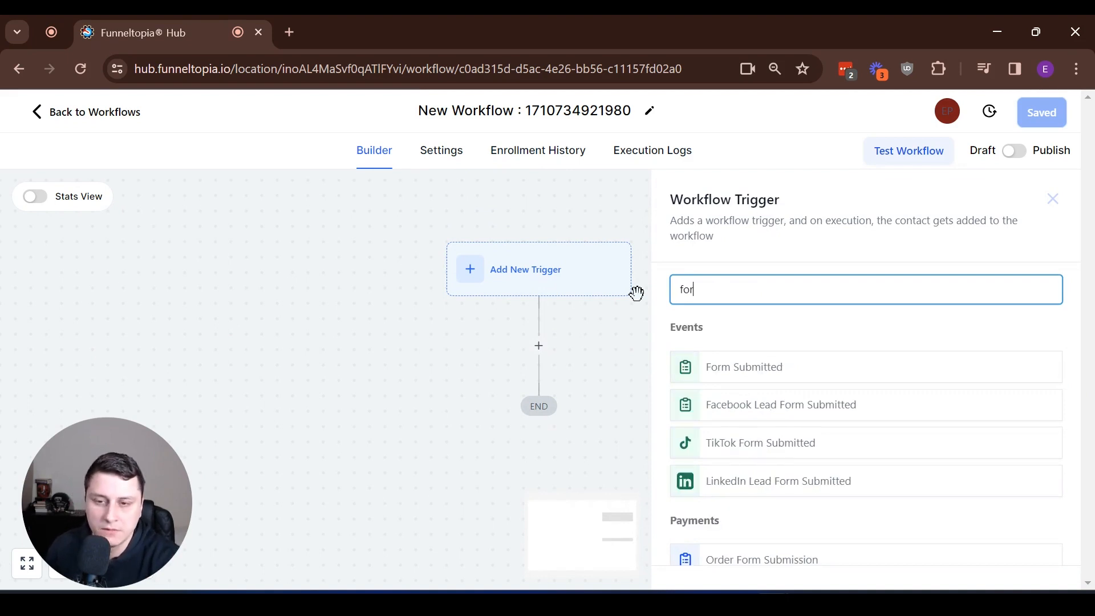
text(m)
click(770, 371)
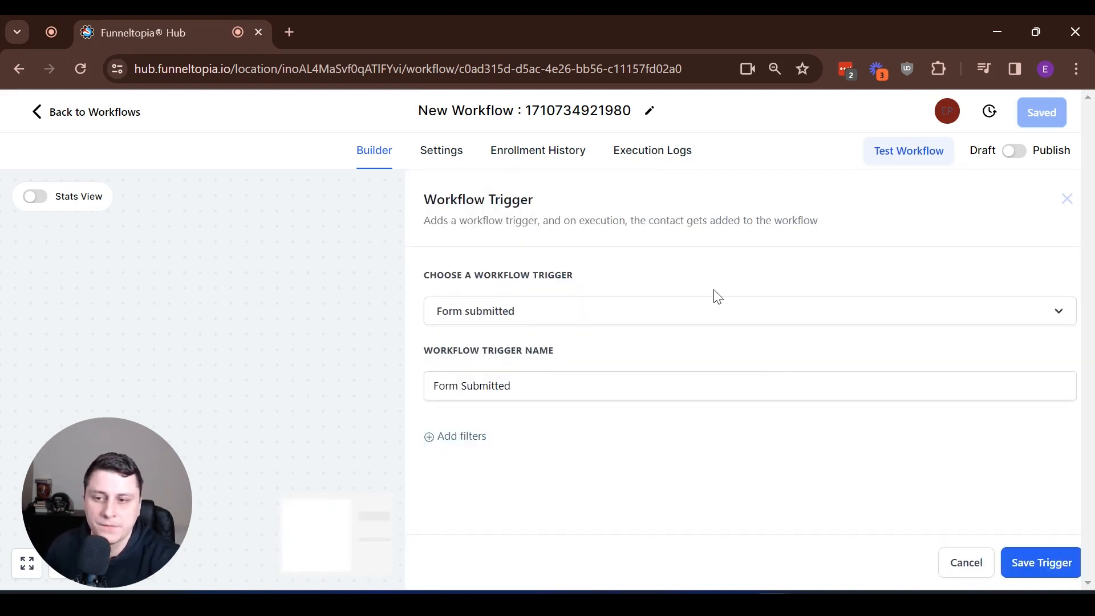
click(447, 436)
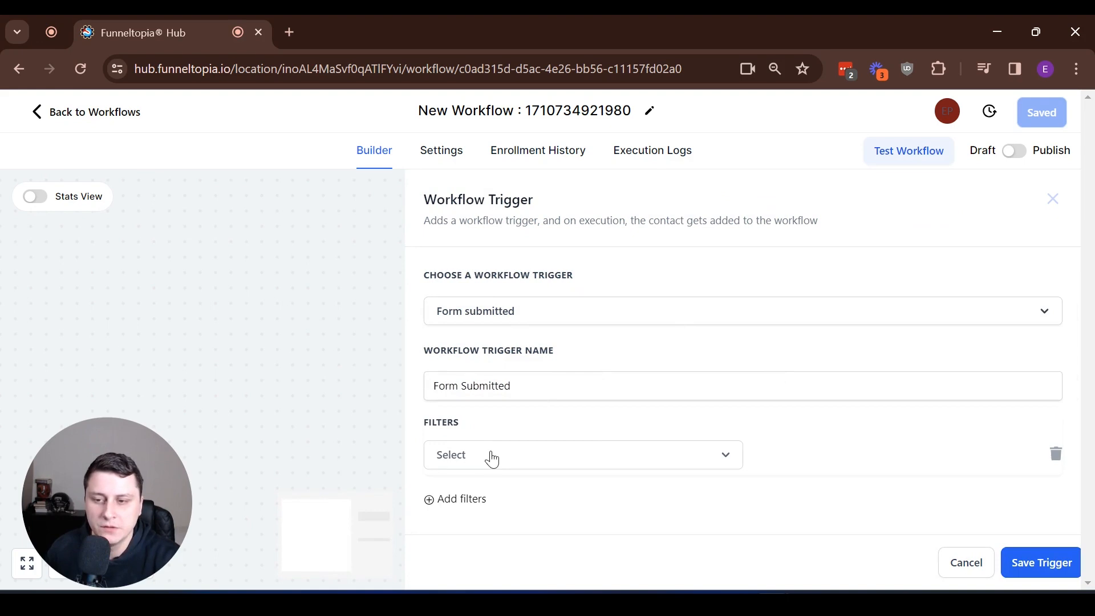
click(491, 456)
scroll(627, 351, down, 2)
click(547, 475)
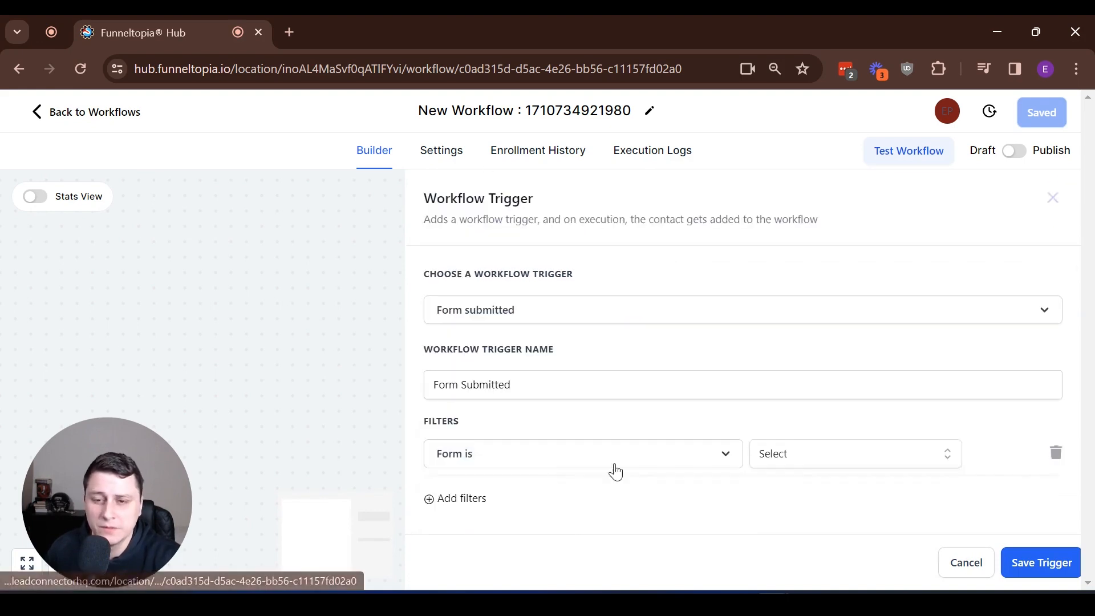
click(865, 462)
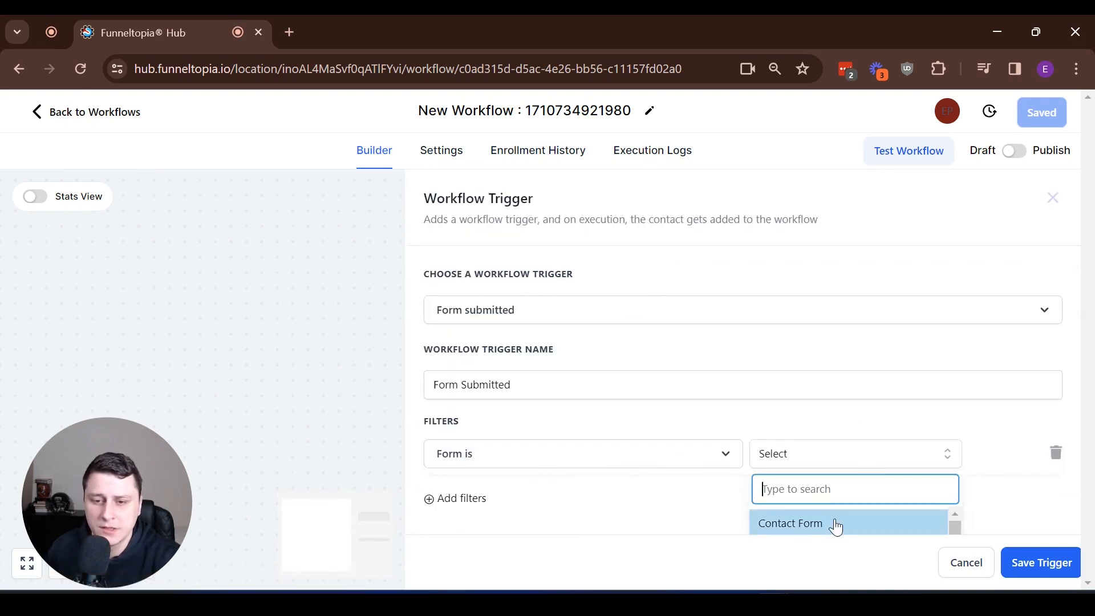
click(836, 522)
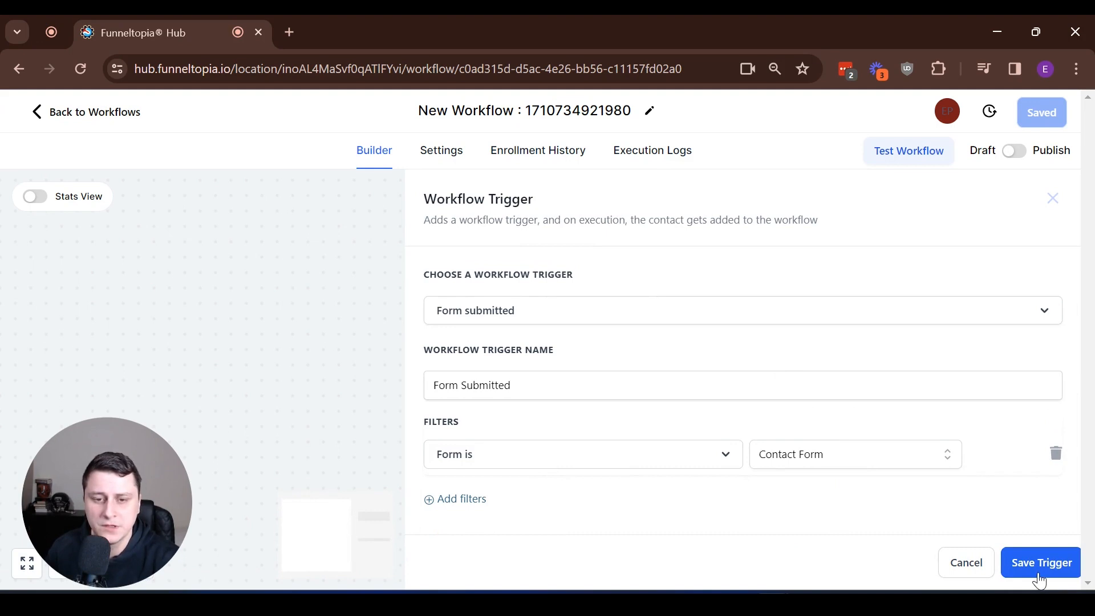
click(1037, 564)
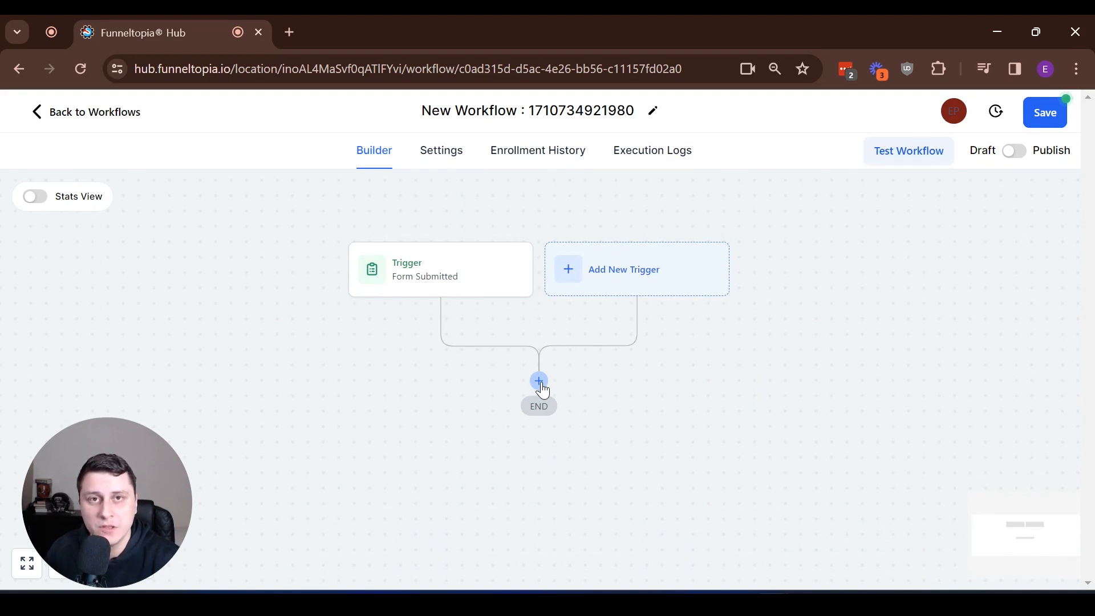
- Add an action after the trigger and choose Send Internal Notification, found by searching 'notif'
click(539, 382)
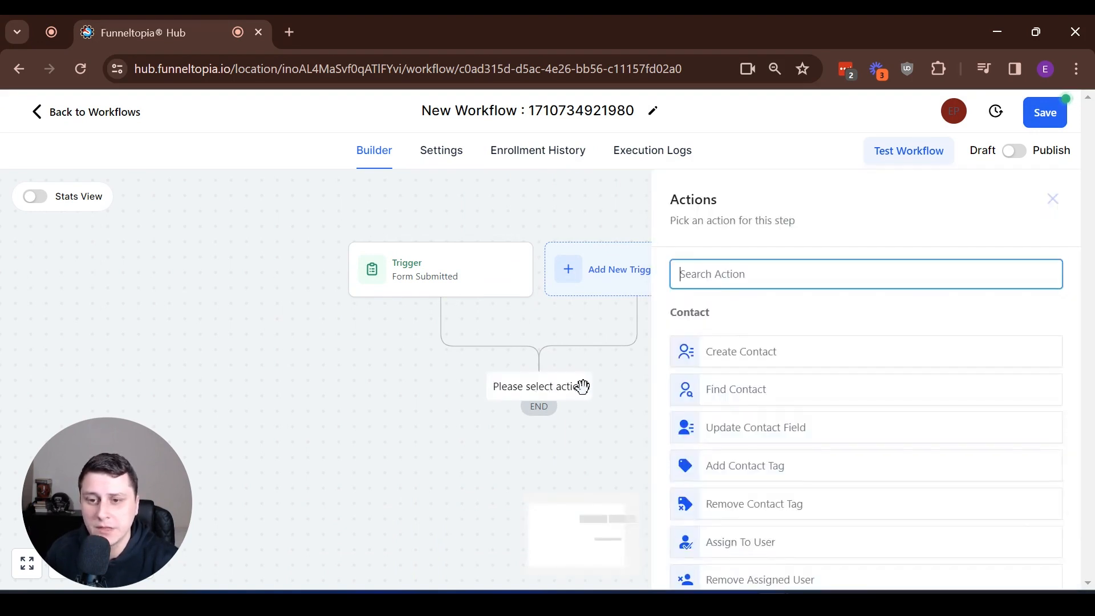
scroll(997, 456, down, 3)
scroll(996, 457, up, 3)
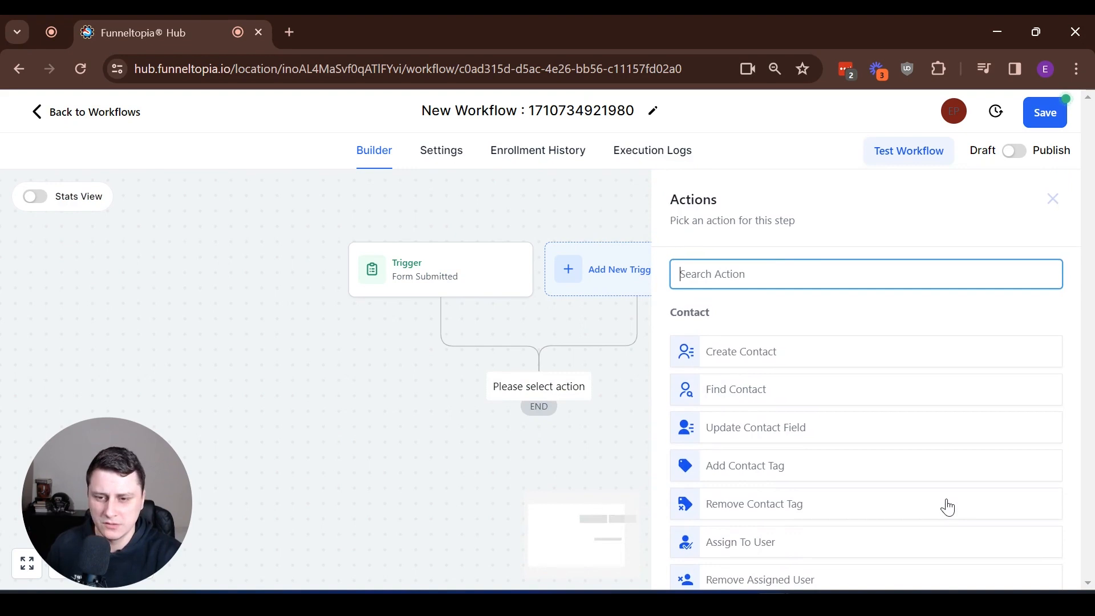
text(notific)
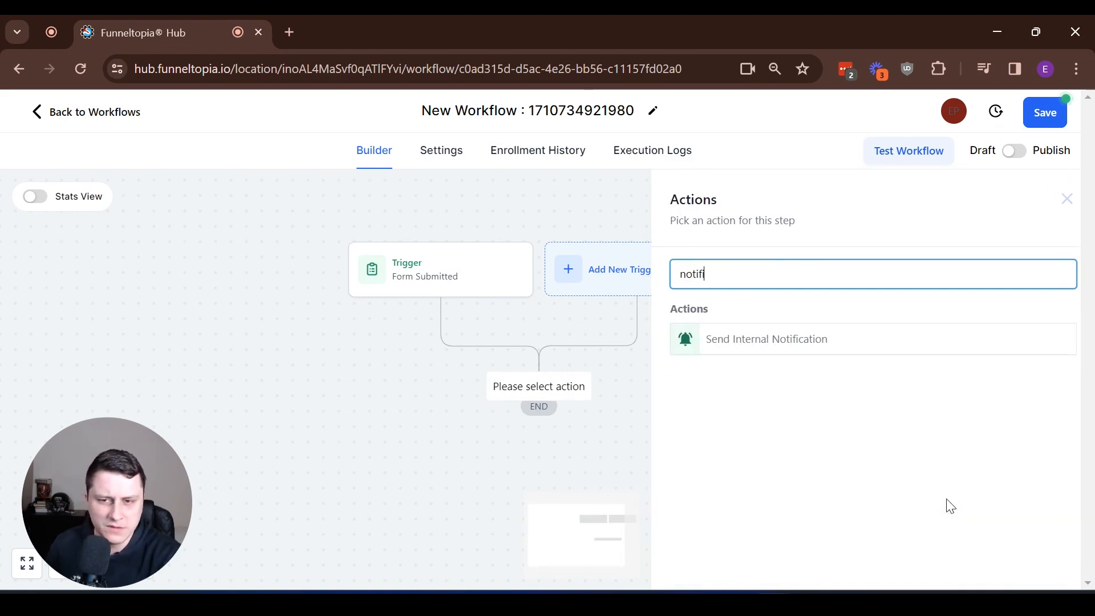
click(811, 340)
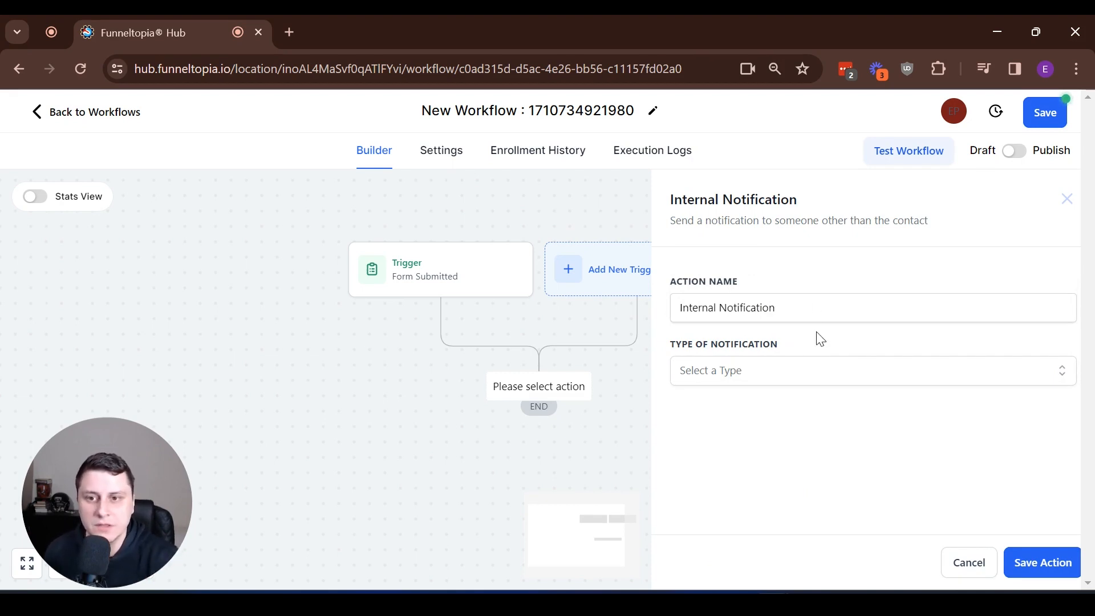
- Set the notification's Type of Notification to Email
click(819, 379)
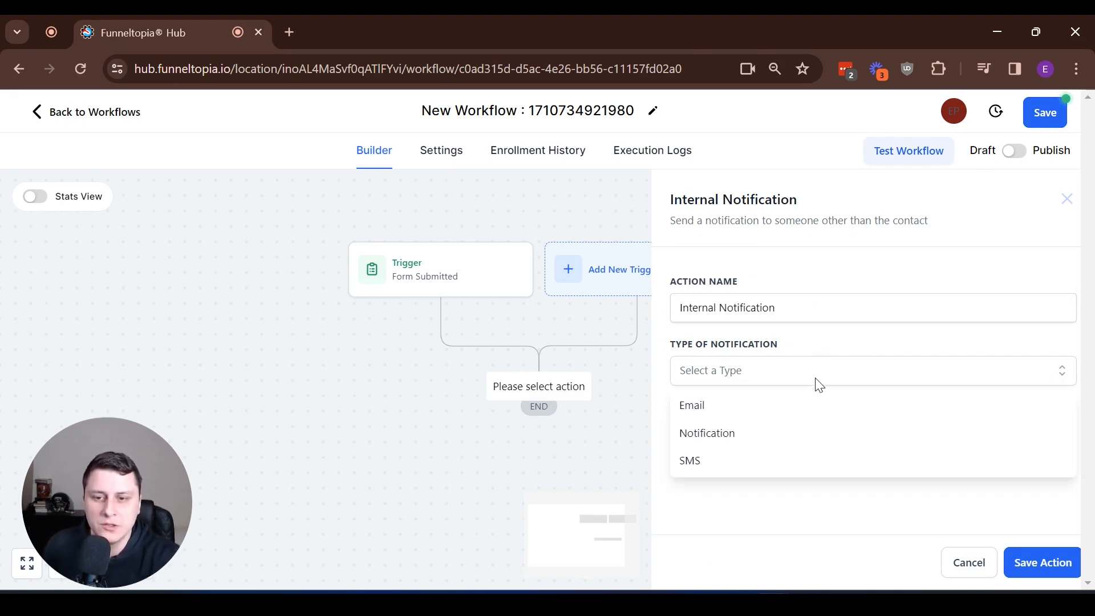
click(746, 408)
scroll(749, 411, down, 1)
click(745, 381)
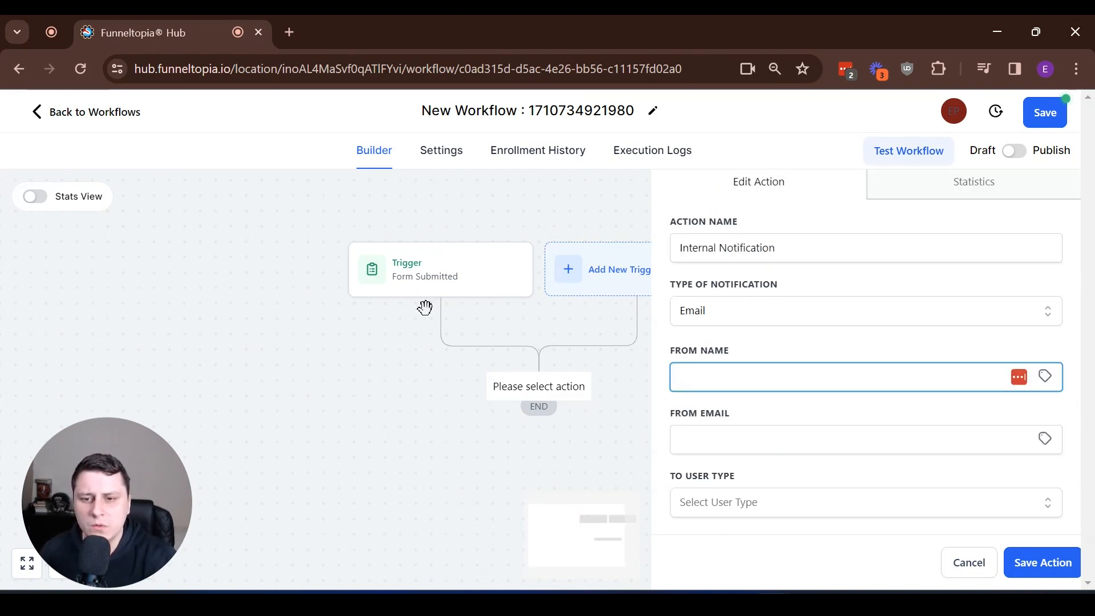
scroll(673, 429, down, 1)
scroll(673, 429, down, 1)
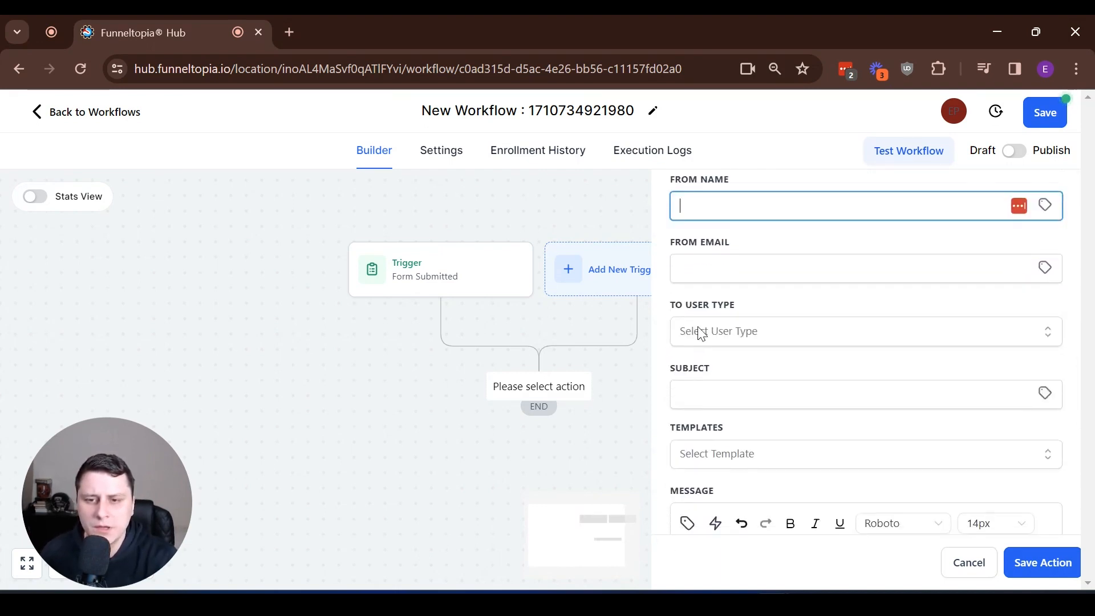
- Send it to a Custom Email, paste the recipient address, and set subject 'New contact form submit'
click(772, 340)
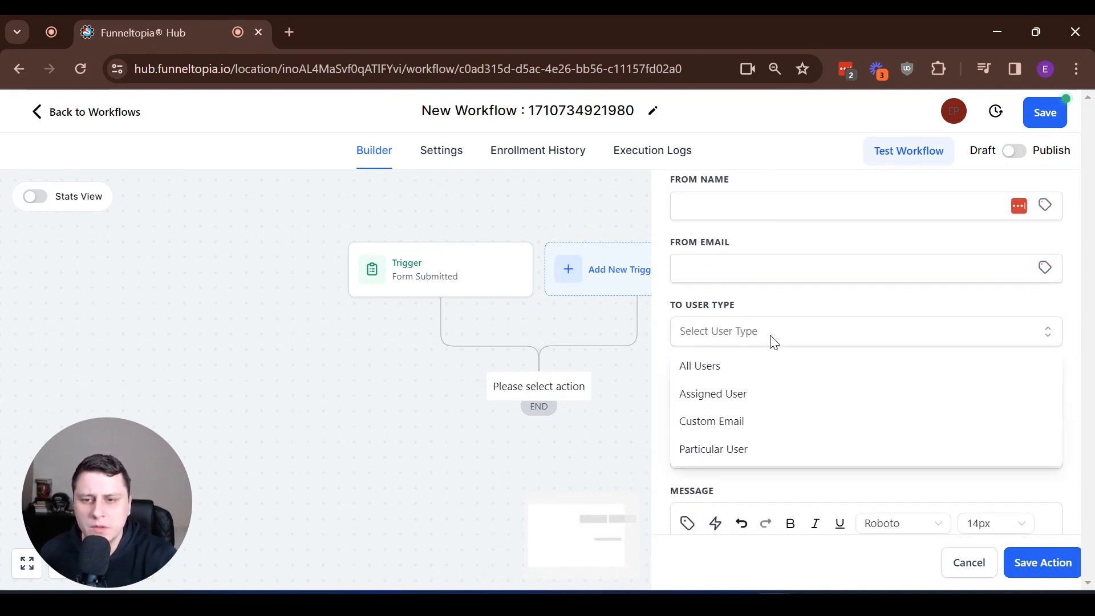
click(763, 422)
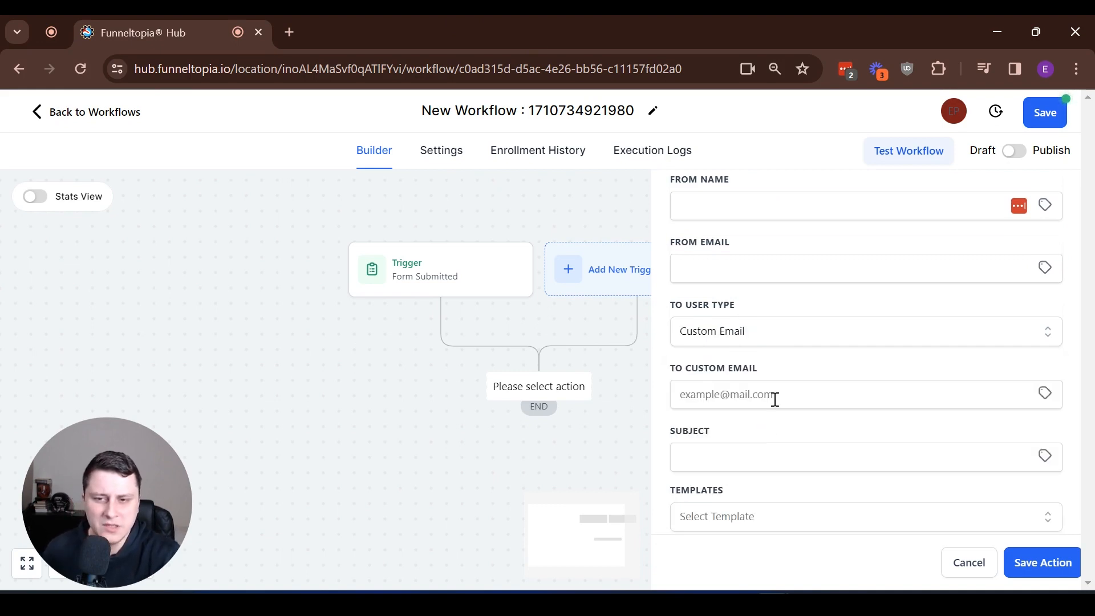
click(811, 390)
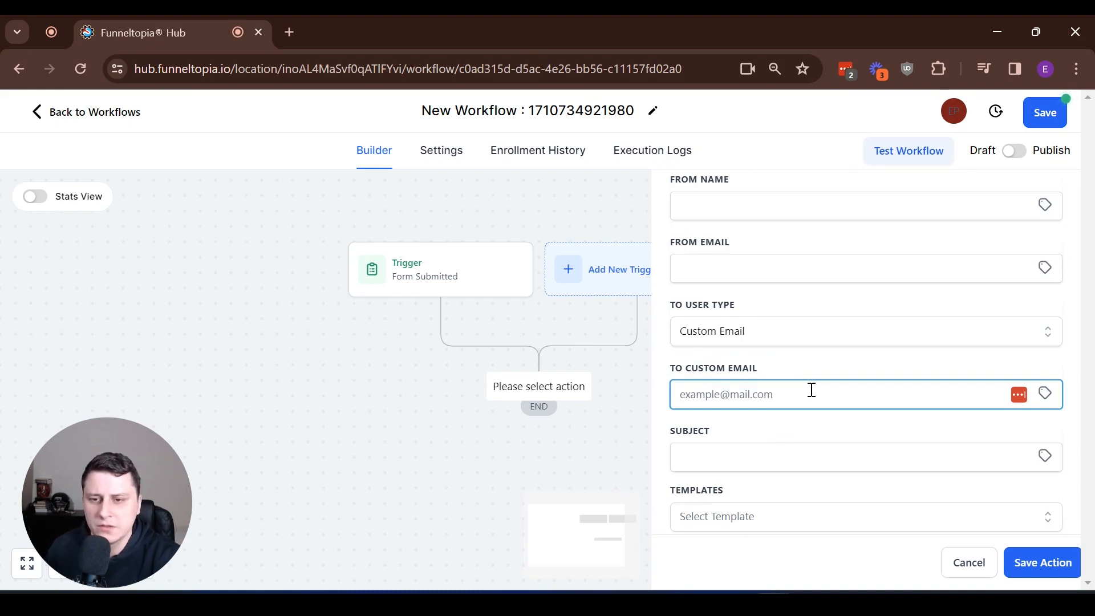
key(ctrl+v)
click(766, 464)
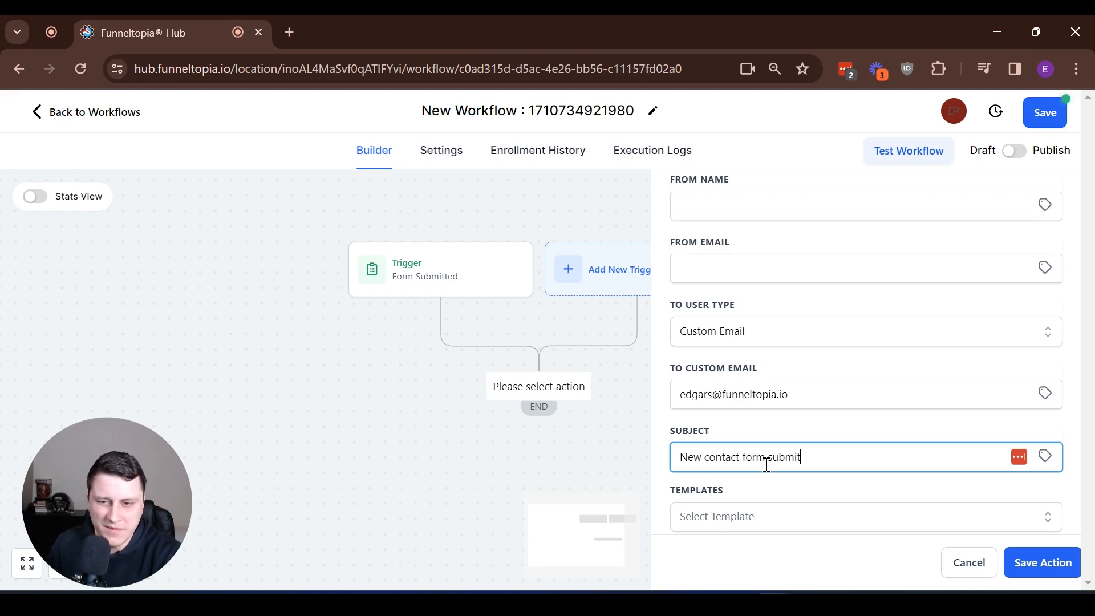
scroll(785, 348, down, 6)
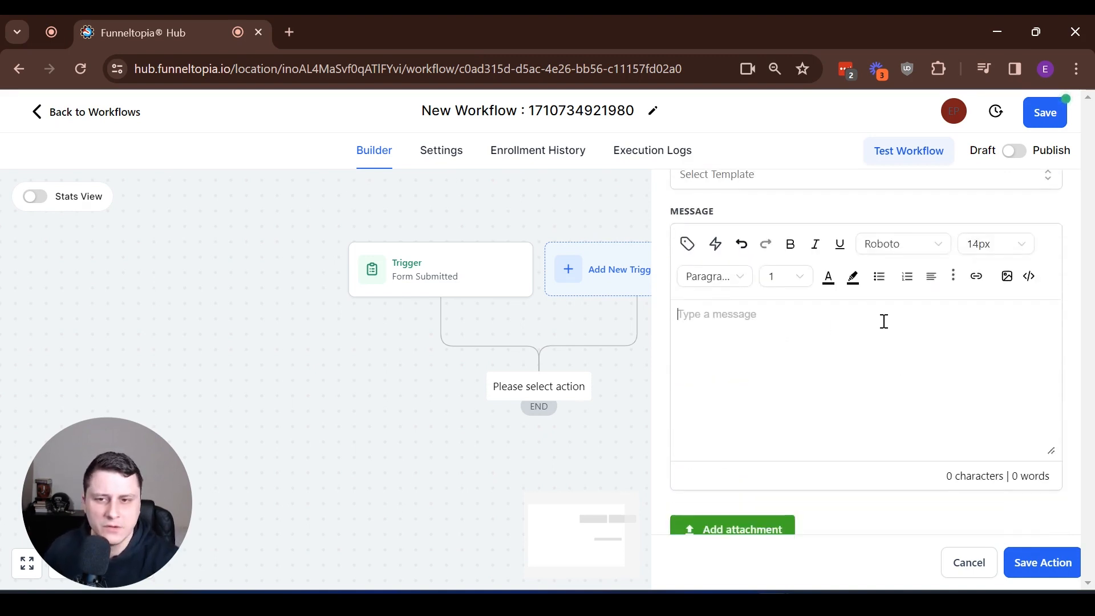
- Type 'Hey,', a line asking to reach out to the submitter, then Name:, Email: and Message: labels
text(Hey,)
key(Return)
key(Return)
text(somebo)
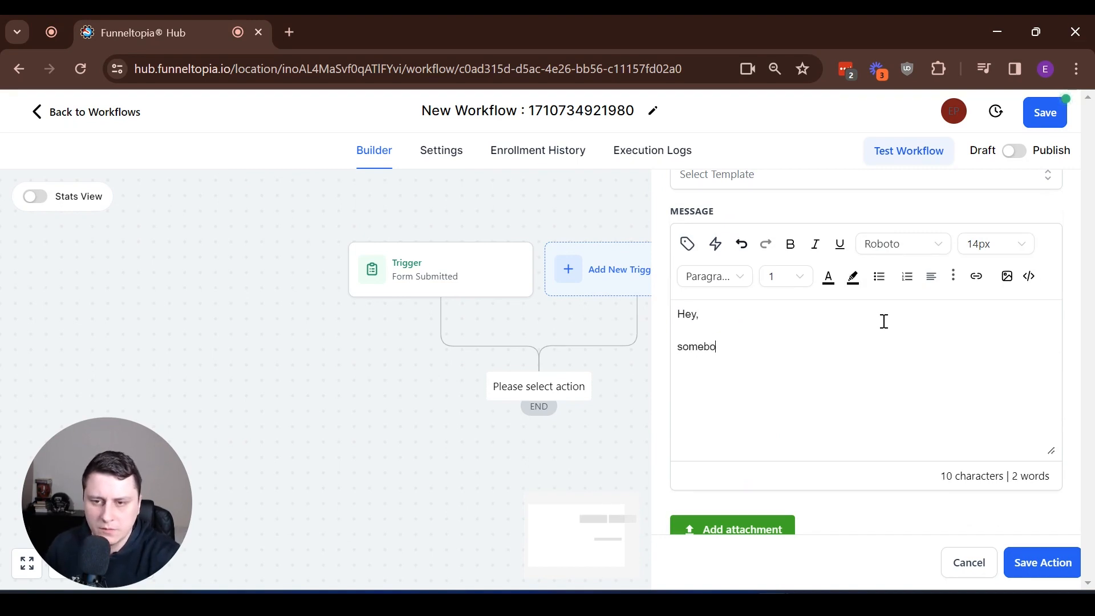
text(dy's fi)
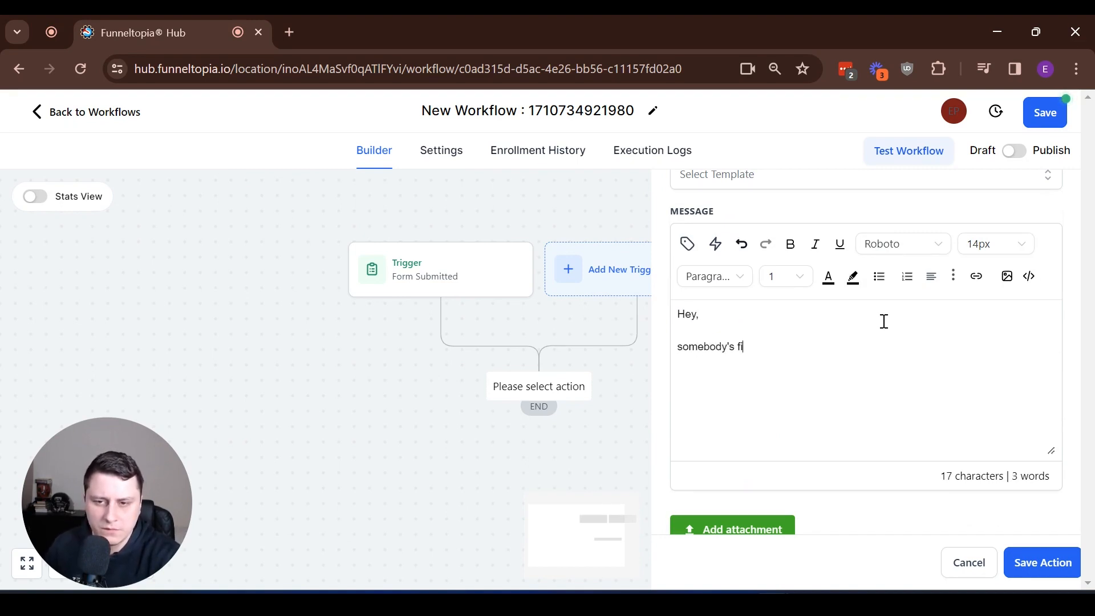
text(lled out the contact form! Make su)
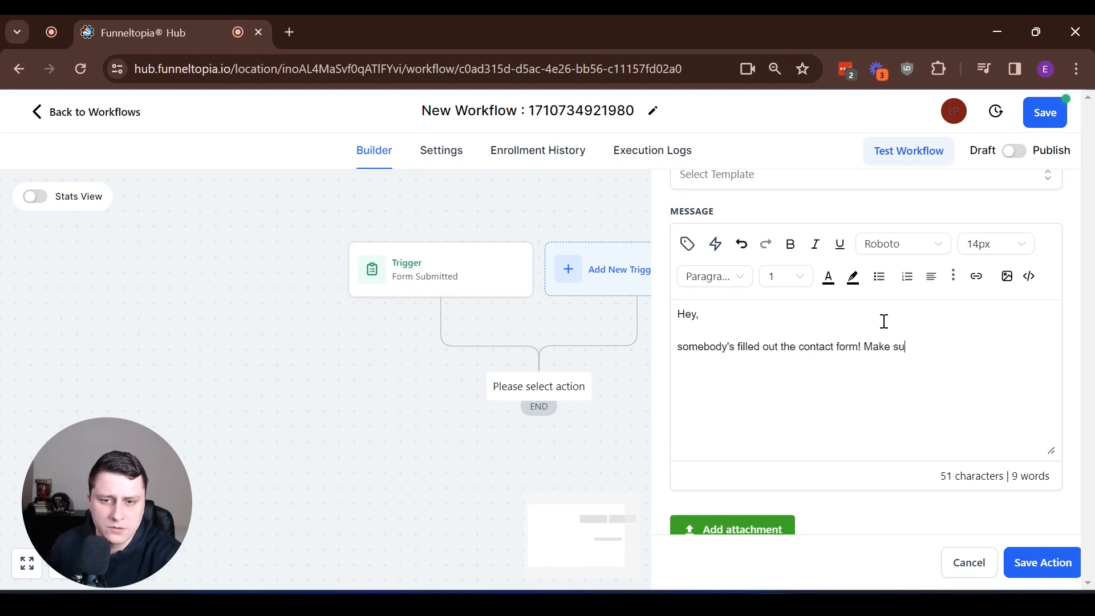
text(re to reach ou)
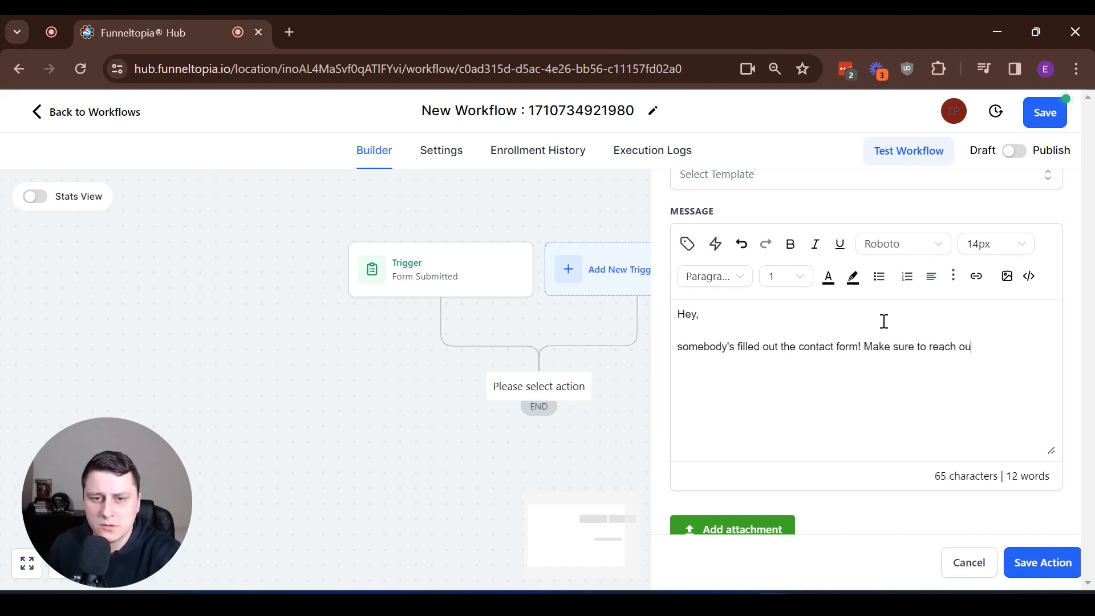
text(them)
text(nd)
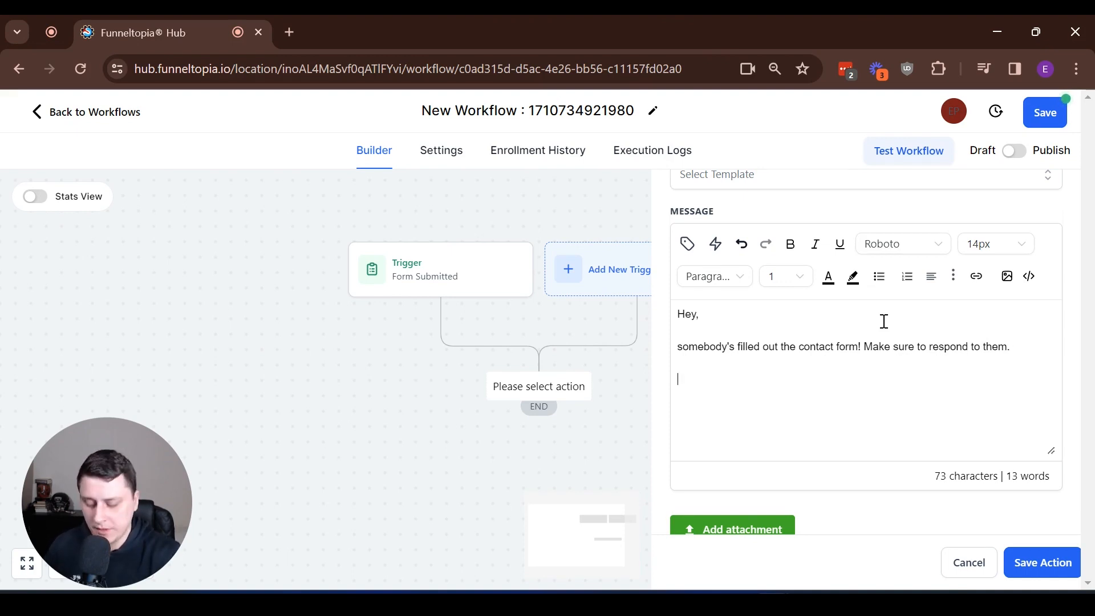
key(Return)
text(Name)
text(E,ao)
text(mail)
text(:)
key(Return)
text(Messag)
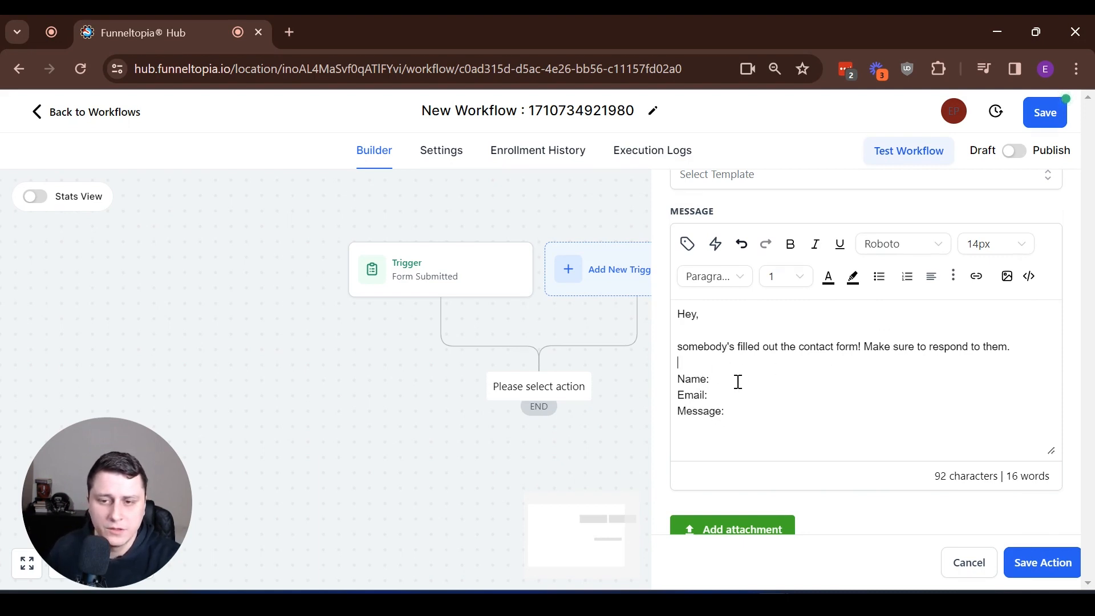
click(737, 410)
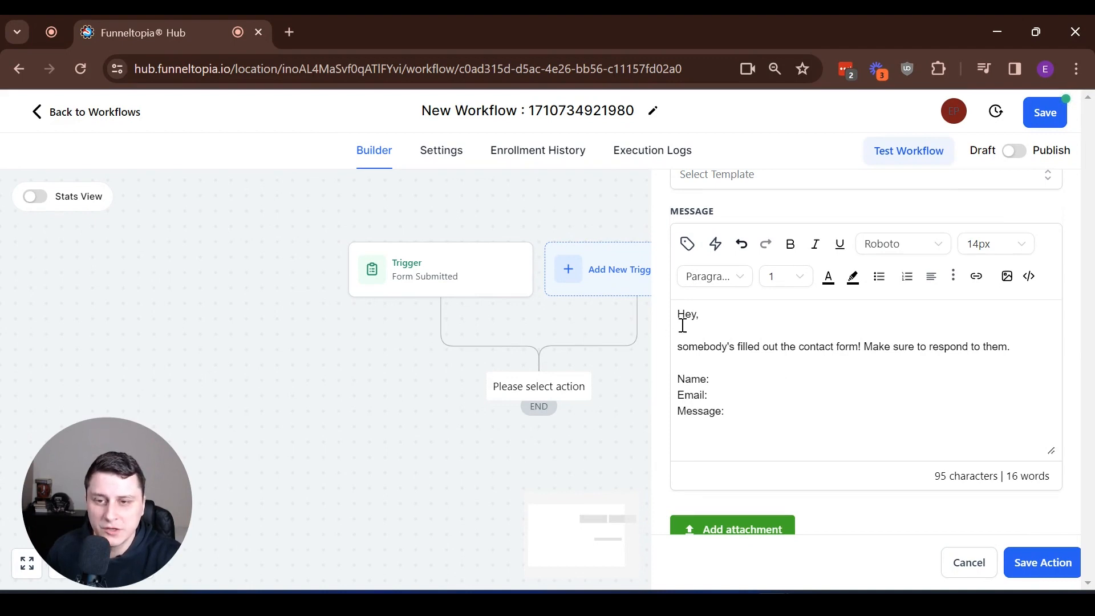
scroll(745, 399, up, 1)
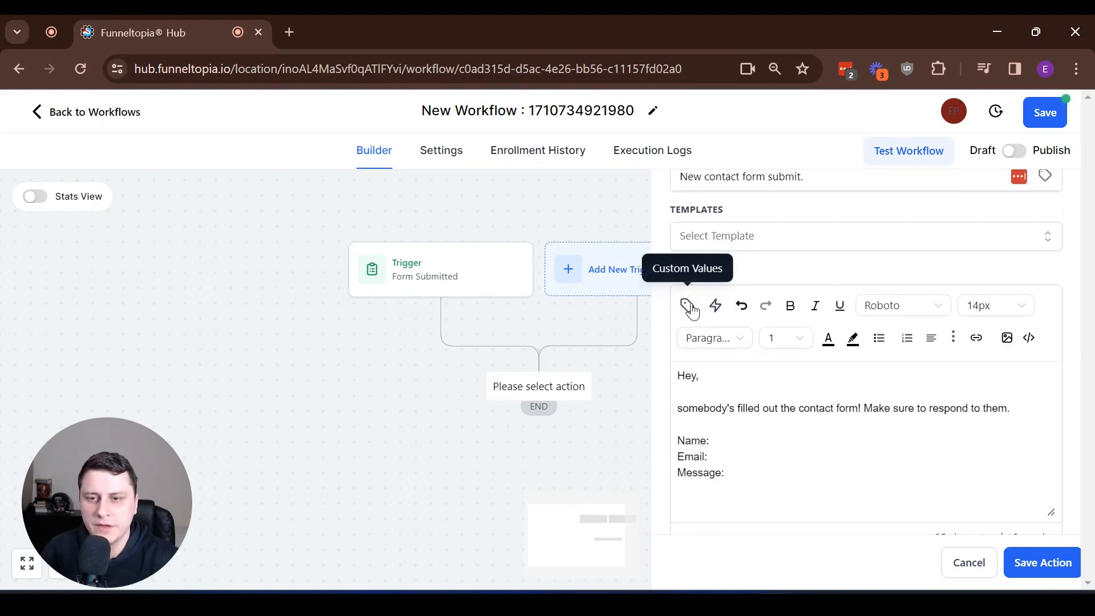
- Insert the contact's First Name and Email merge fields after the Name: and Email: labels
click(690, 305)
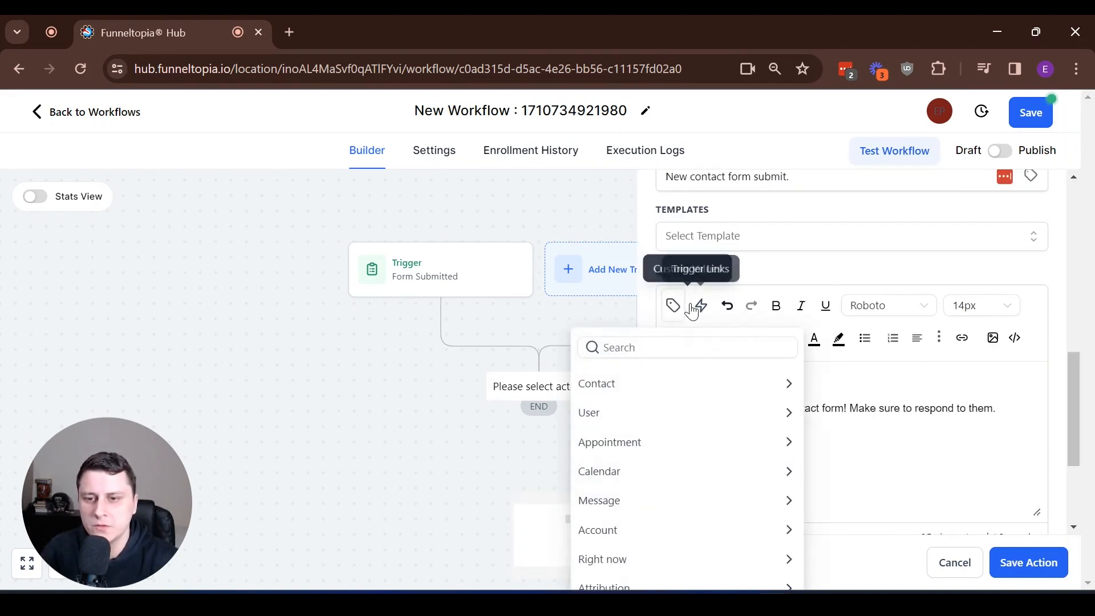
click(657, 389)
click(633, 443)
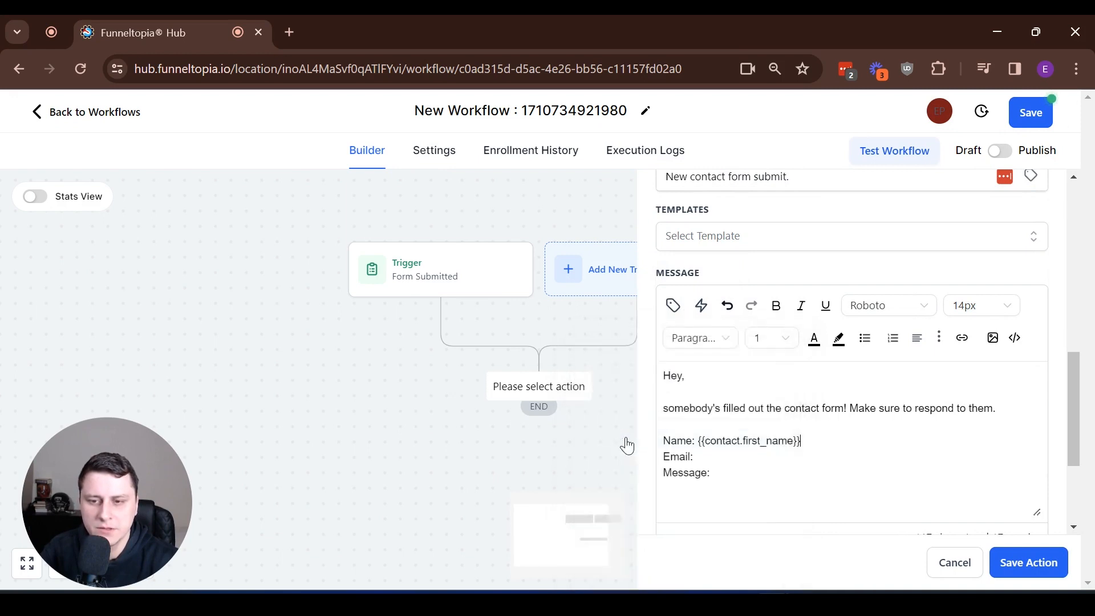
drag(829, 445, 709, 443)
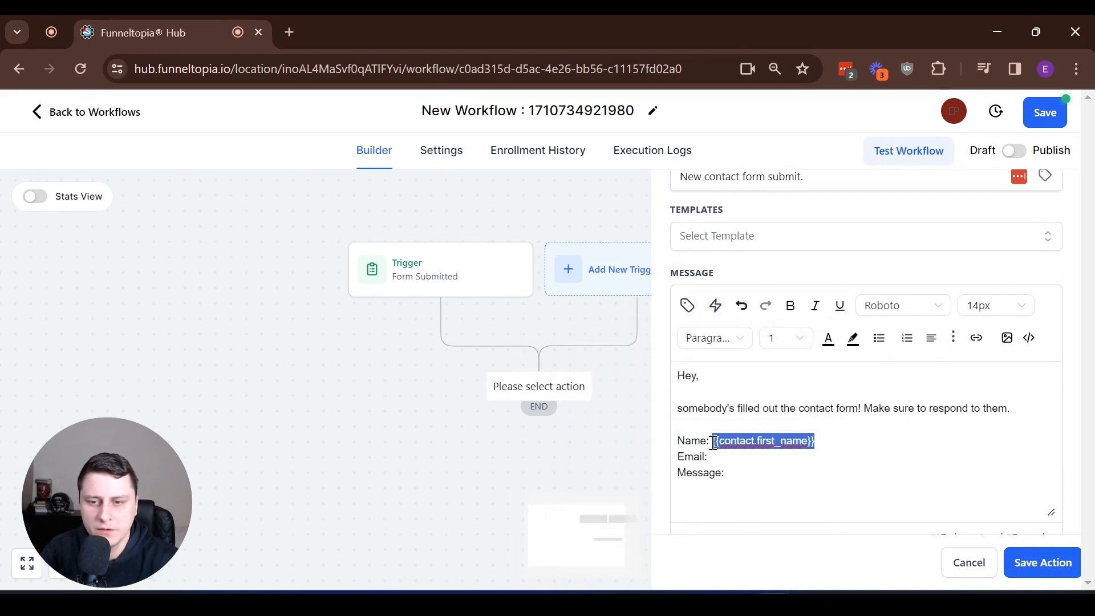
click(721, 456)
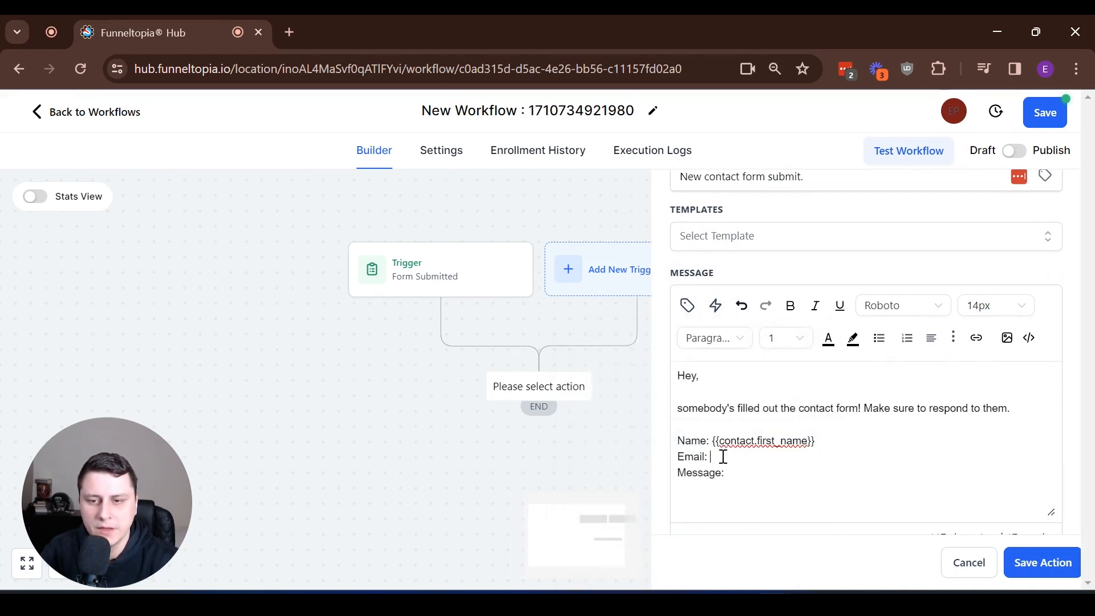
click(691, 304)
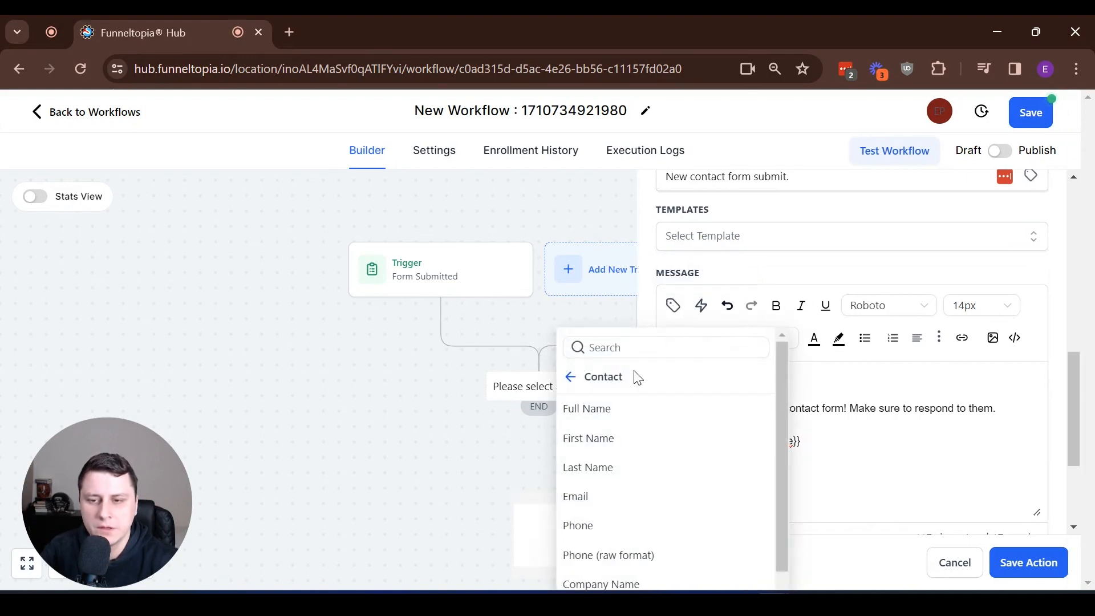
click(646, 484)
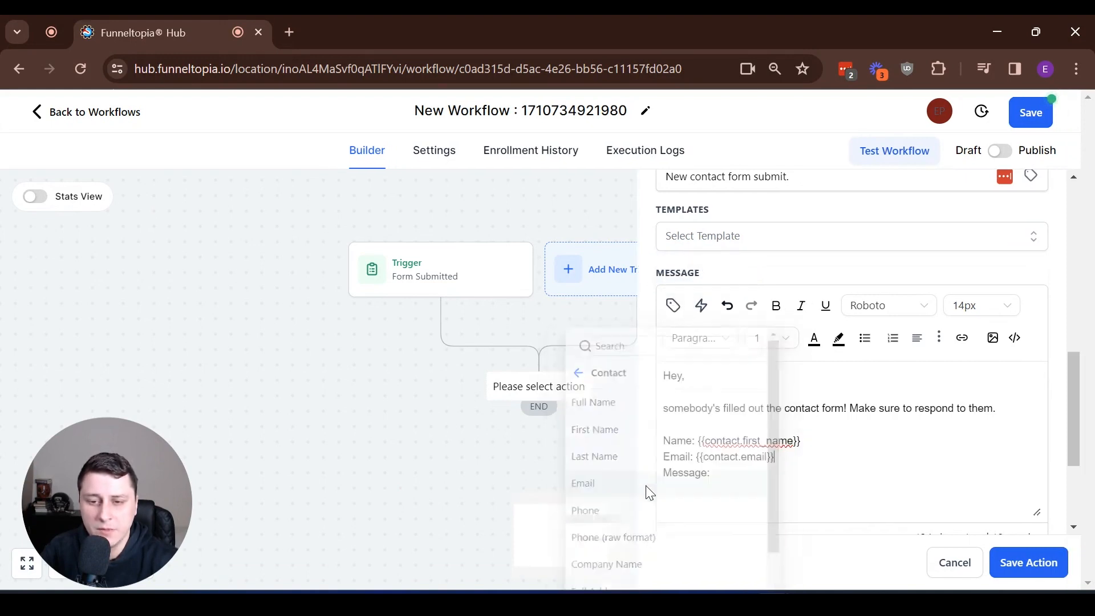
- Insert the Contact Us Email custom value after Message:, found by searching 'contact'
click(774, 469)
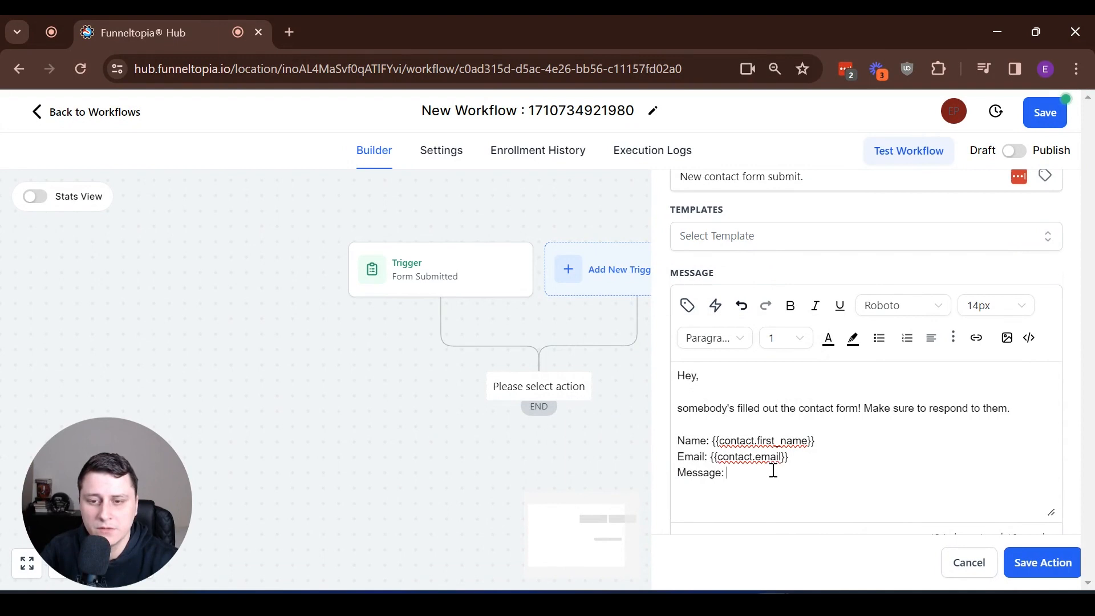
click(689, 305)
scroll(678, 419, down, 3)
scroll(491, 399, down, 3)
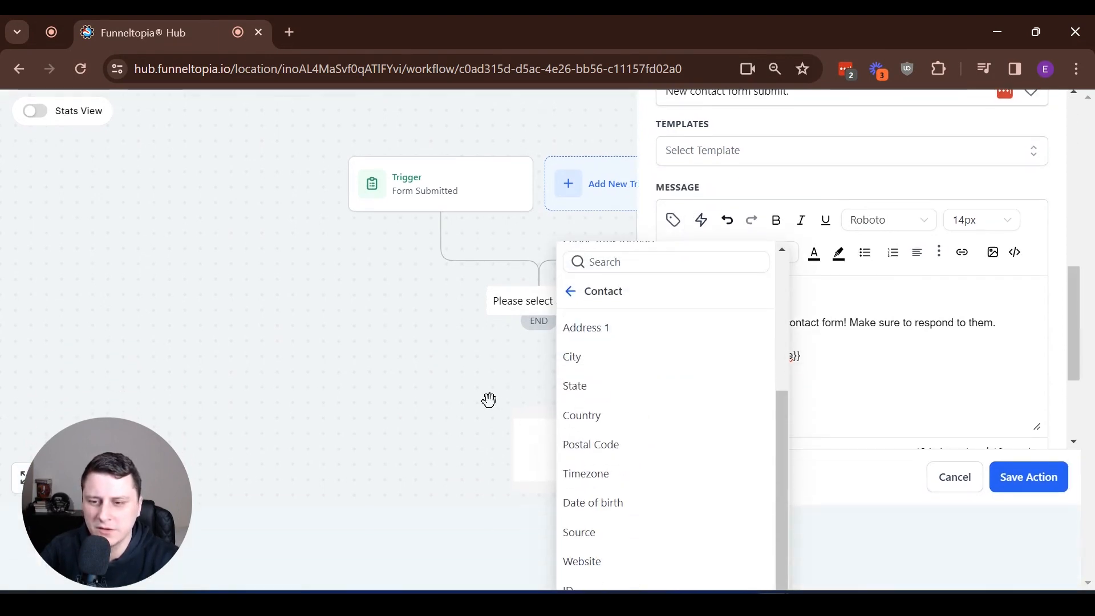
scroll(470, 397, down, 1)
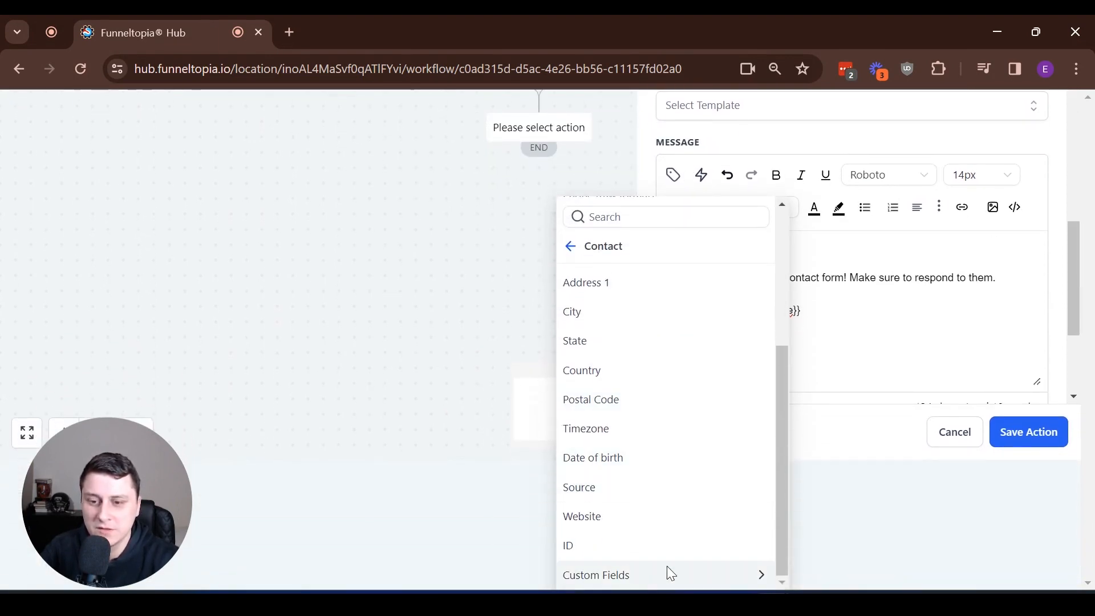
click(614, 577)
click(628, 219)
text(contact)
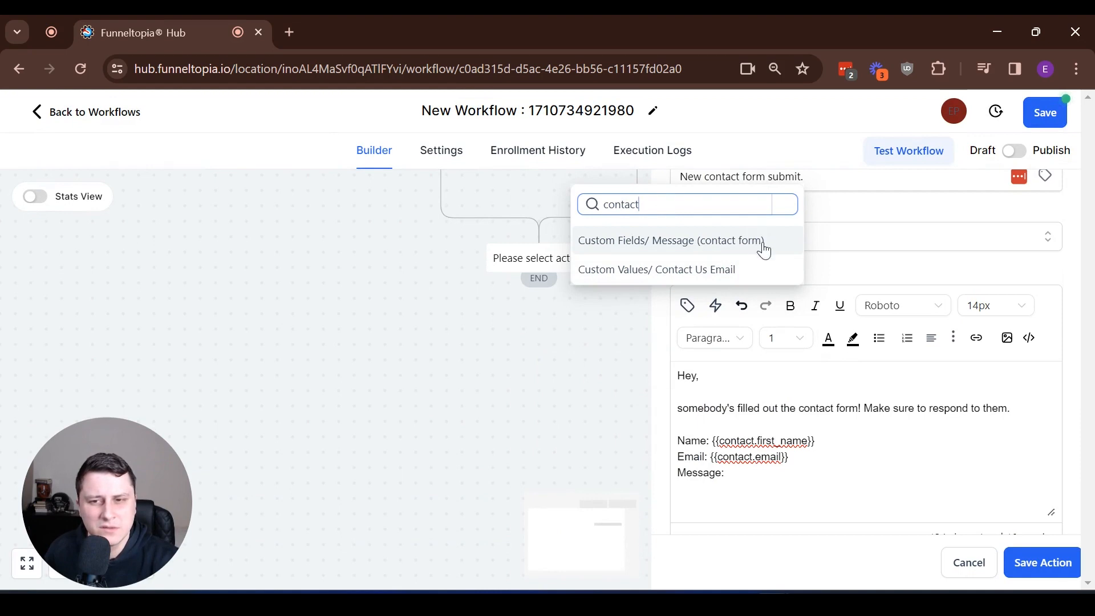
click(763, 269)
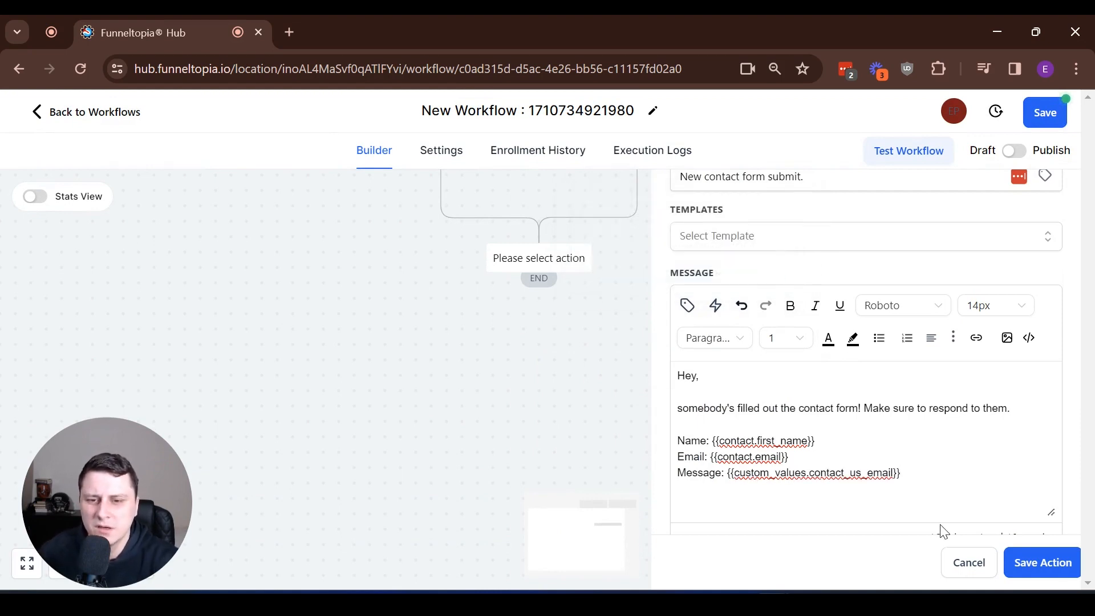
- Save the Internal Notification action
scroll(764, 466, down, 3)
scroll(789, 450, up, 4)
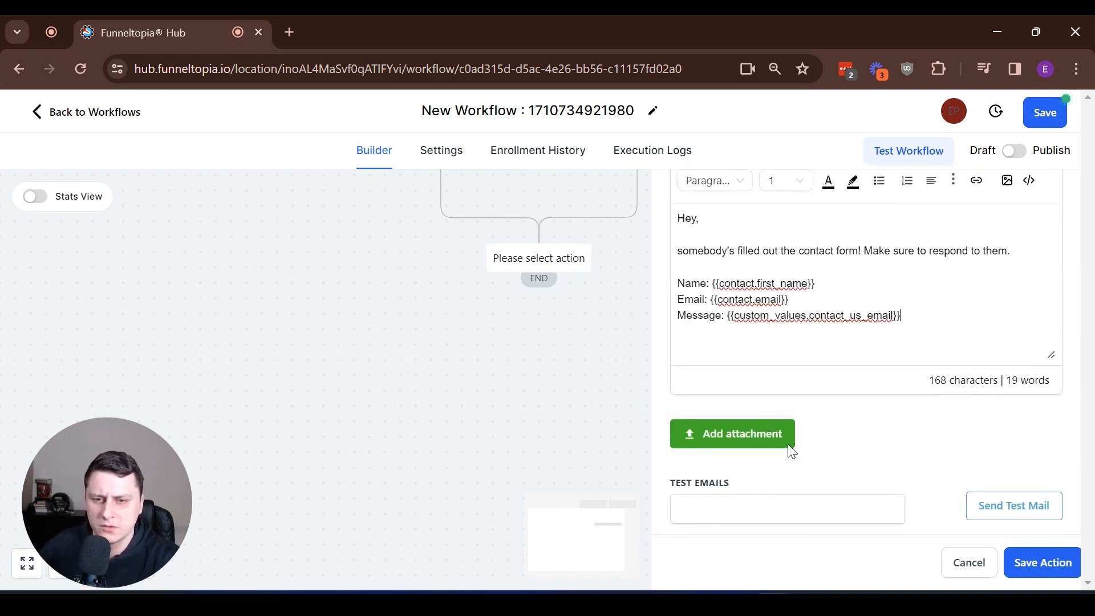
scroll(793, 465, down, 3)
scroll(789, 416, up, 8)
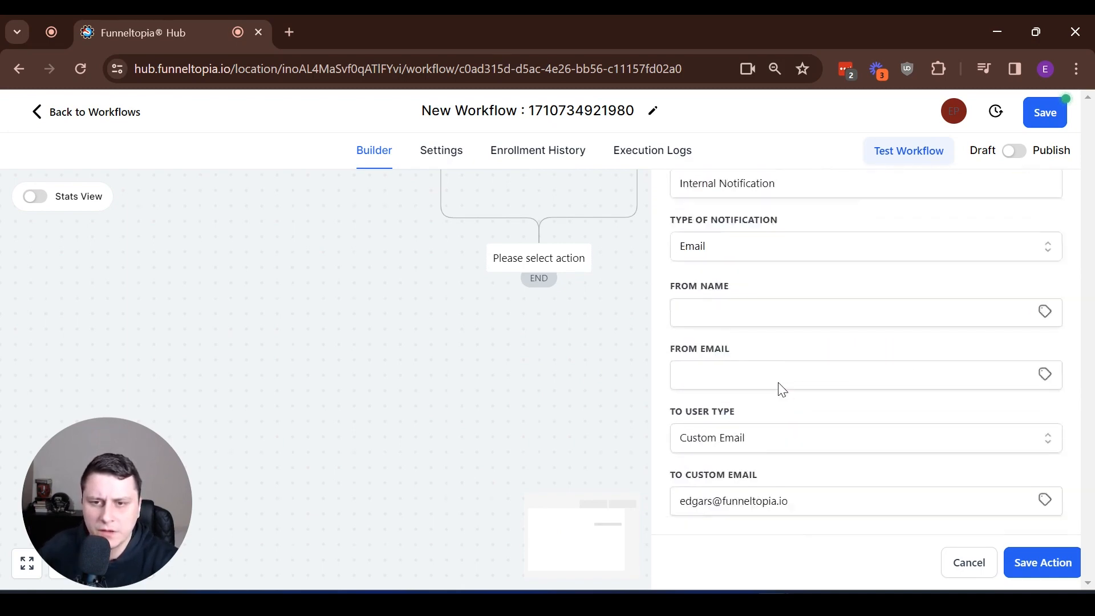
scroll(784, 390, down, 8)
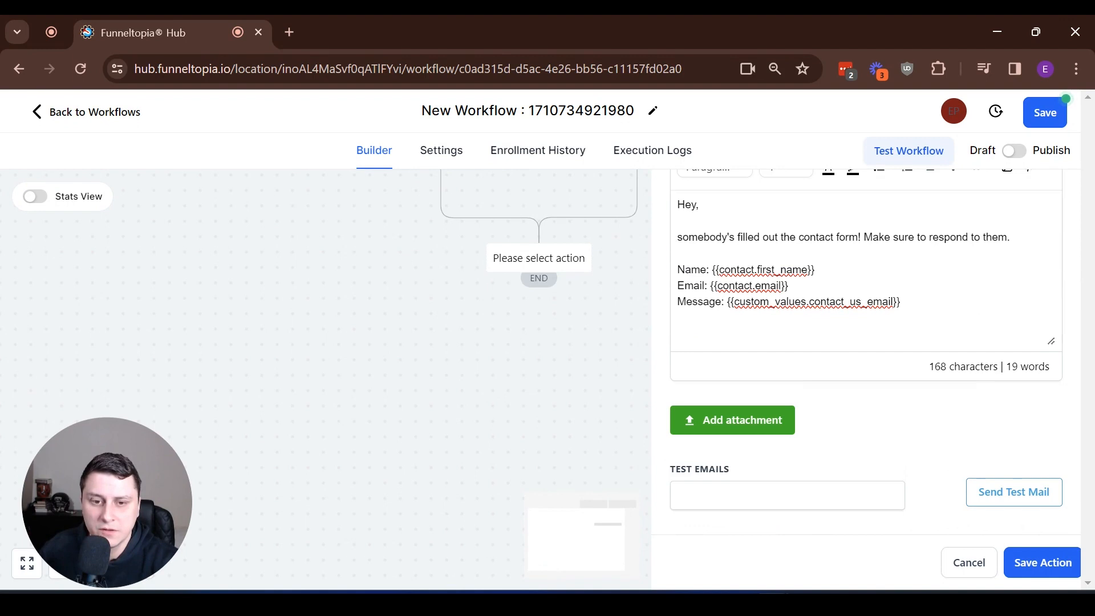
click(1041, 562)
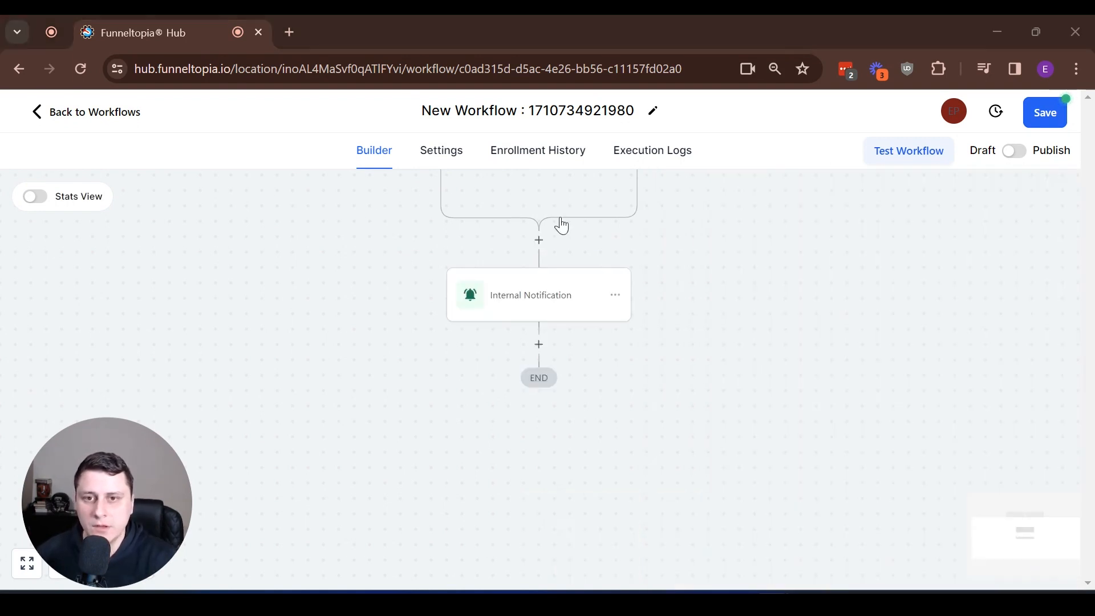
- Switch the workflow to Publish, save it, and return to the Workflows list
click(1015, 151)
click(1051, 116)
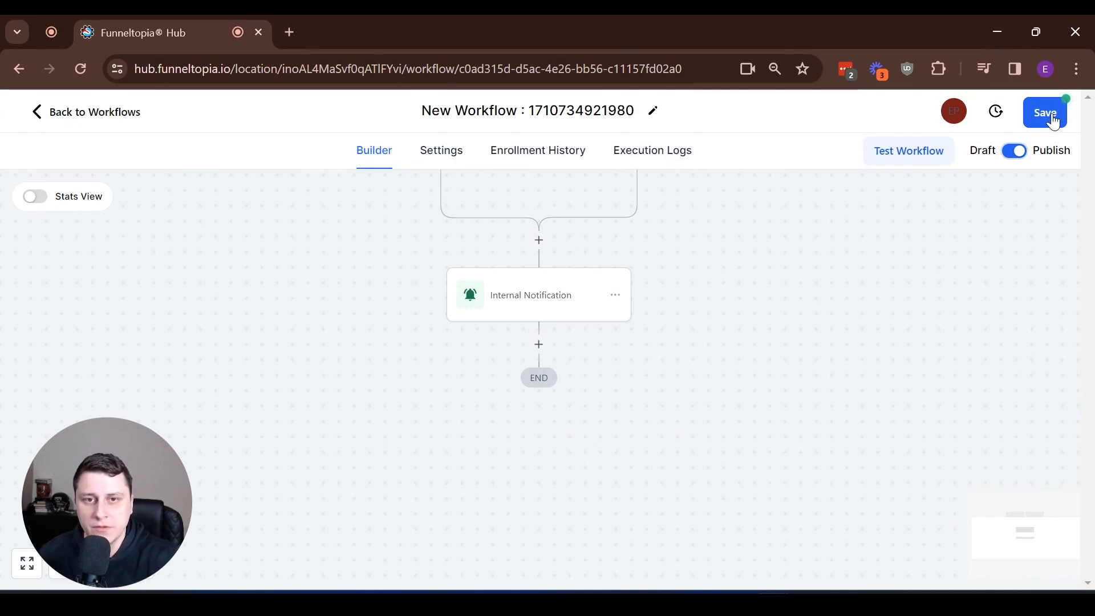
click(38, 117)
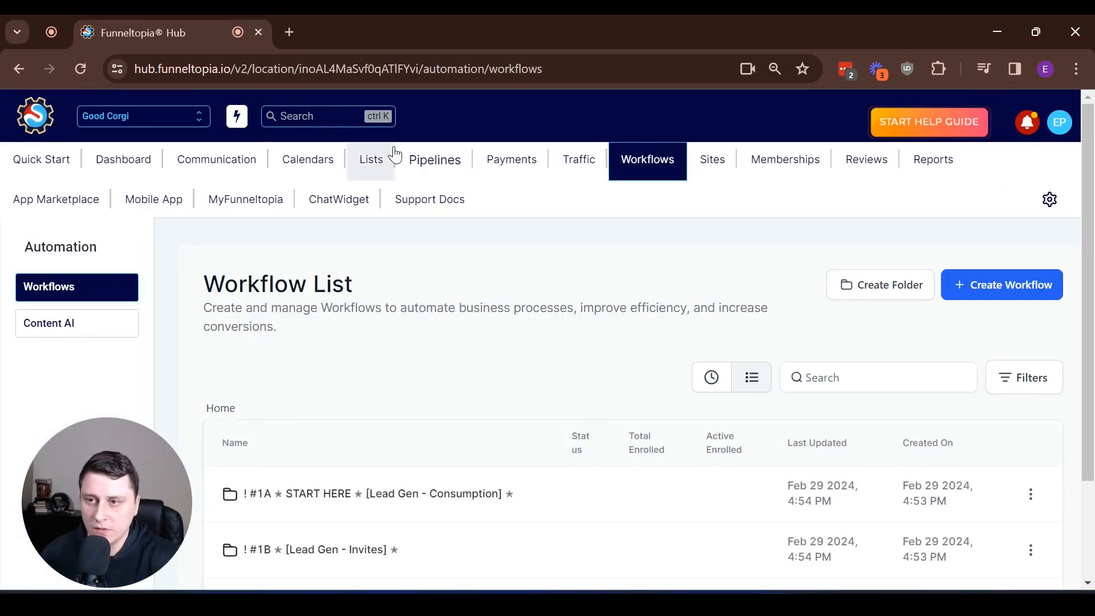
- Open the live Contact us page of the Footer pages funnel in a new tab
click(710, 171)
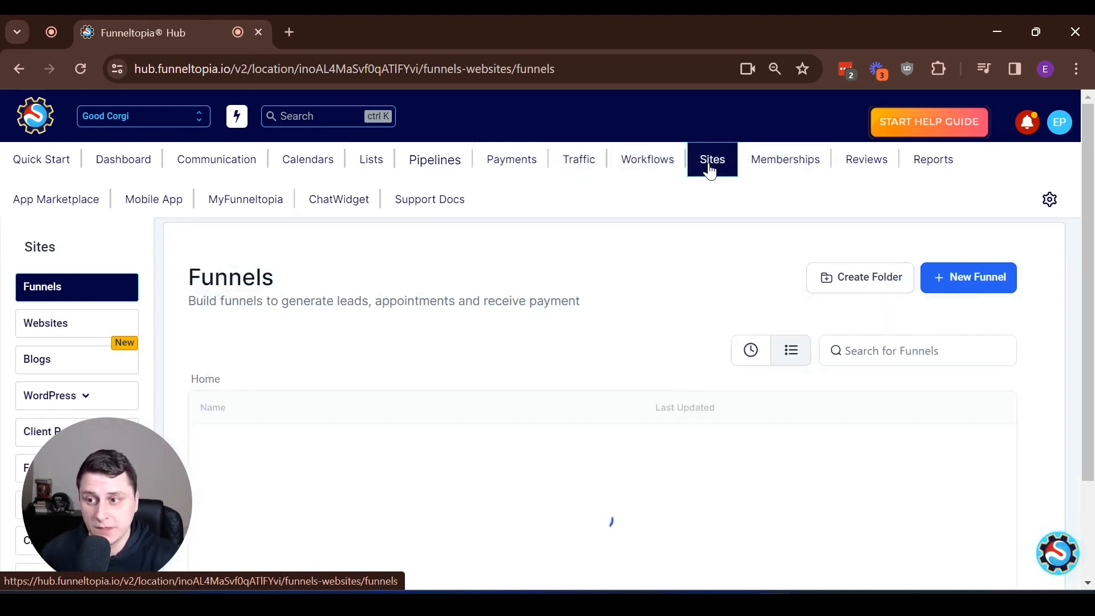
click(245, 459)
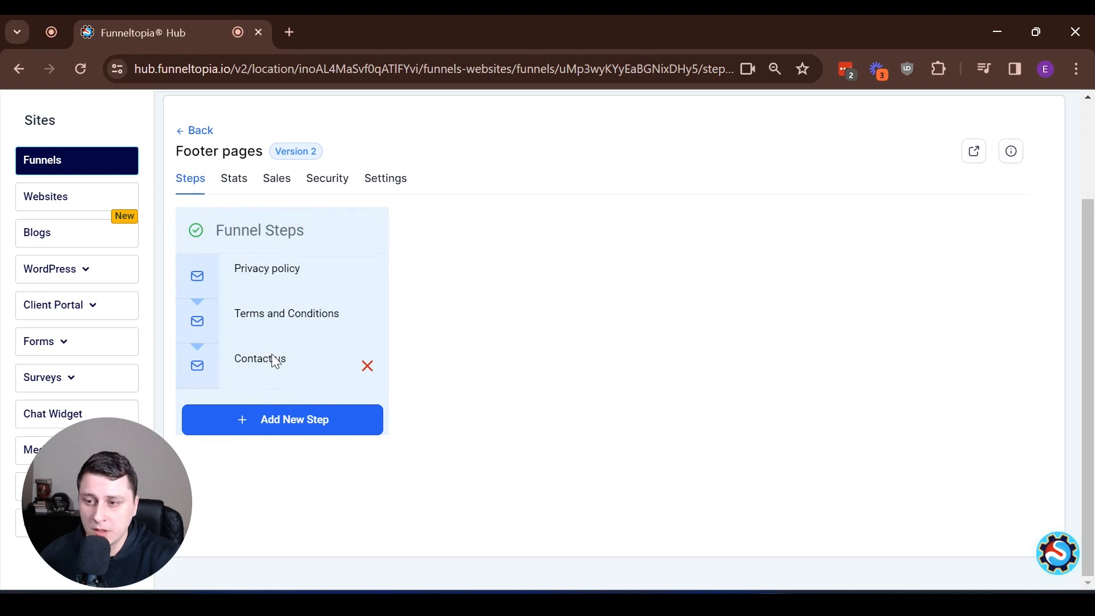
click(271, 360)
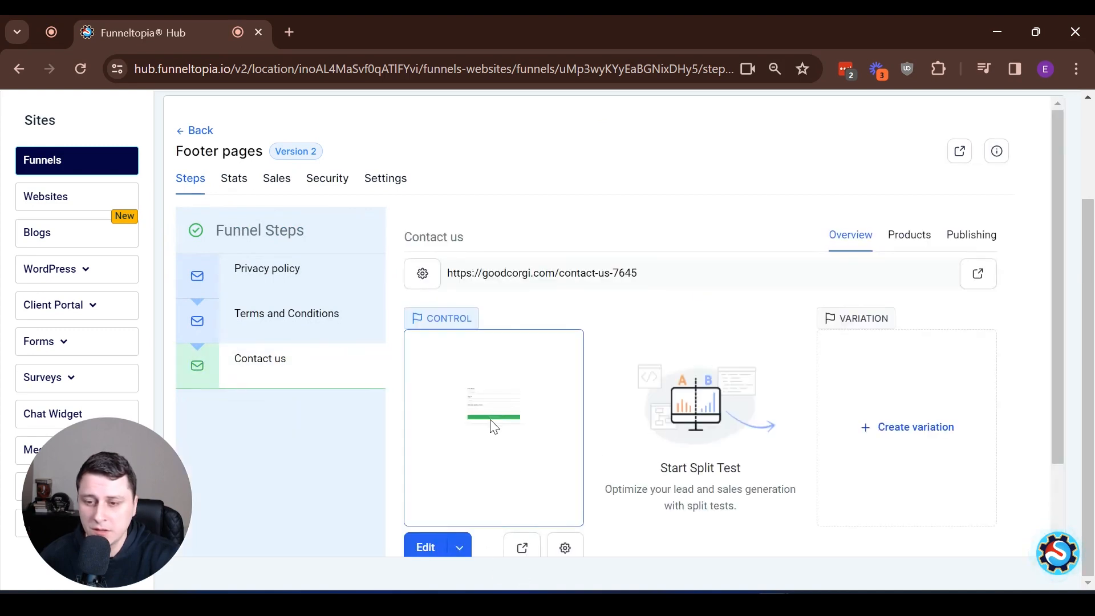
scroll(495, 476, down, 2)
click(525, 446)
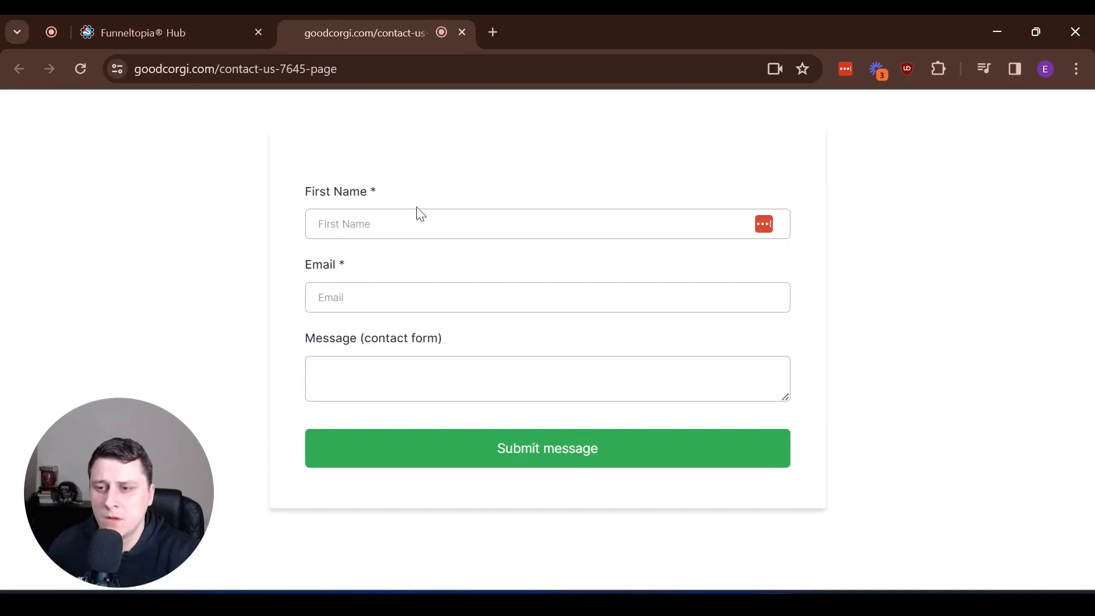
- Autofill First Name and Email from saved suggestions and enter the message 'This is a test message.'
click(398, 233)
text(Edgars)
click(422, 265)
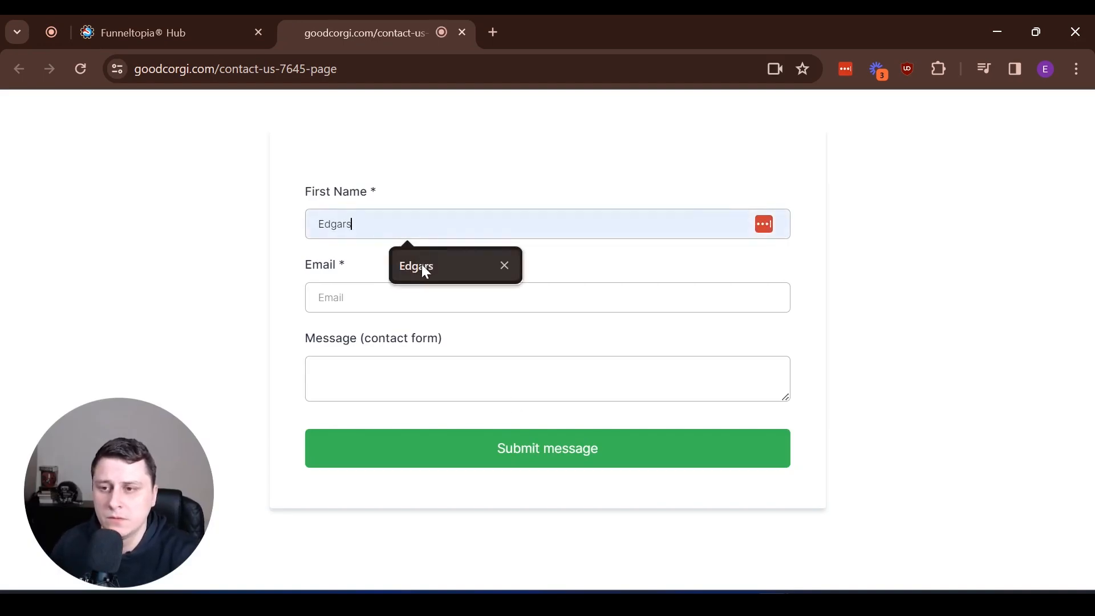
click(382, 303)
text(ed)
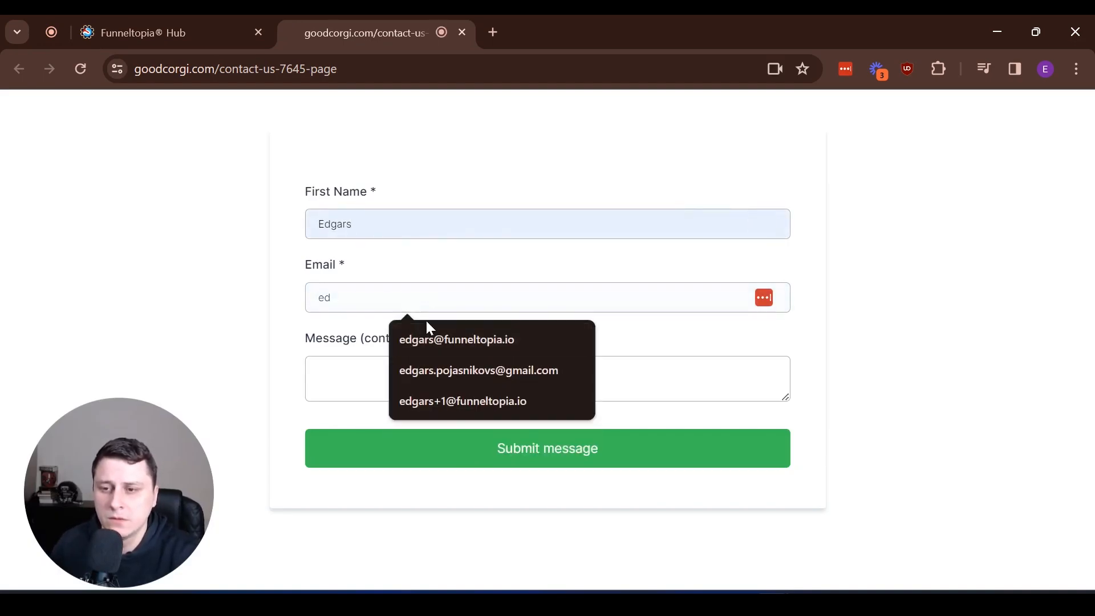
click(427, 340)
click(377, 376)
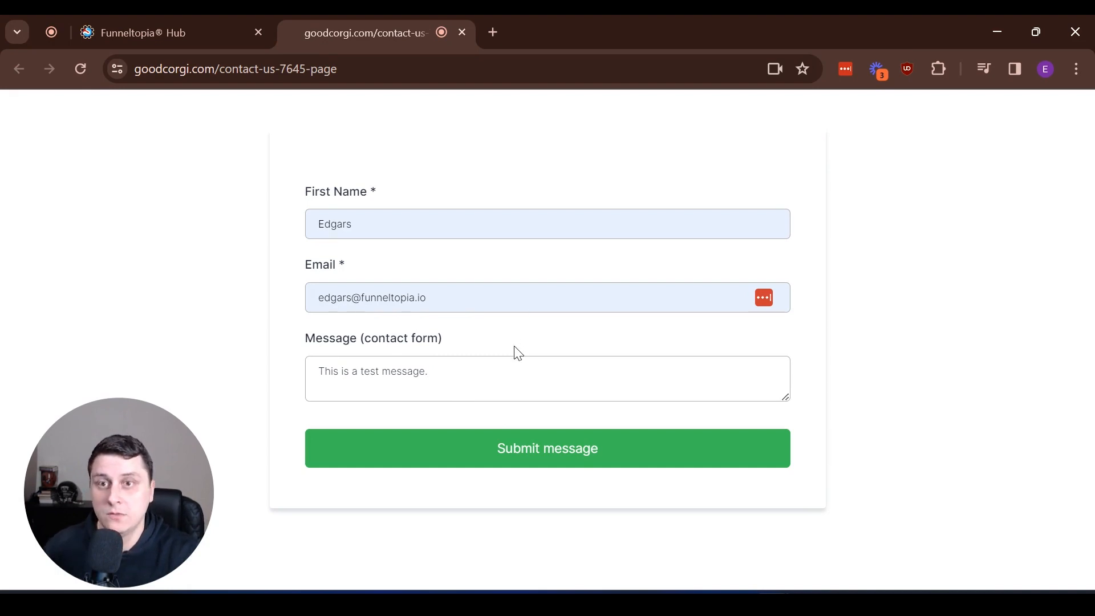
- Submit the contact form and check its thank-you confirmation
click(536, 462)
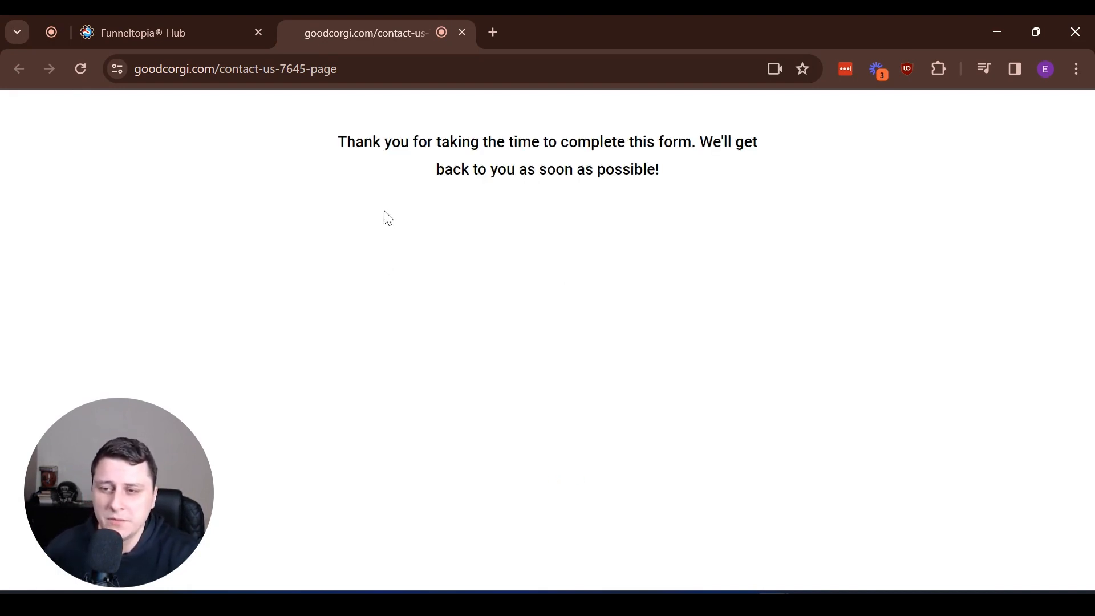
drag(368, 135, 704, 173)
click(640, 234)
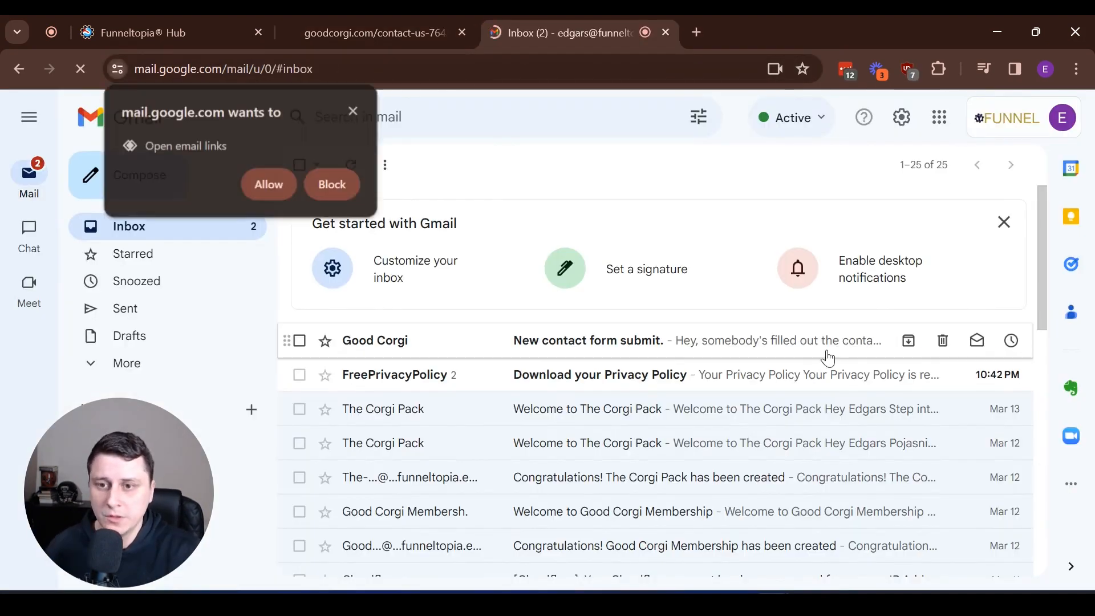
- Open the 'New contact form submit.' email and inspect its Name, Email and empty Message lines
click(353, 111)
click(576, 340)
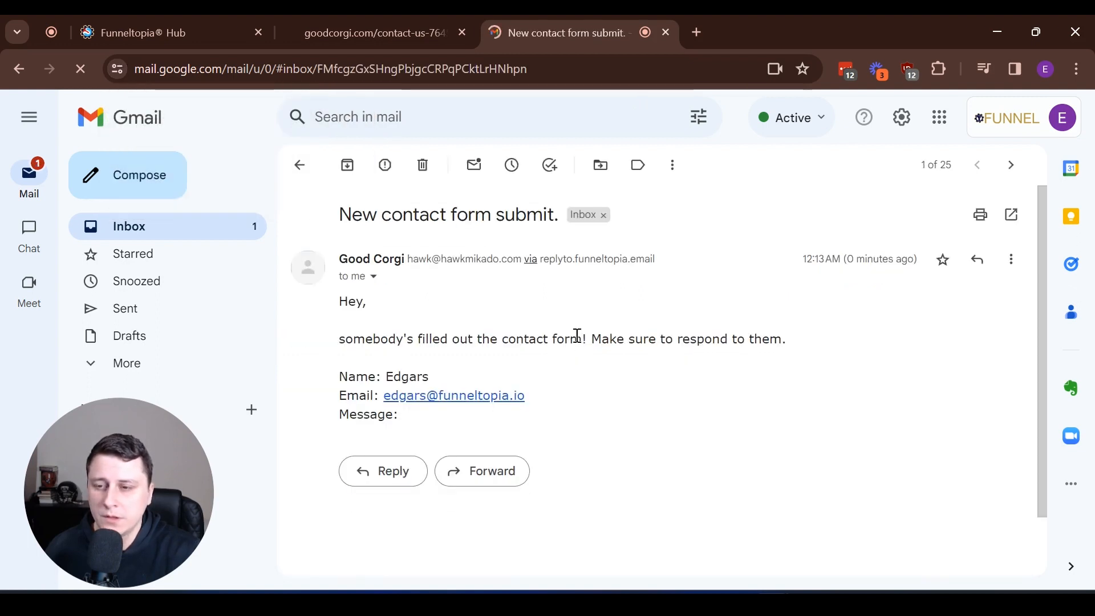
drag(398, 438, 320, 362)
click(454, 425)
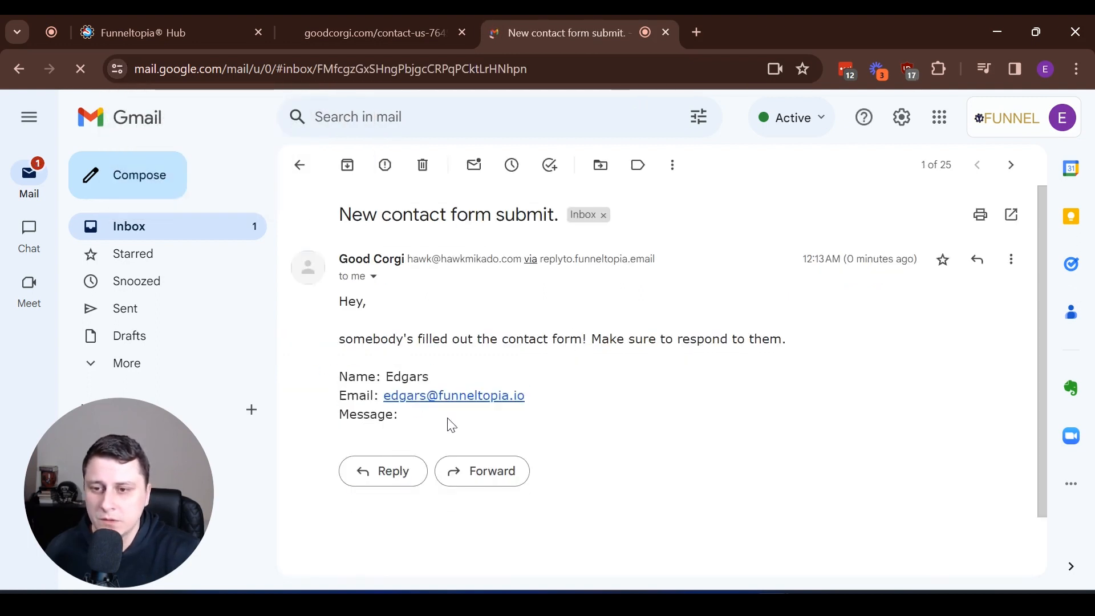
drag(401, 419, 381, 418)
click(410, 419)
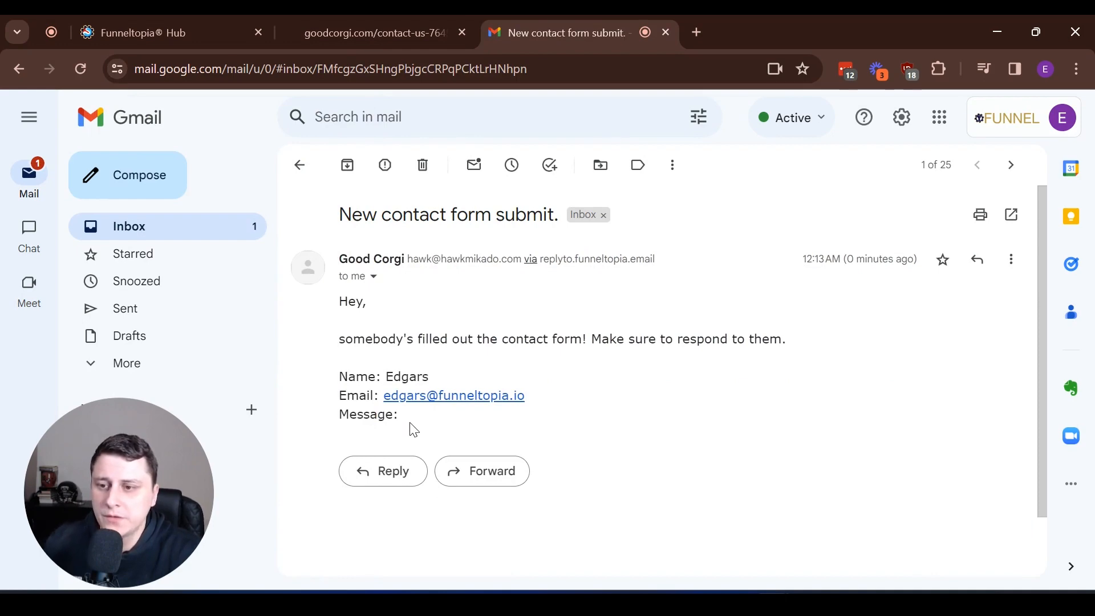
- Return to the Funneltopia Hub workflow builder and open the Workflows list in a new tab
click(171, 33)
scroll(547, 171, up, 3)
middle_click(633, 161)
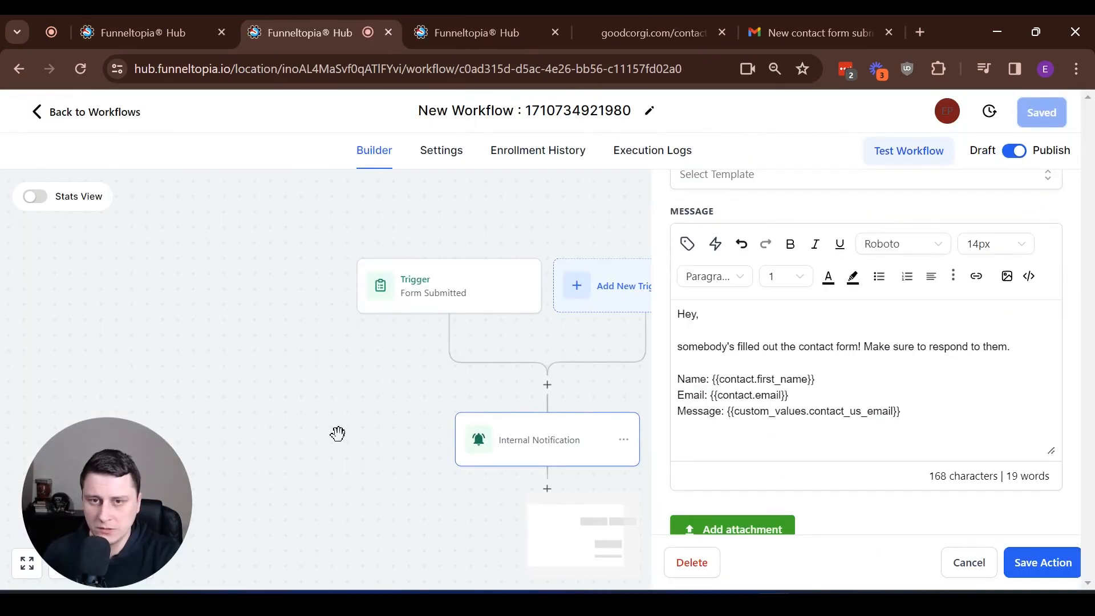
click(361, 395)
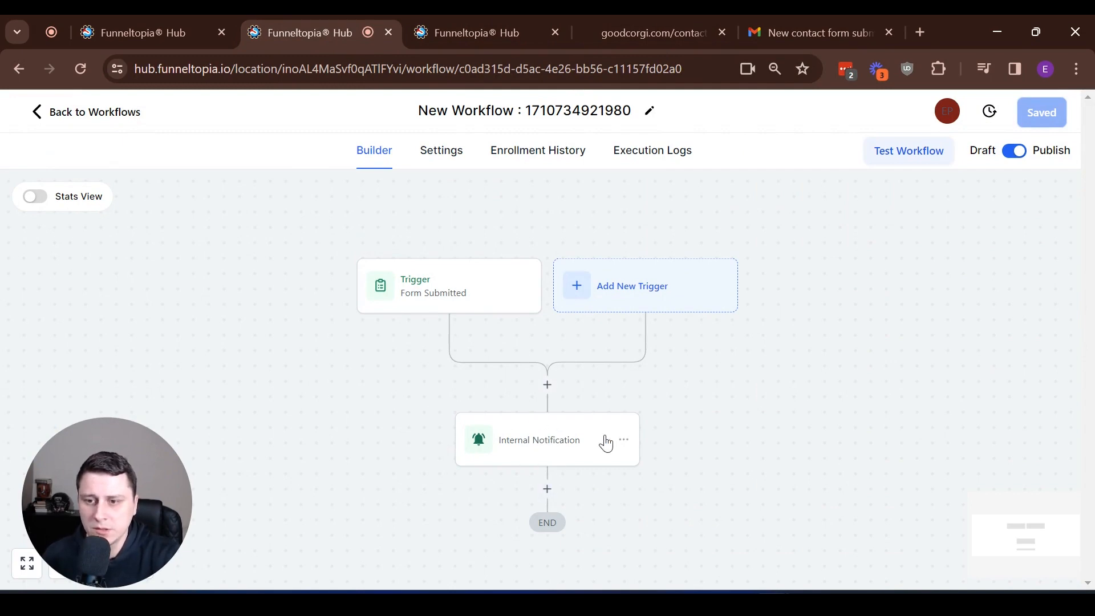
- Delete the wrong placeholder after 'Message:' in the Internal Notification email
click(603, 439)
scroll(776, 413, down, 10)
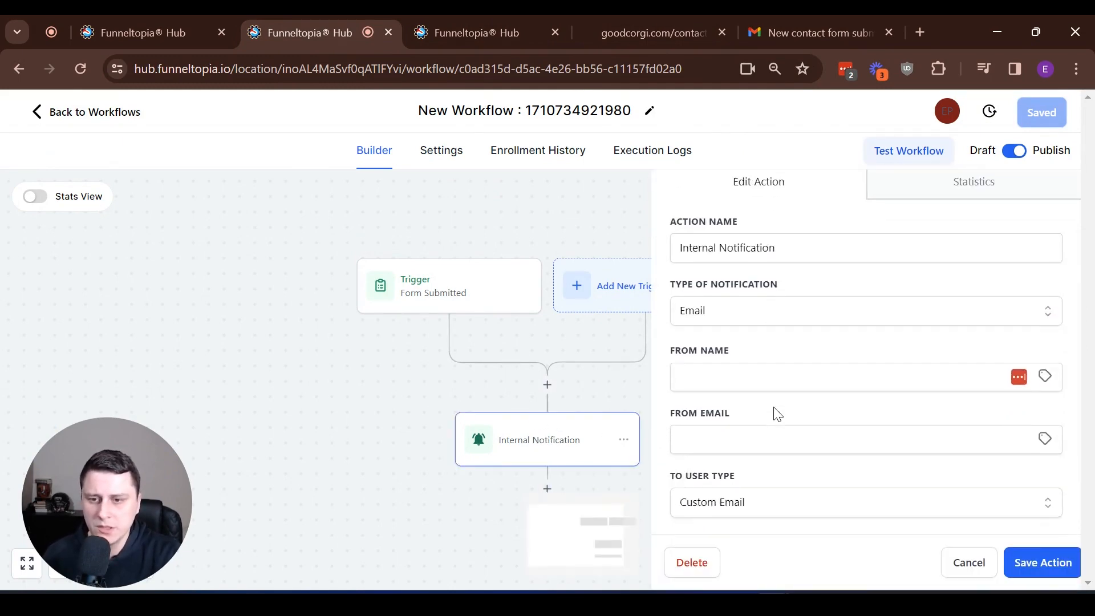
drag(921, 296, 724, 315)
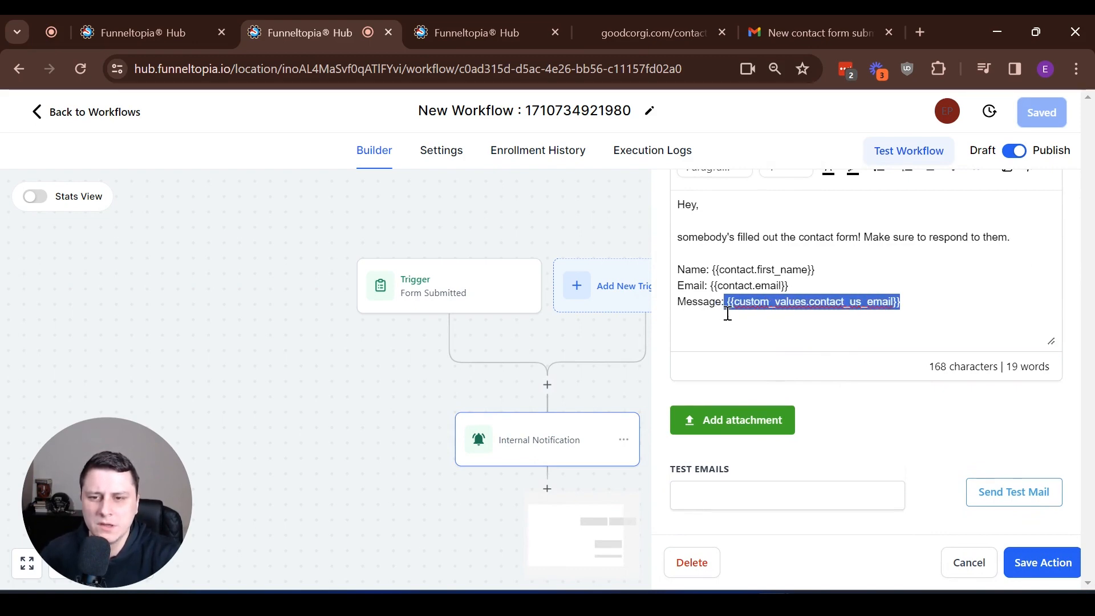
key(BackSpace)
scroll(774, 377, up, 3)
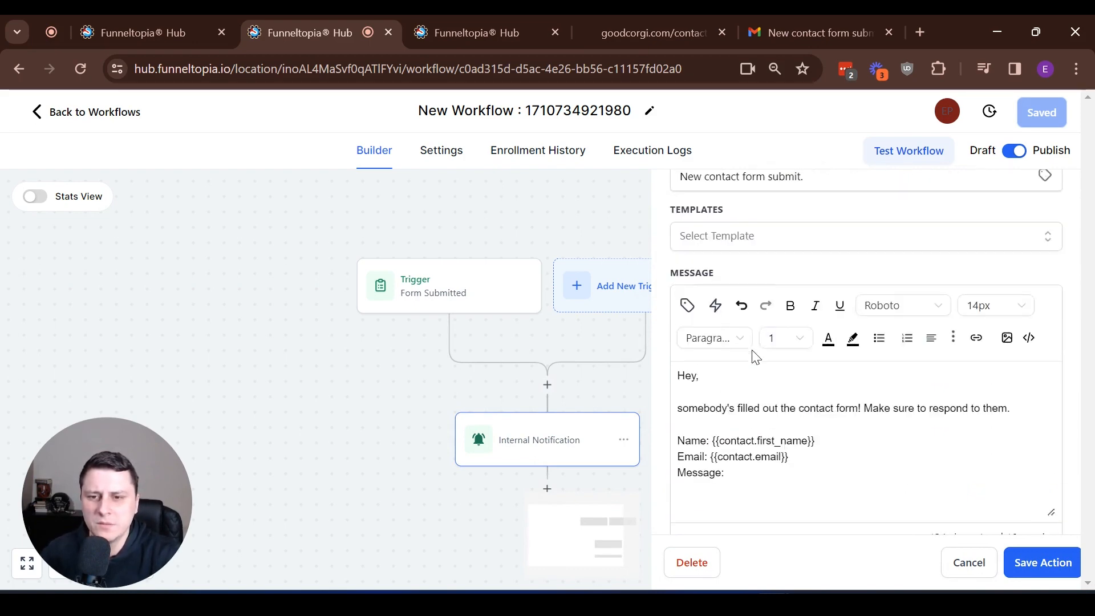
- Browse the Contact merge values and check the form's Message field settings
click(689, 305)
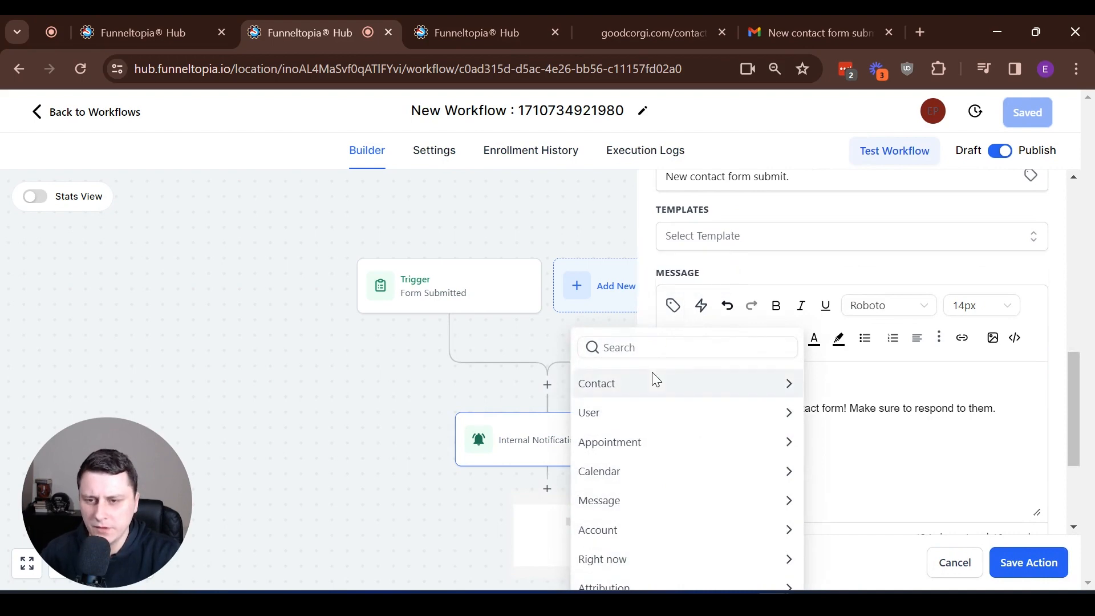
click(632, 382)
scroll(667, 436, down, 6)
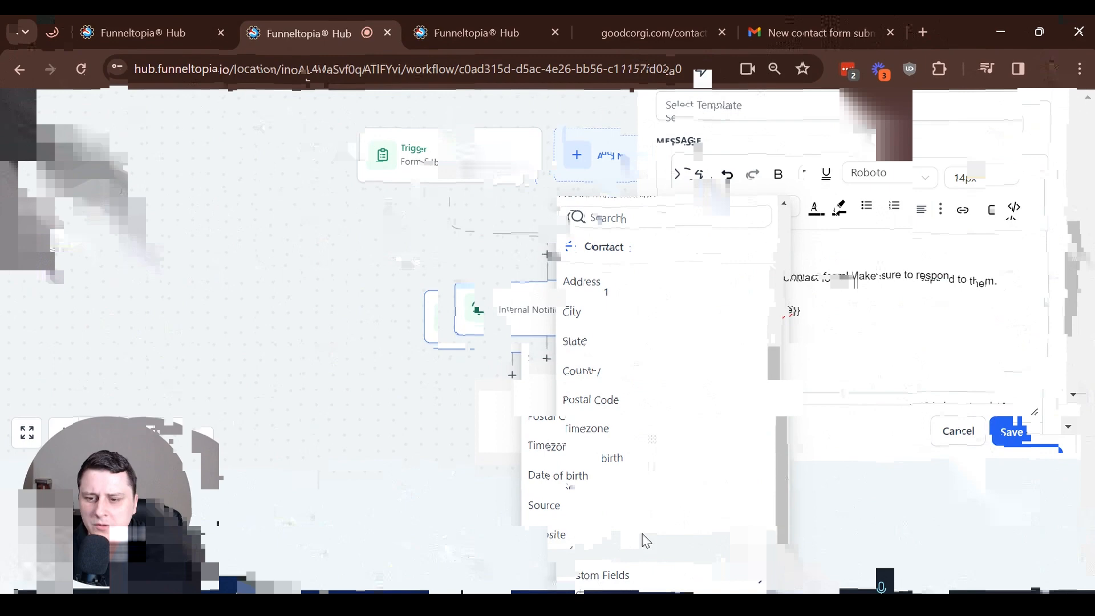
key(ctrl+Tab)
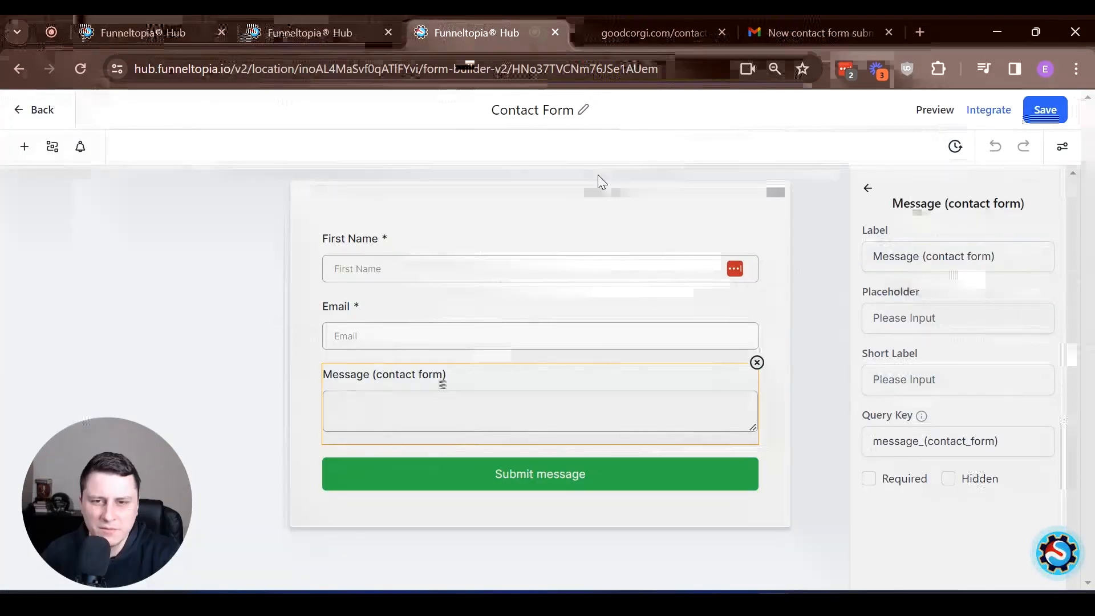
click(362, 22)
scroll(670, 438, down, 6)
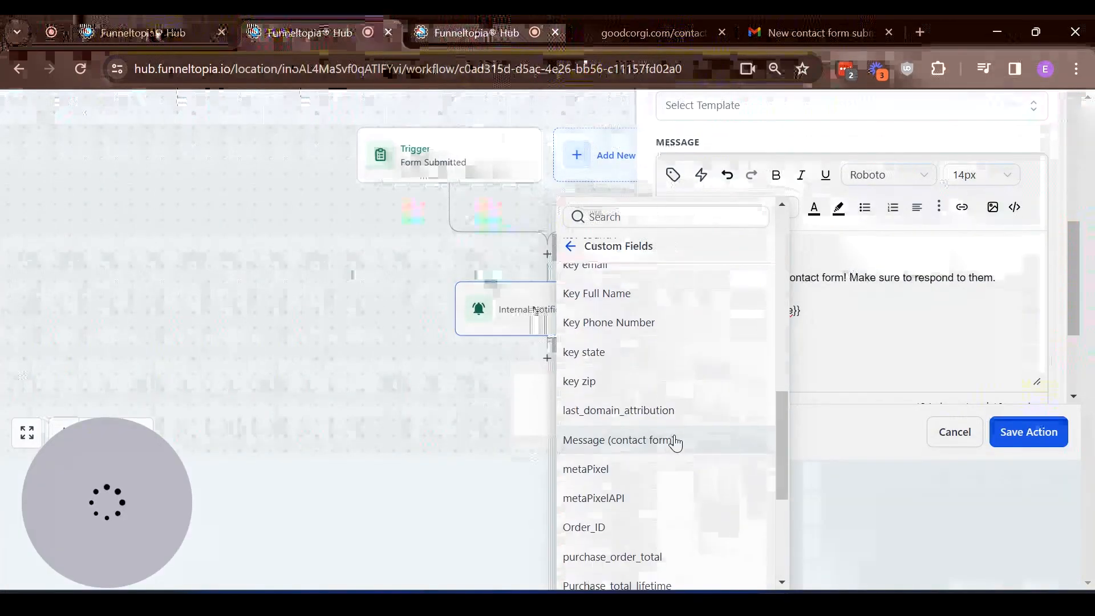
scroll(641, 258, up, 10)
- Insert the Message (contact form) field after 'Message:', then save the action and workflow
click(638, 218)
text(c)
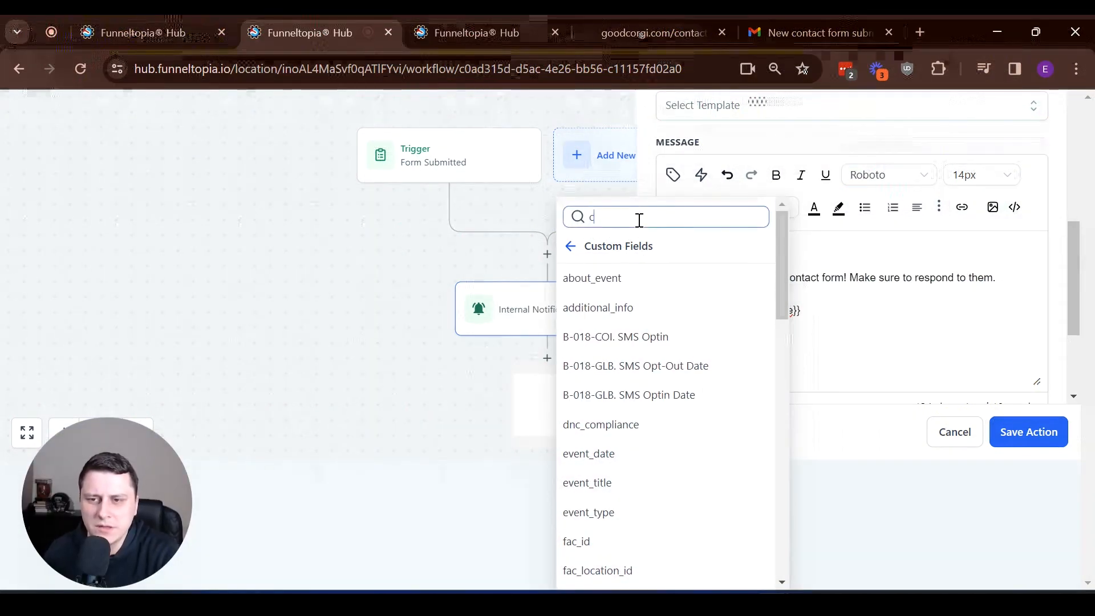
text(ontact)
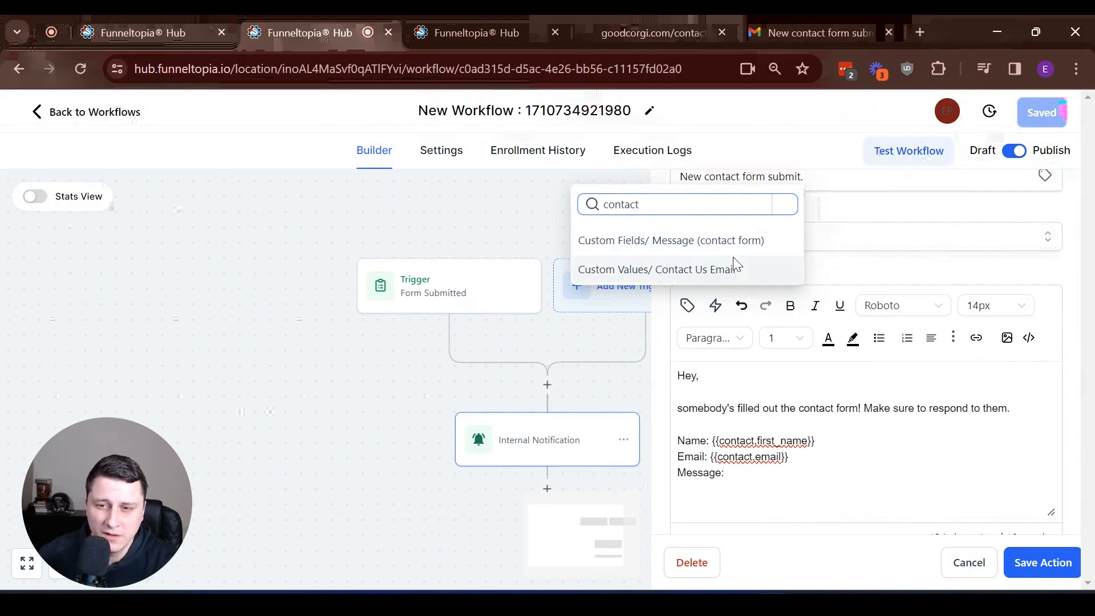
click(701, 247)
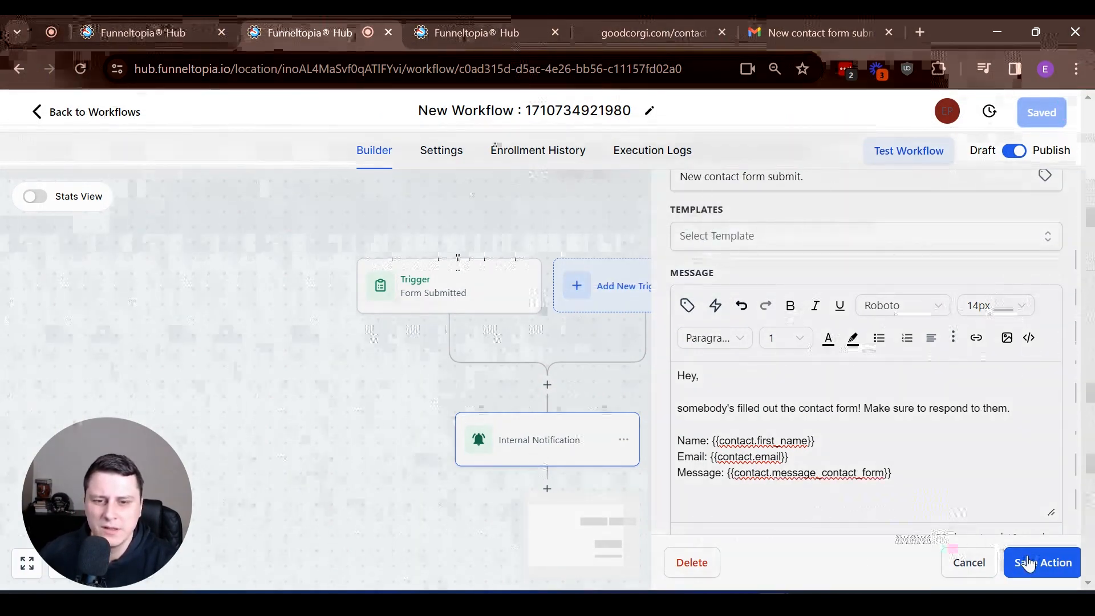
click(1030, 562)
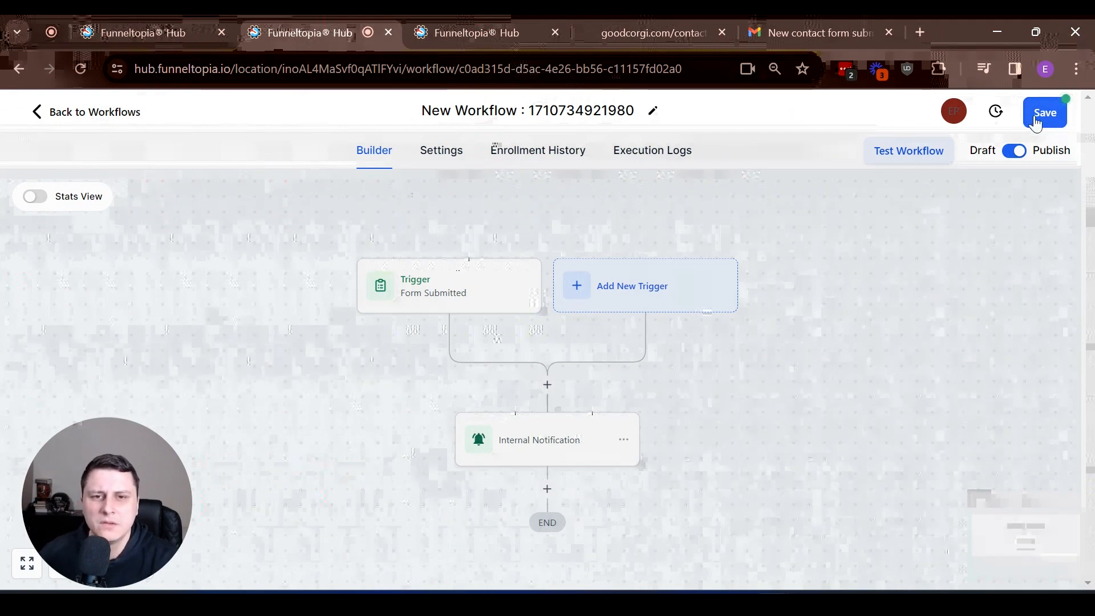
click(1035, 121)
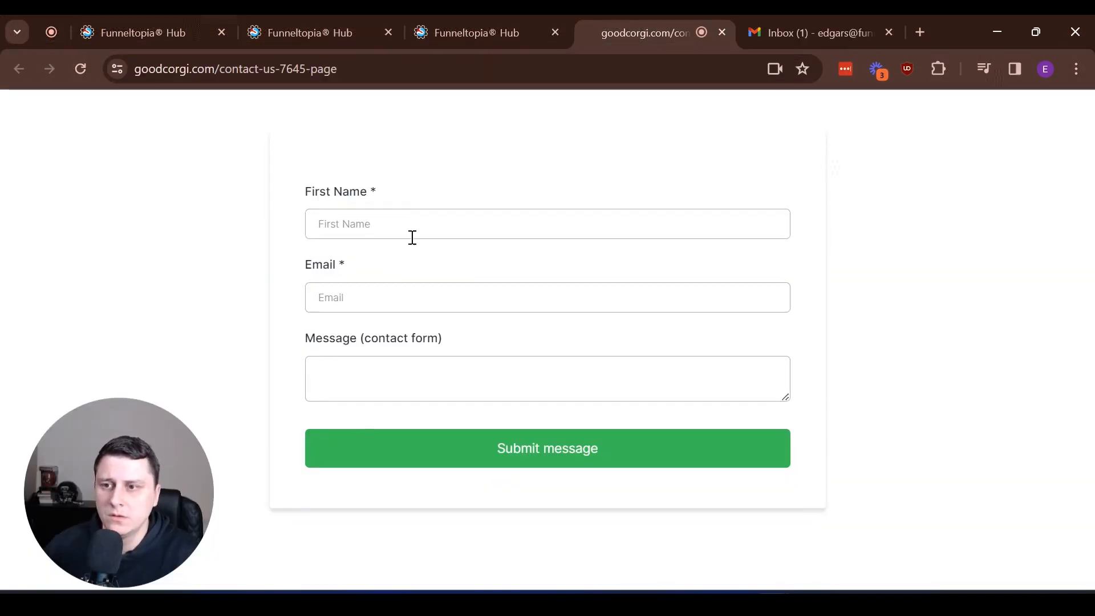
- Autofill first name and email, enter 'ANOTHER TEST MESSAGE!', and submit the contact form
click(398, 220)
click(433, 266)
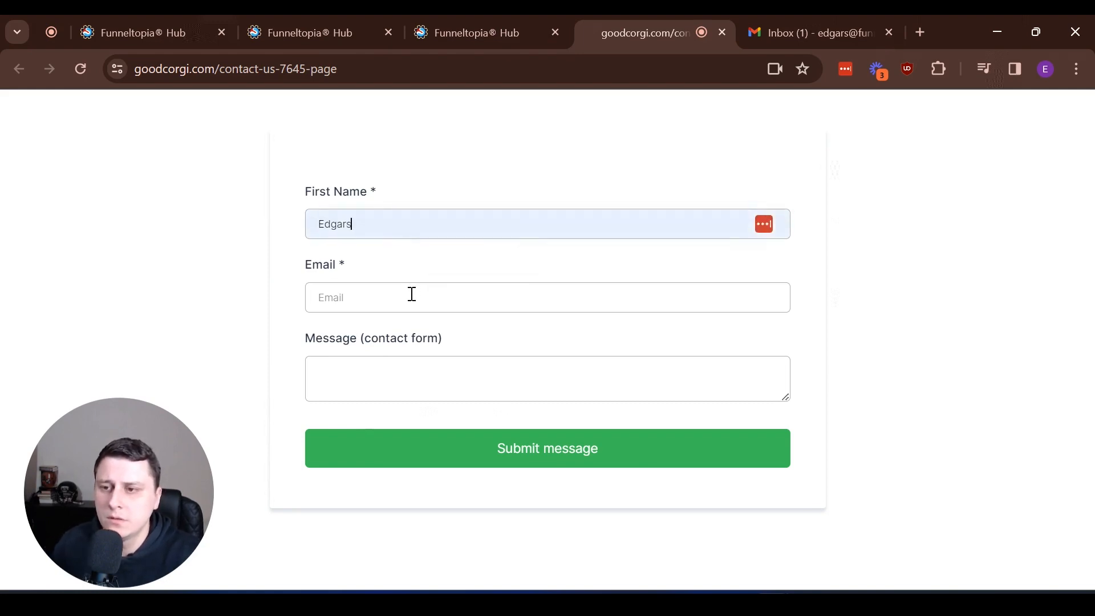
click(404, 297)
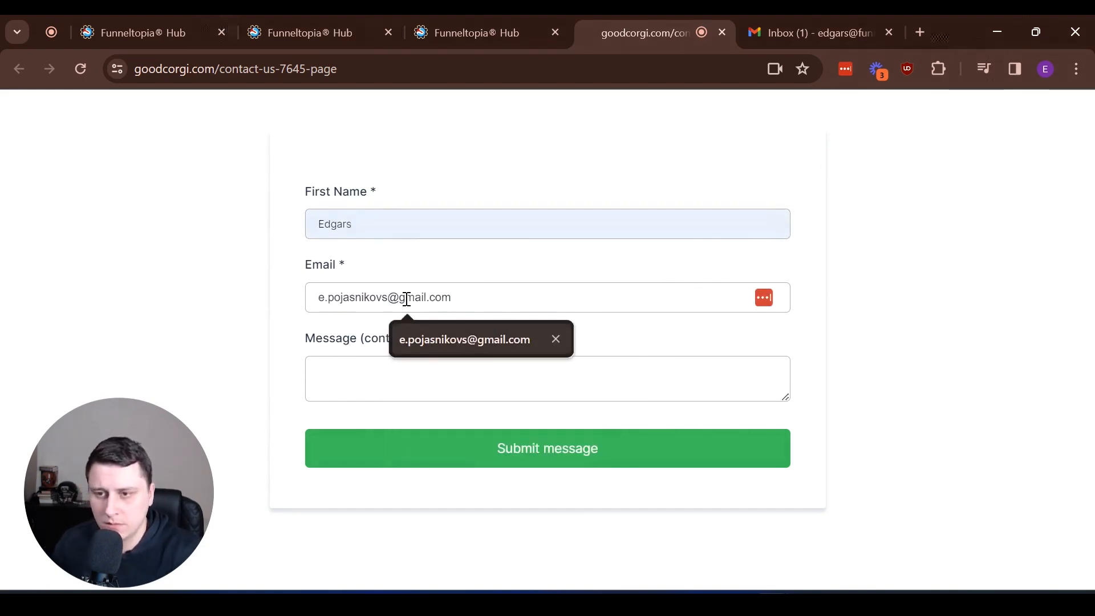
key(Down)
key(Return)
key(Tab)
text(AN)
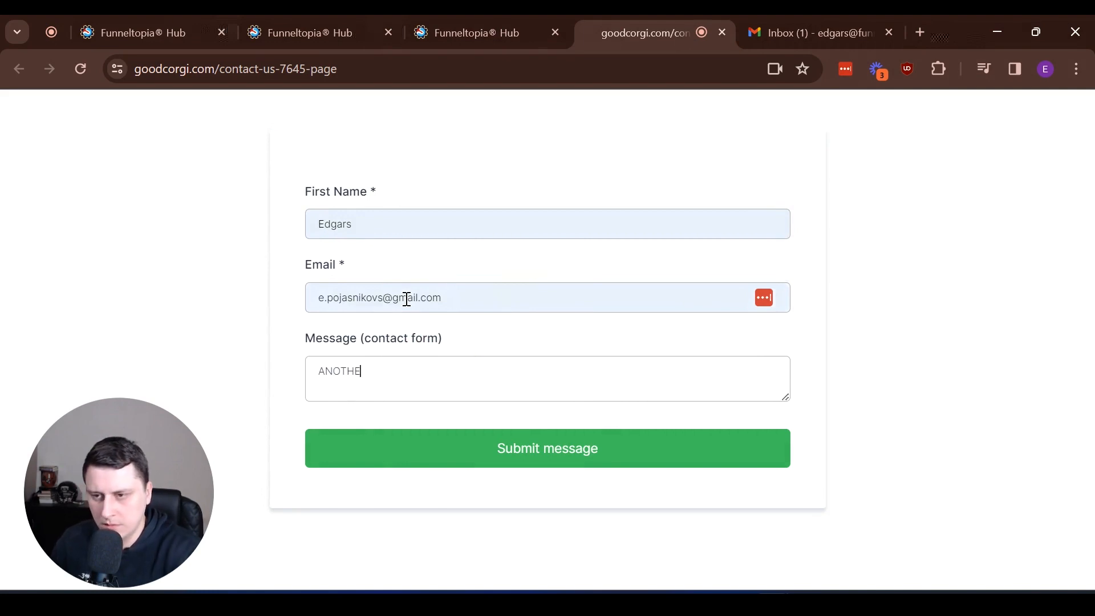
text(OTHER TEST MESSAGE!)
click(577, 446)
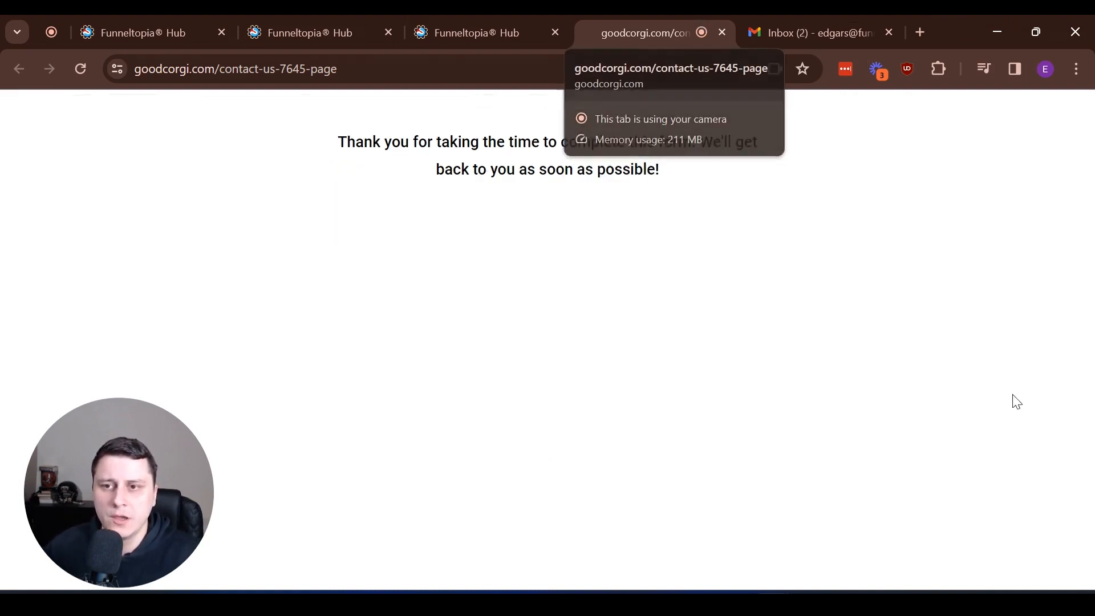
- Review the new Gmail notification, highlighting its Name line, greeting and 'ANOTHER TEST MESSAGE!' text
click(778, 26)
drag(668, 480, 520, 469)
drag(431, 445, 411, 424)
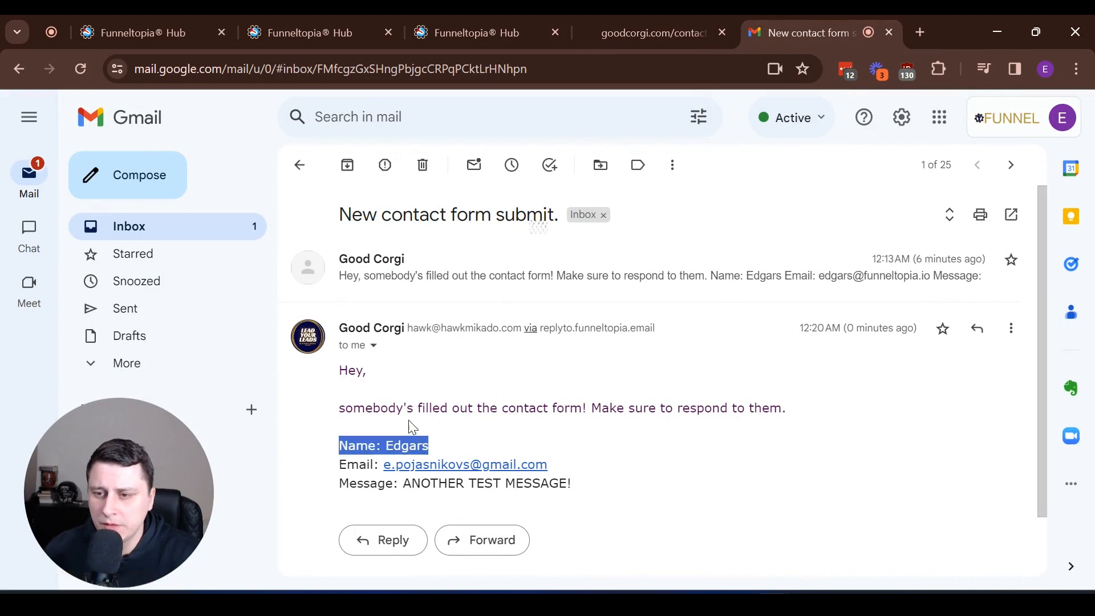
drag(489, 407, 828, 410)
click(854, 407)
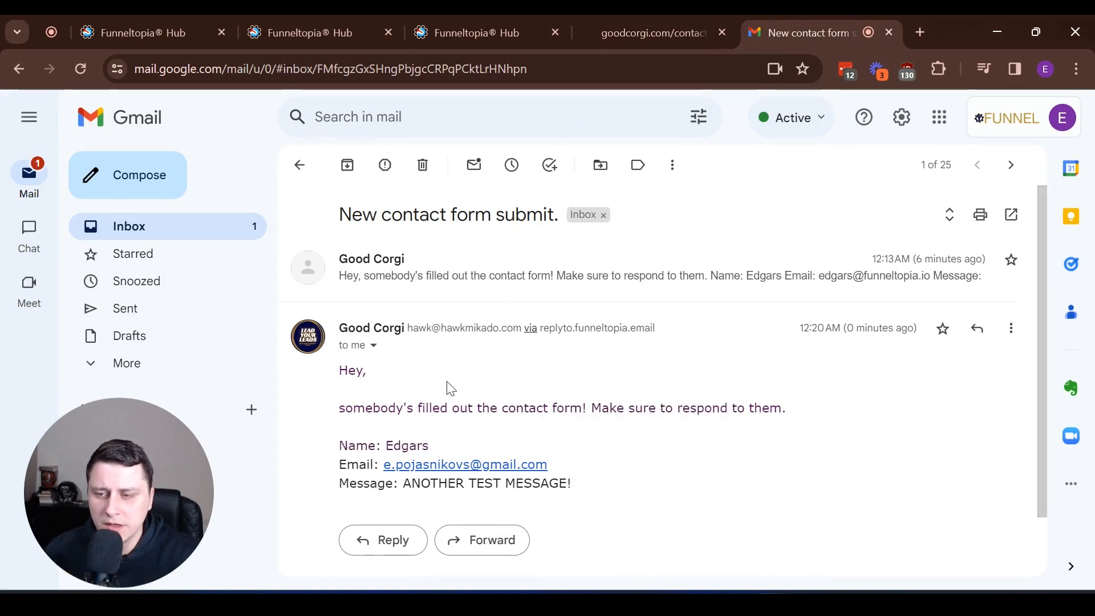
drag(345, 365, 828, 410)
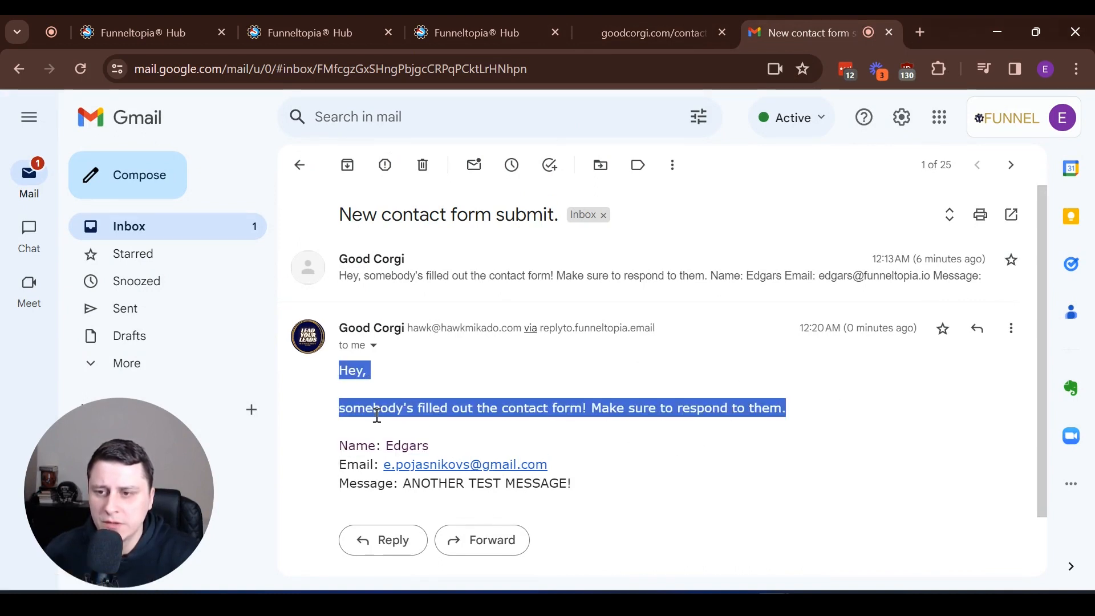